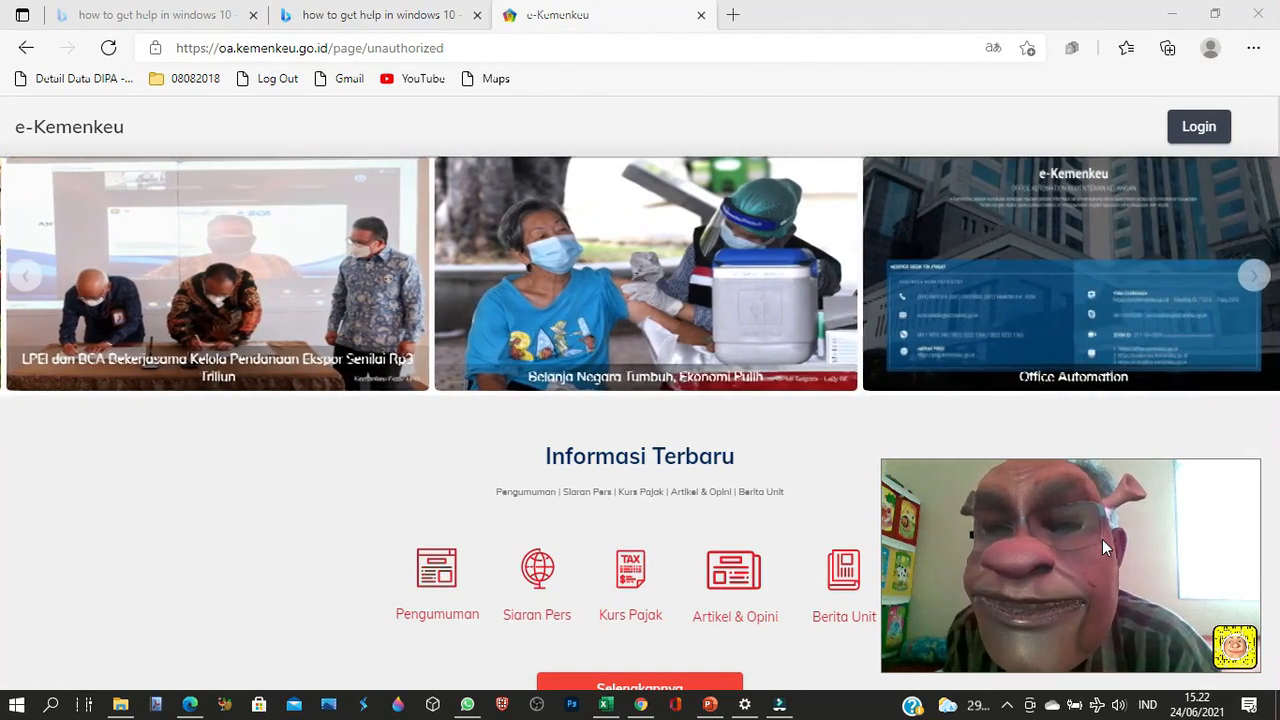
Switch to Excel, create a blank workbook, and check the Dana Desa dataset download page in the browser
click(606, 705)
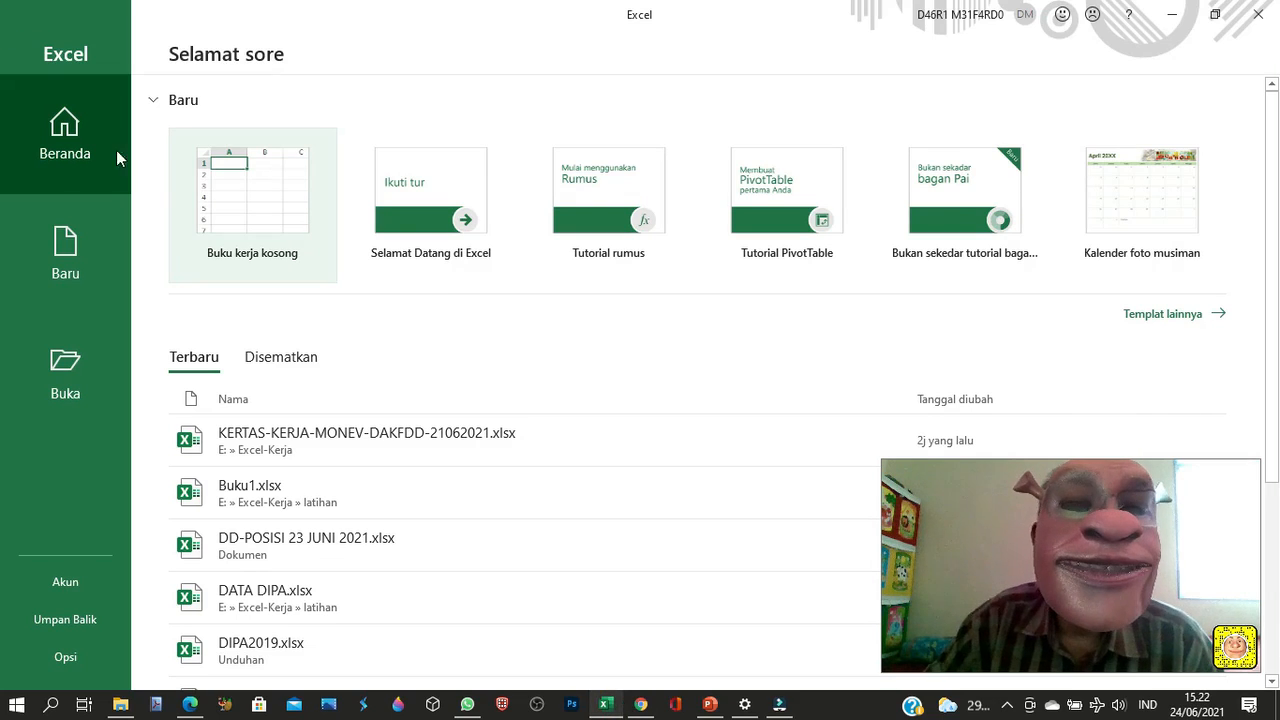
click(285, 193)
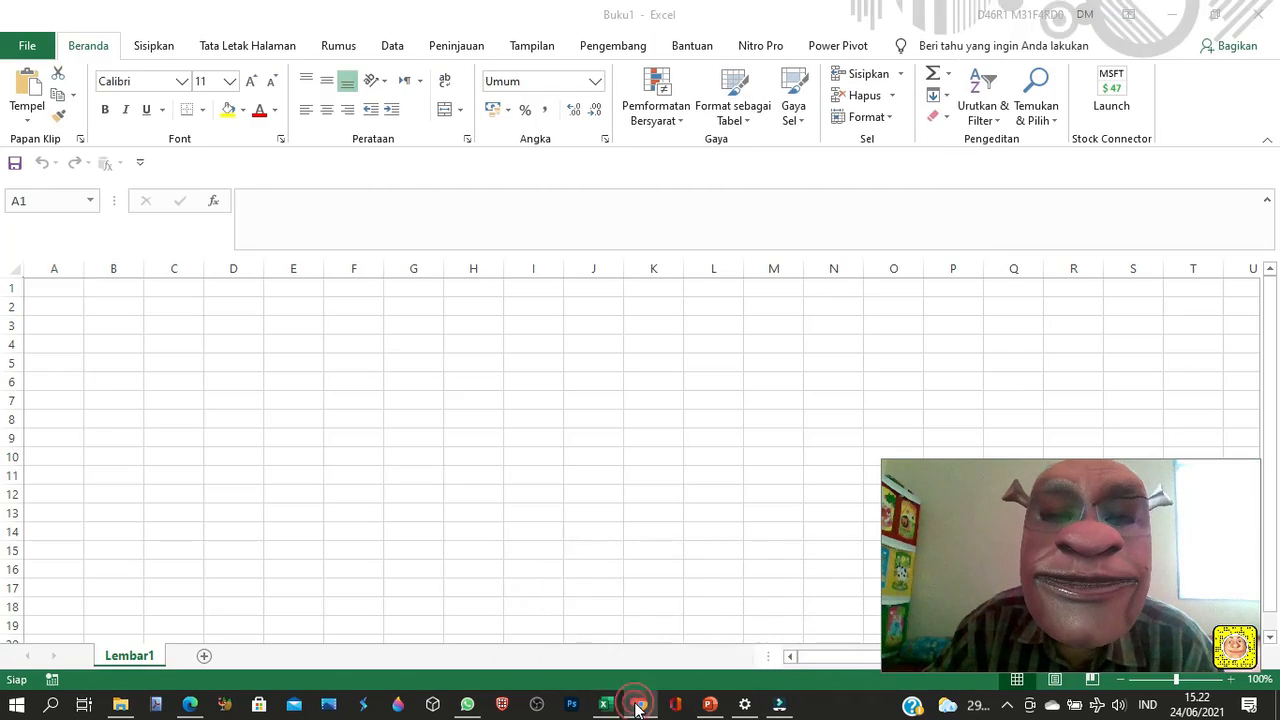
click(640, 705)
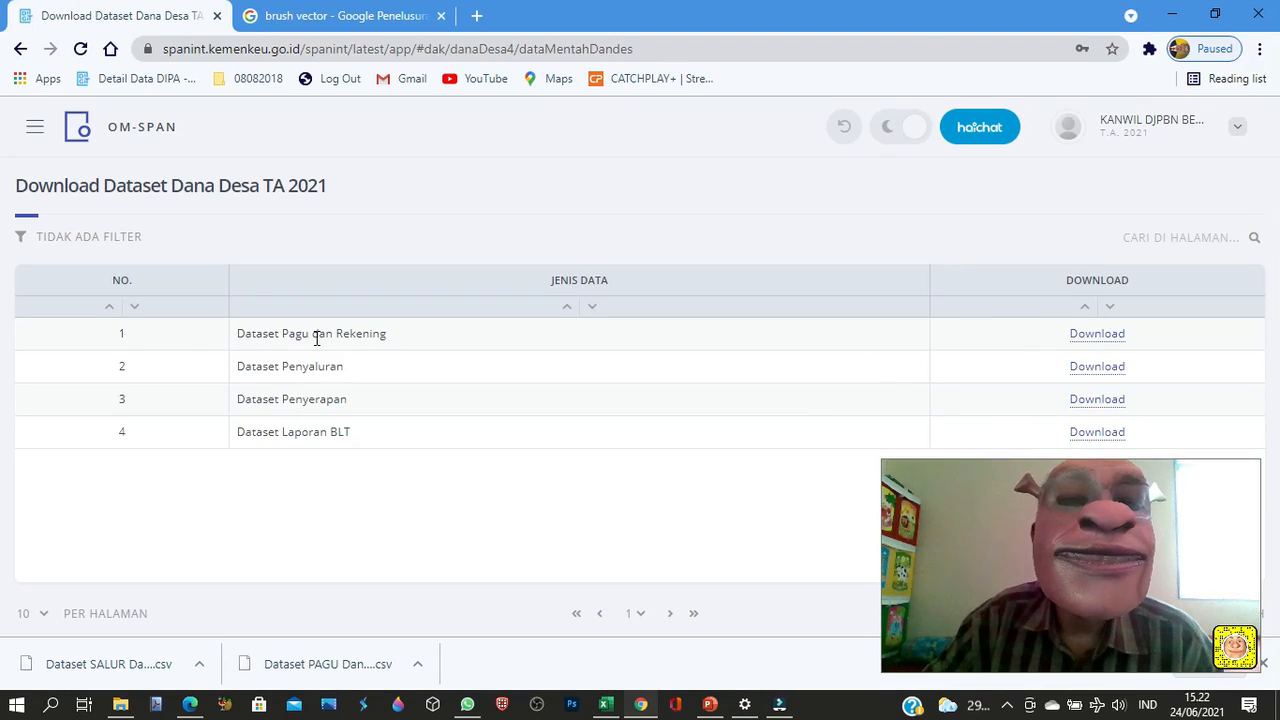
click(606, 704)
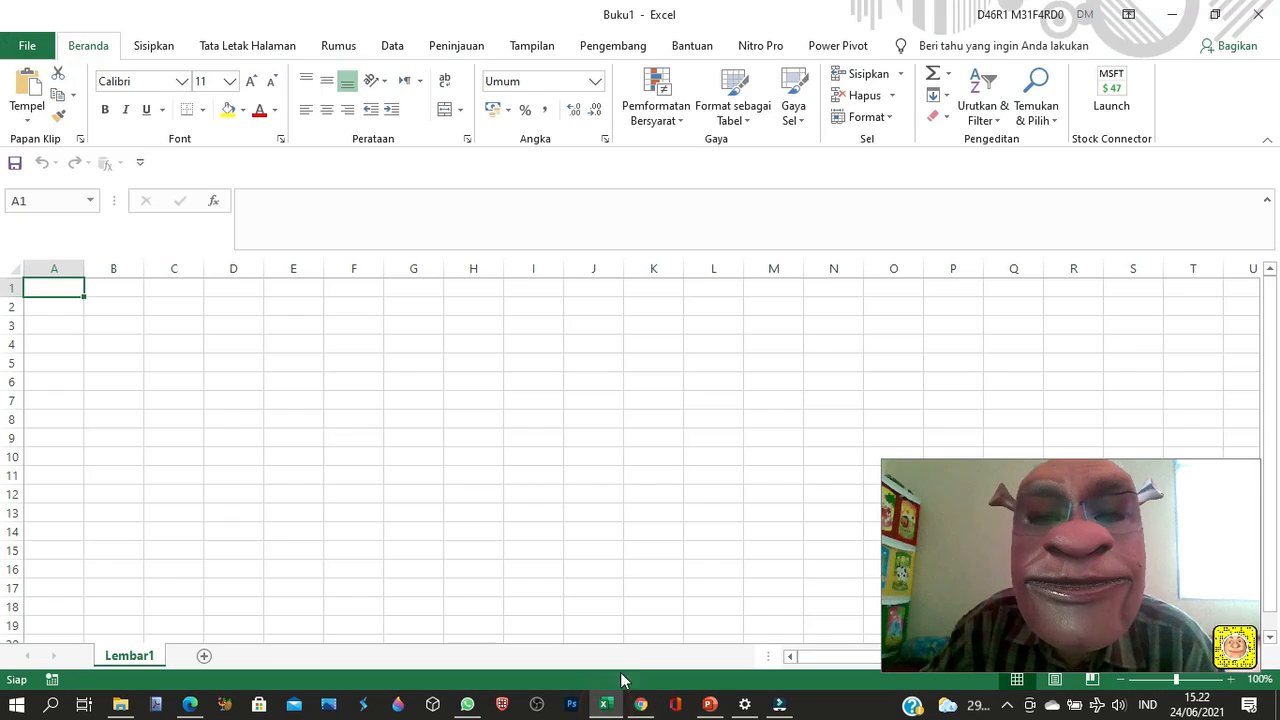
click(392, 46)
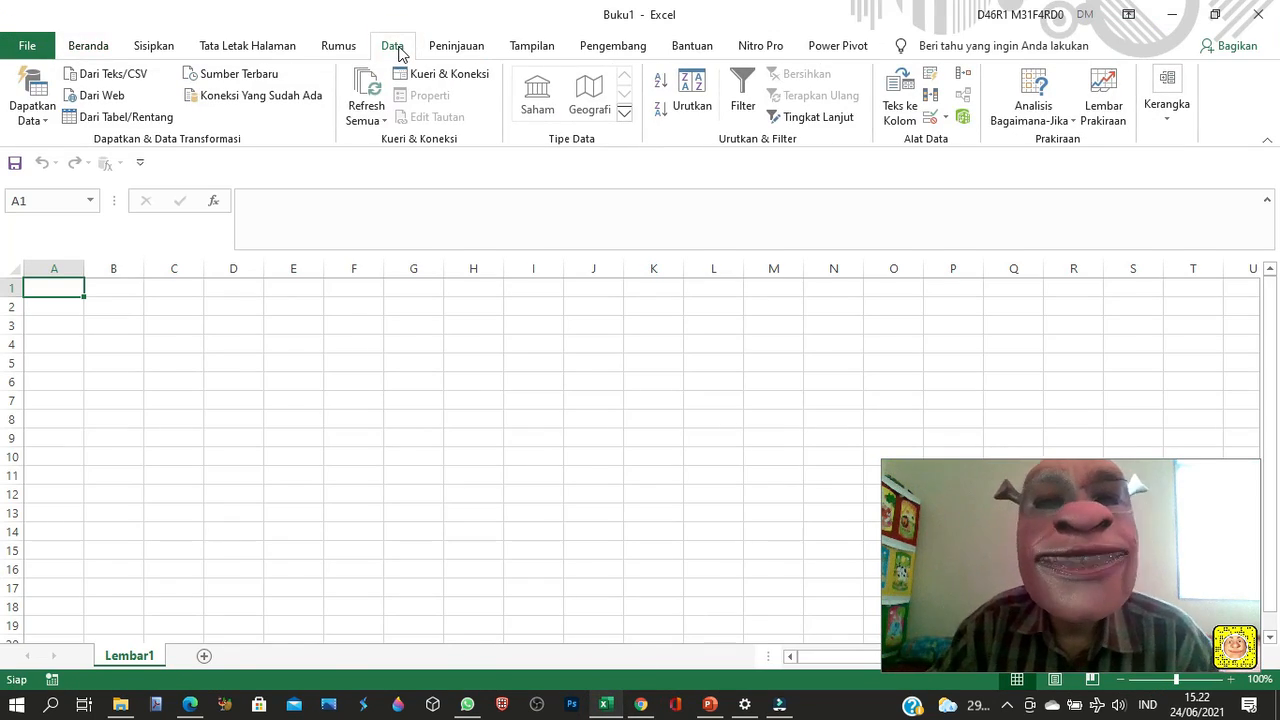
click(115, 80)
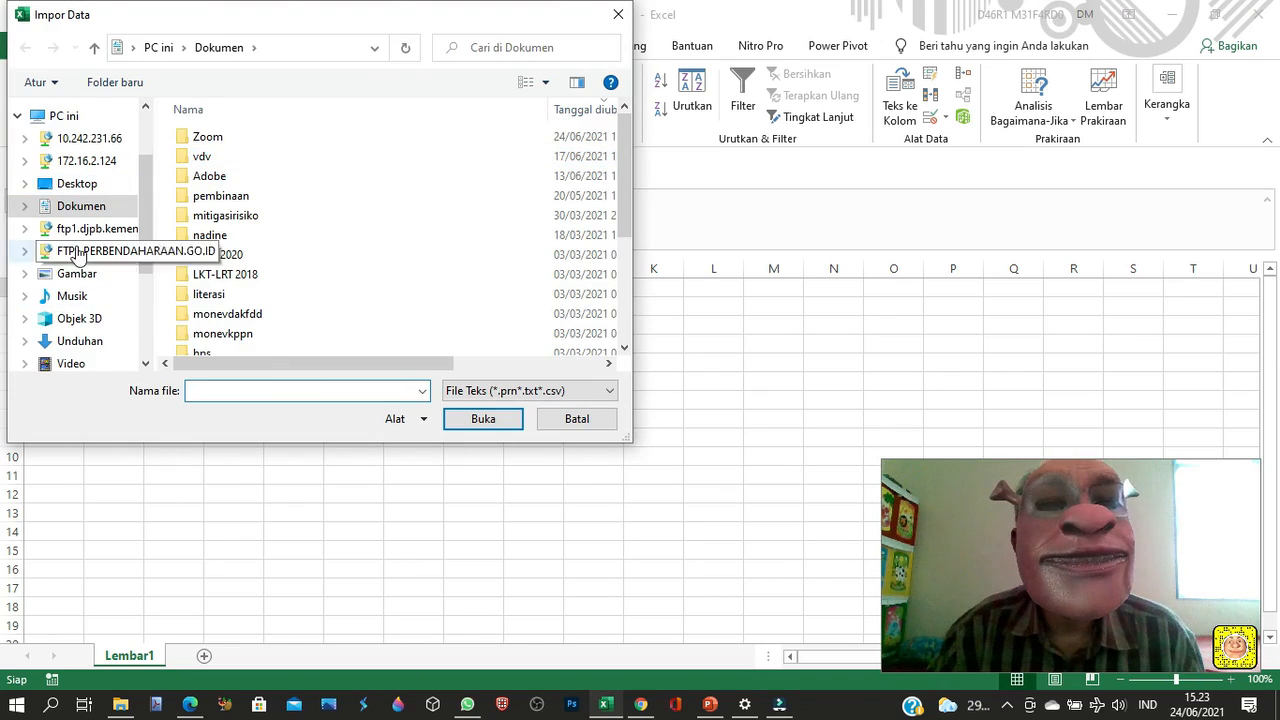
click(86, 340)
click(592, 390)
click(490, 423)
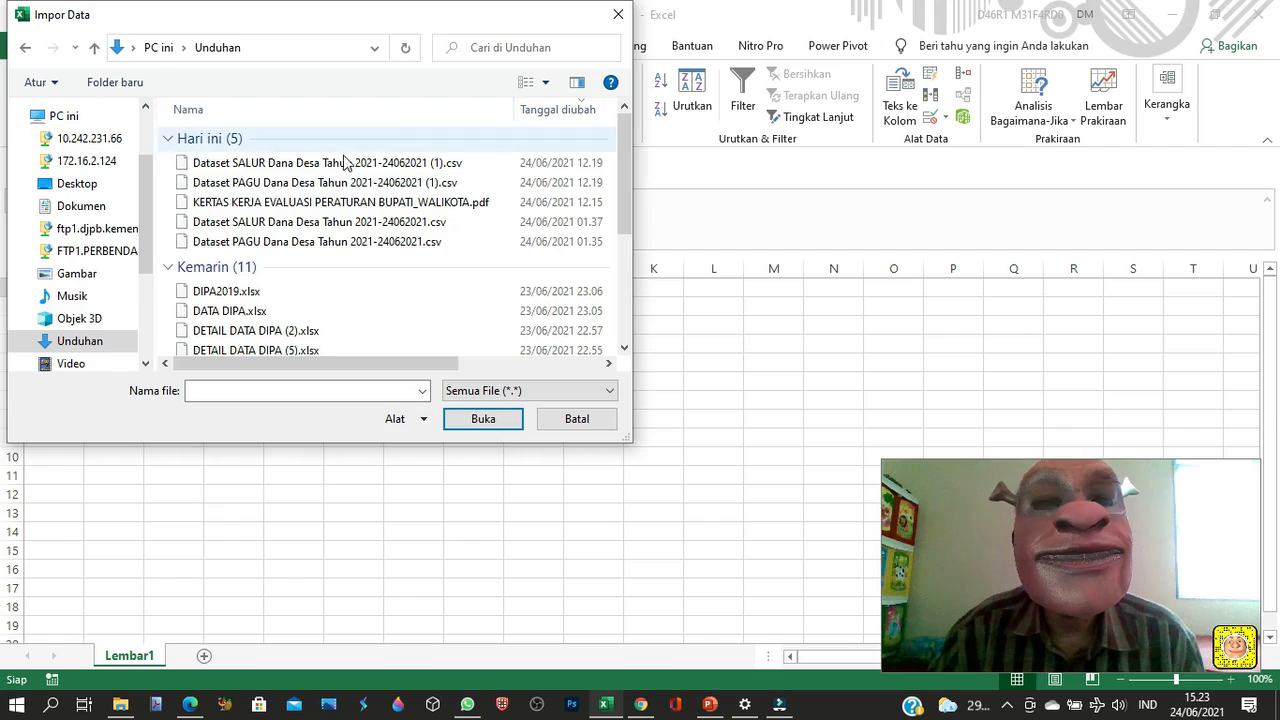
double_click(300, 162)
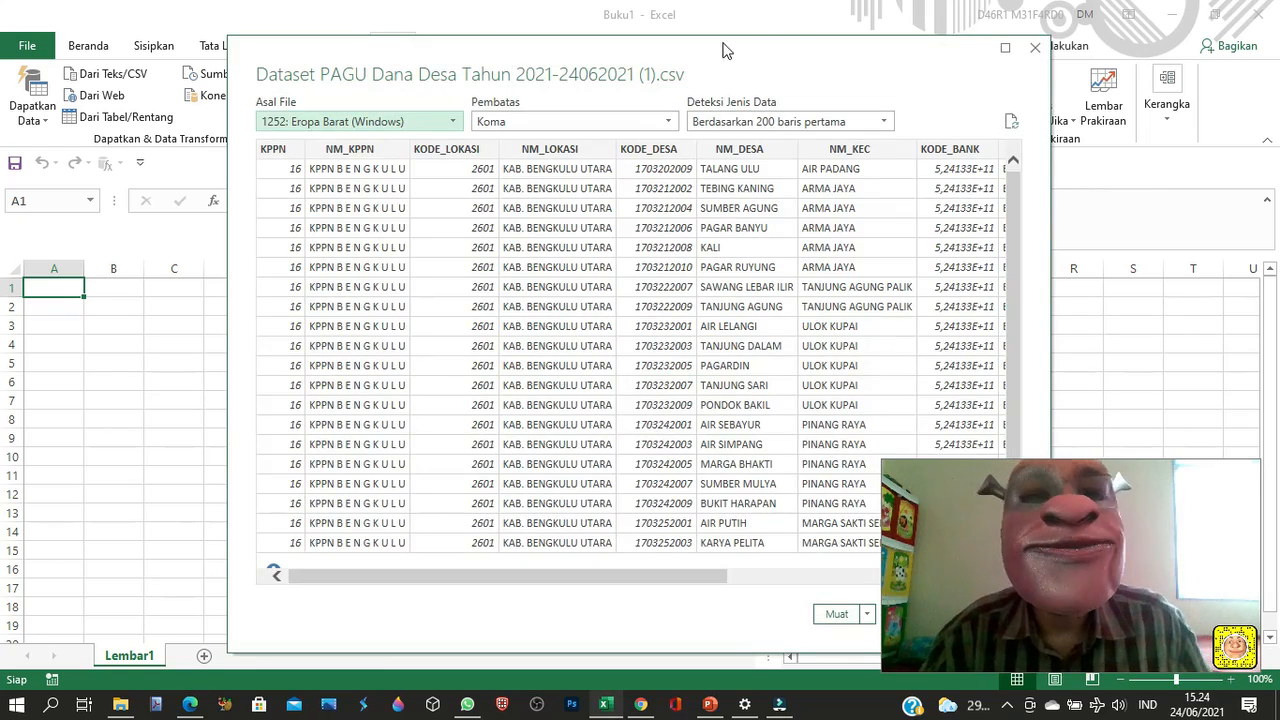
drag(714, 65, 590, 51)
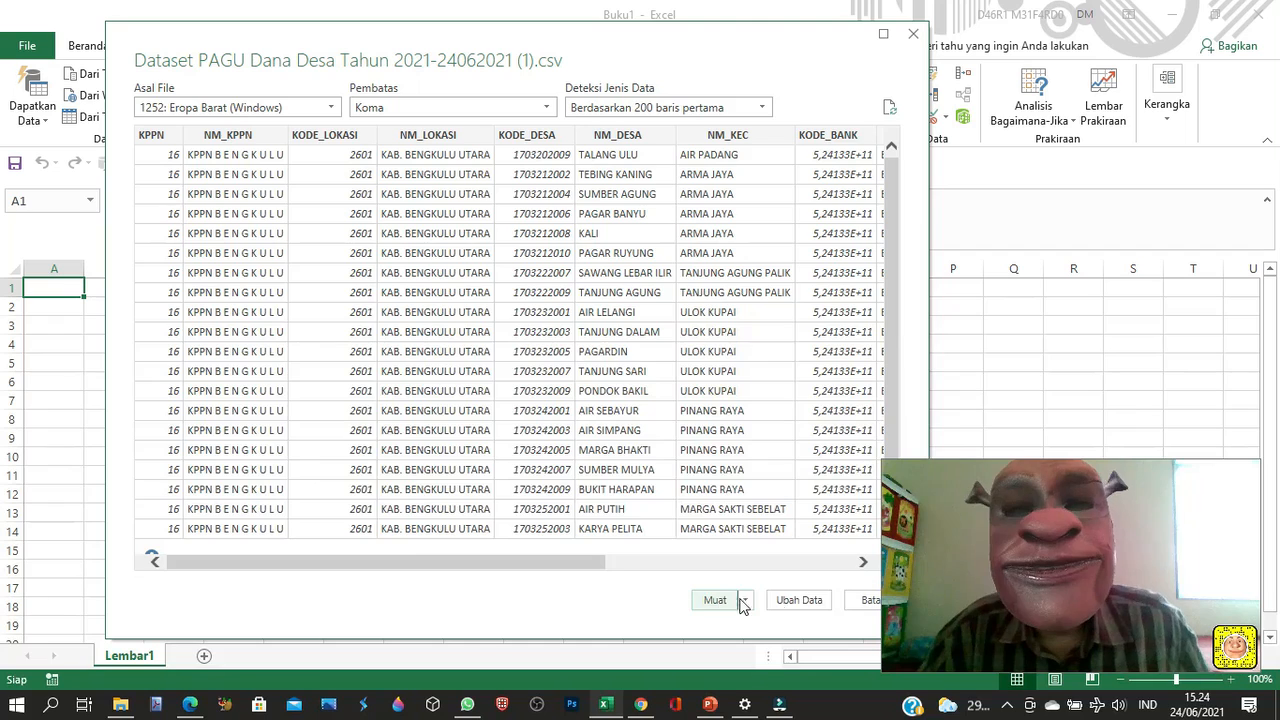
click(791, 605)
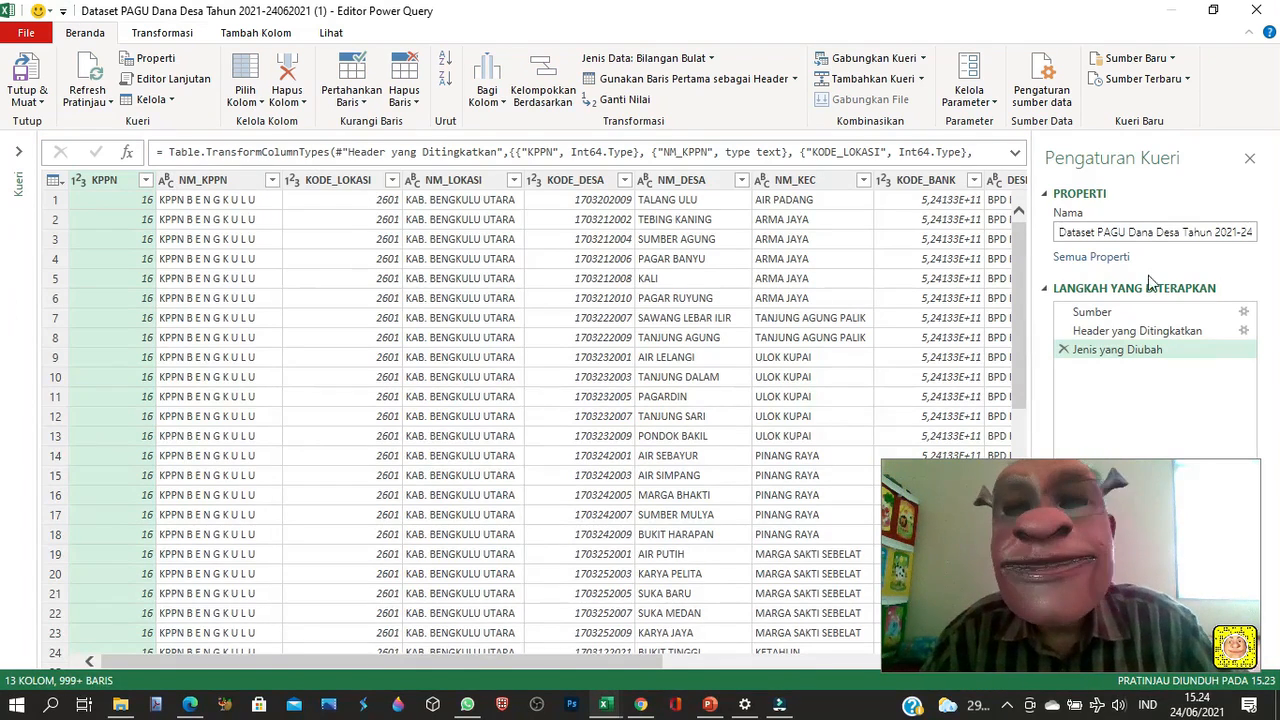
Rename the imported query as DD-PAGU and show the list of queries
click(1155, 236)
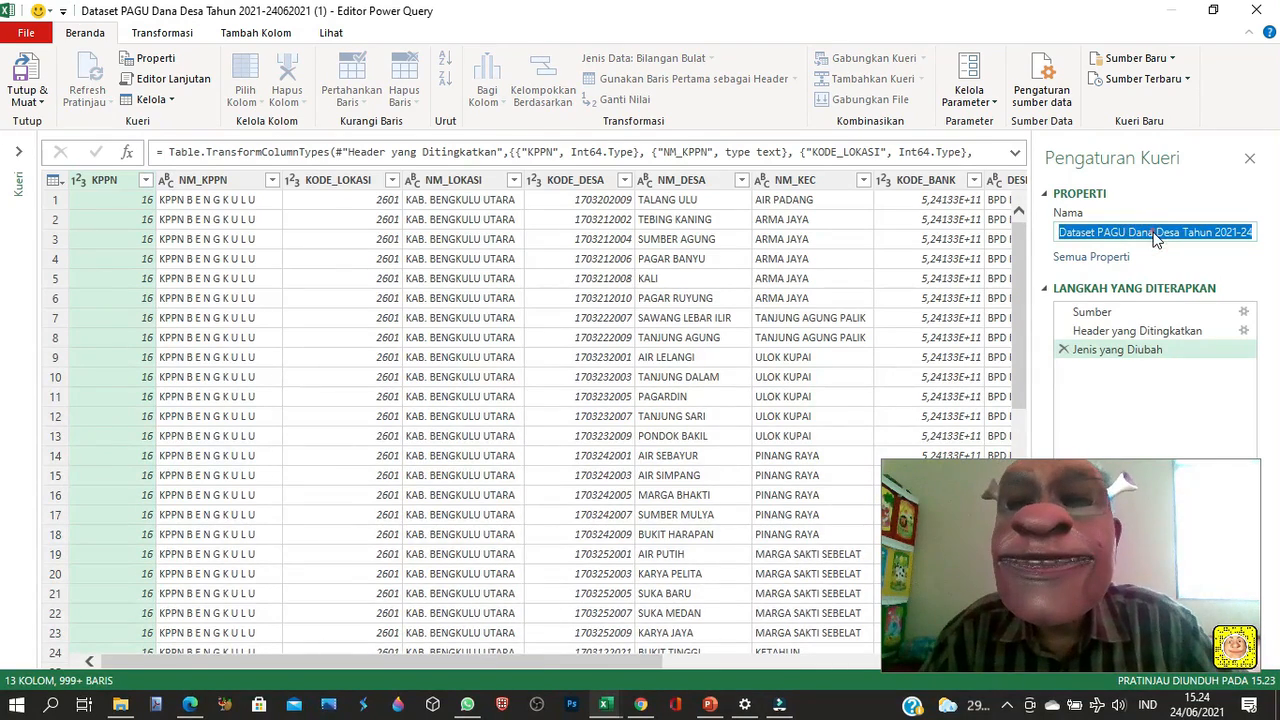
text(DD)
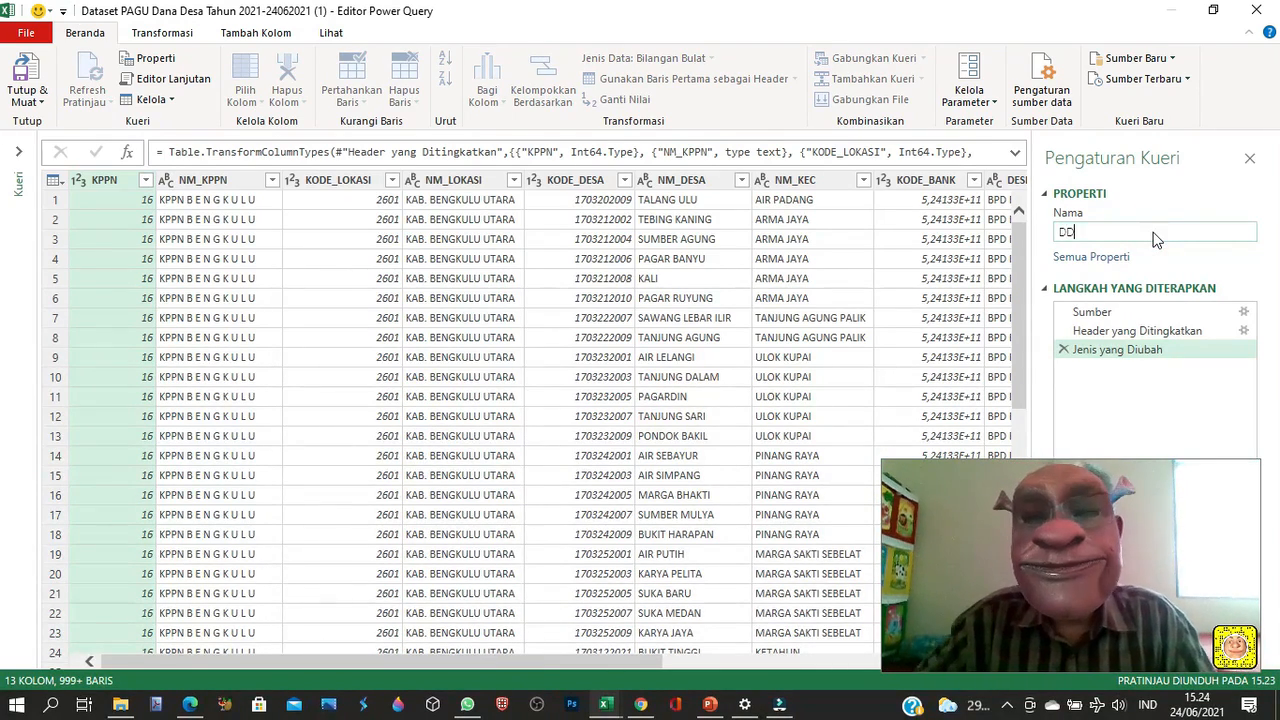
text(-PAGU)
key(Return)
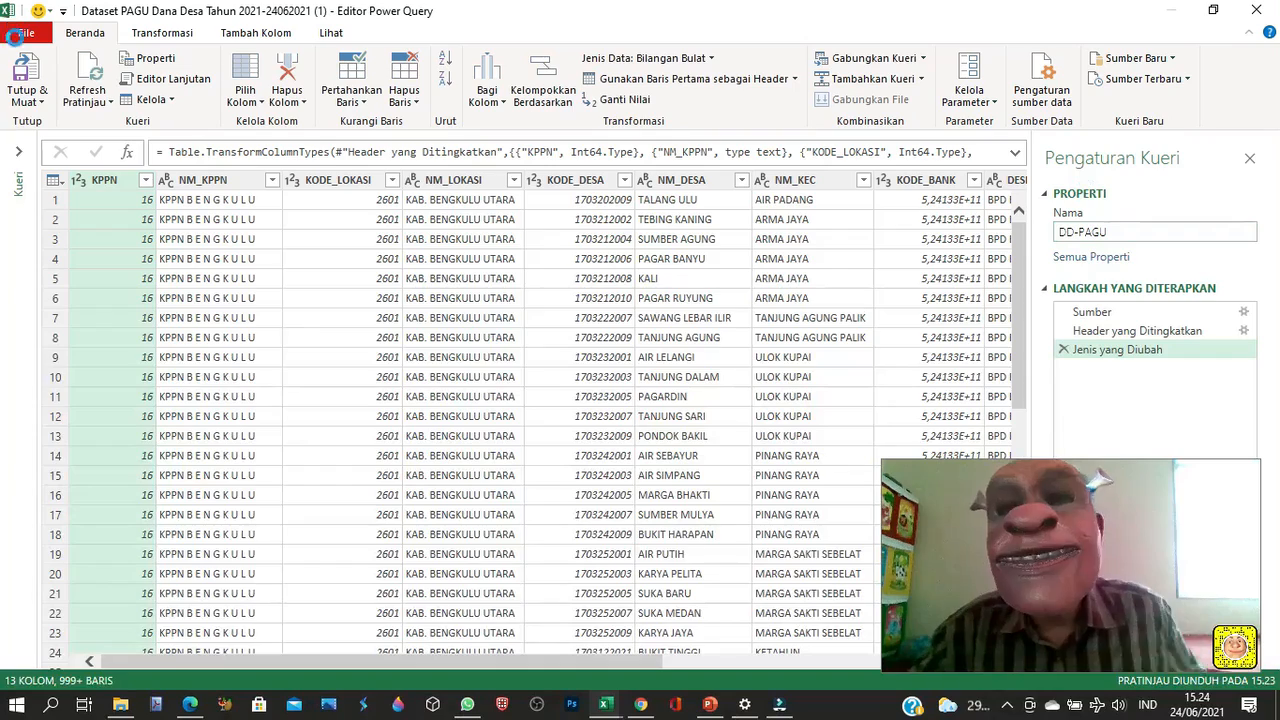
click(20, 152)
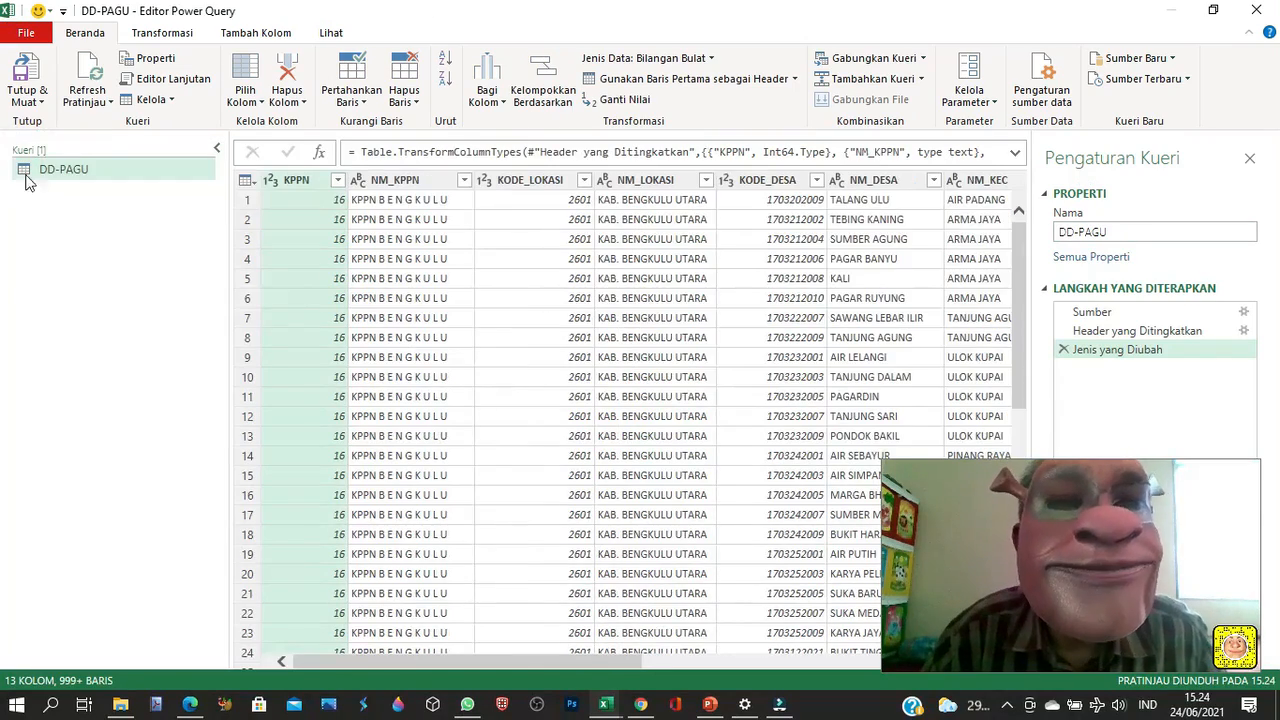
click(1150, 58)
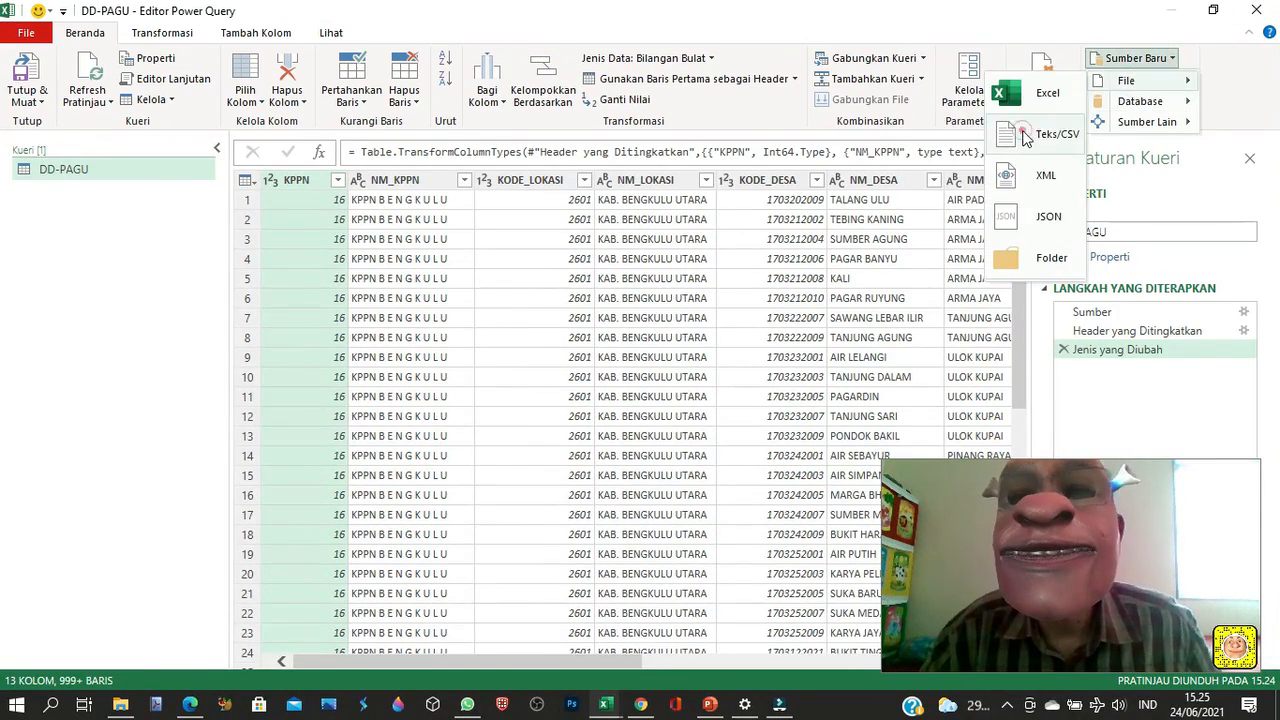
click(527, 150)
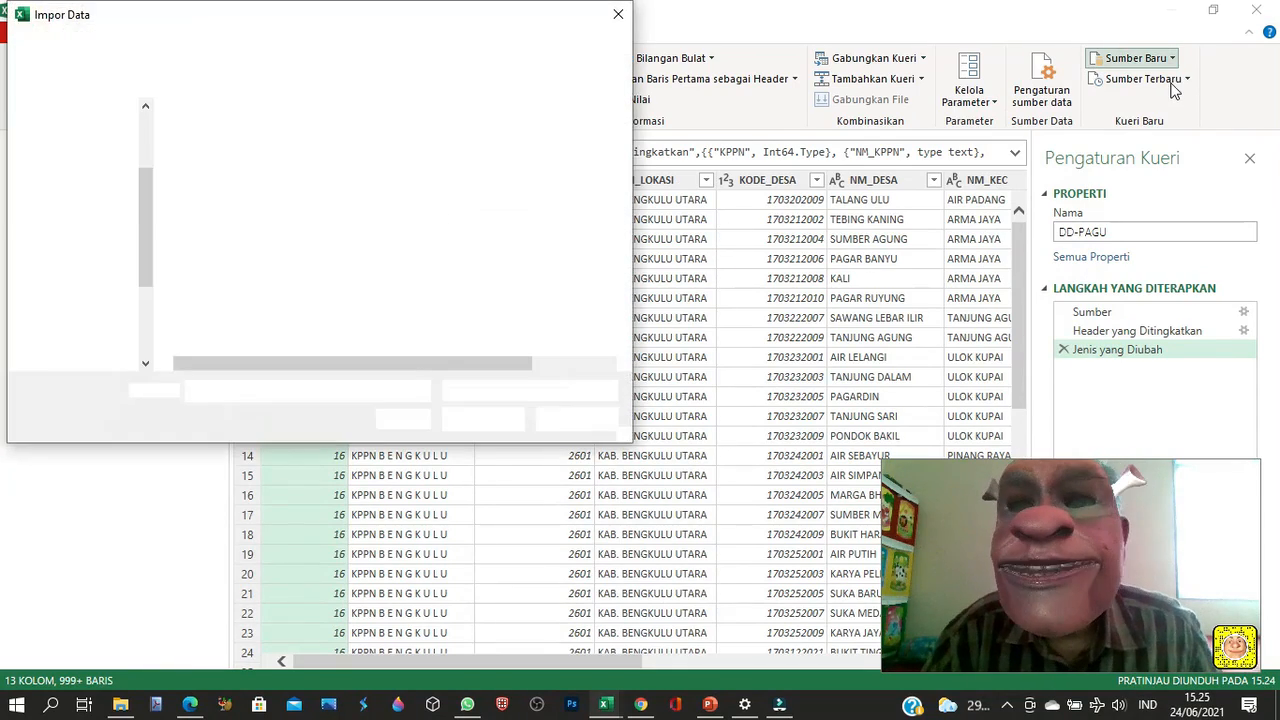
click(576, 418)
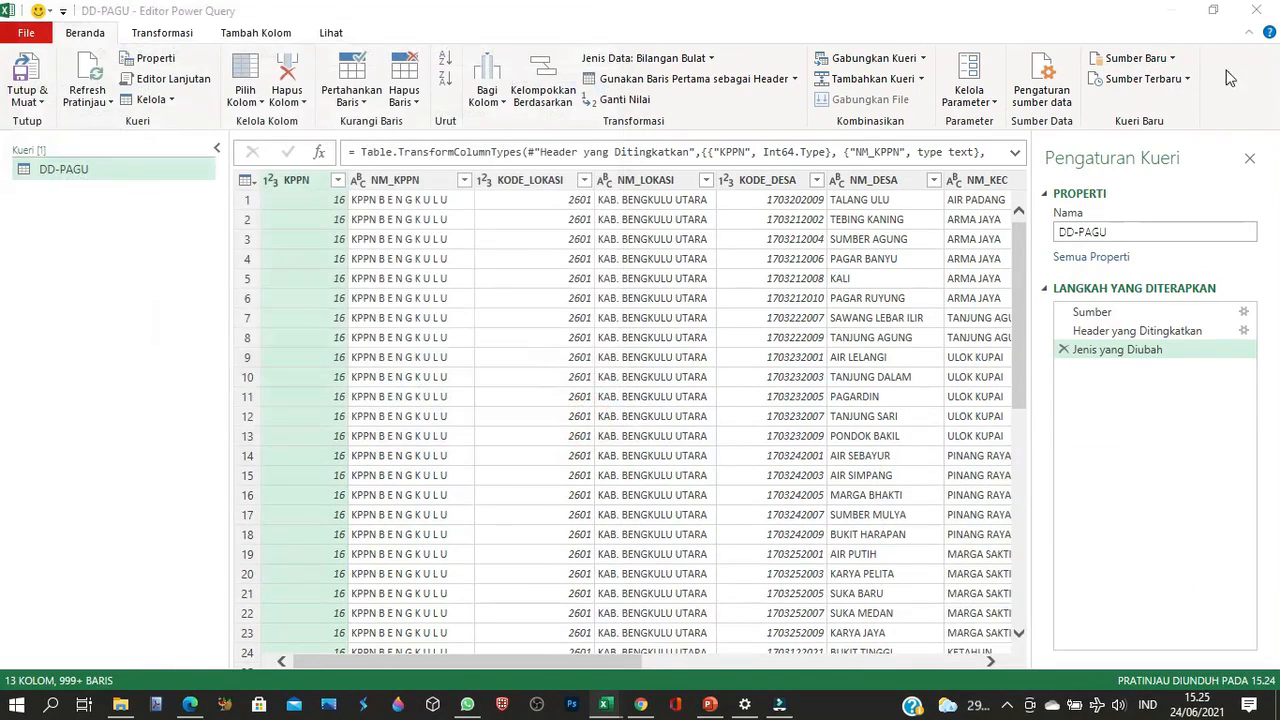
click(1004, 710)
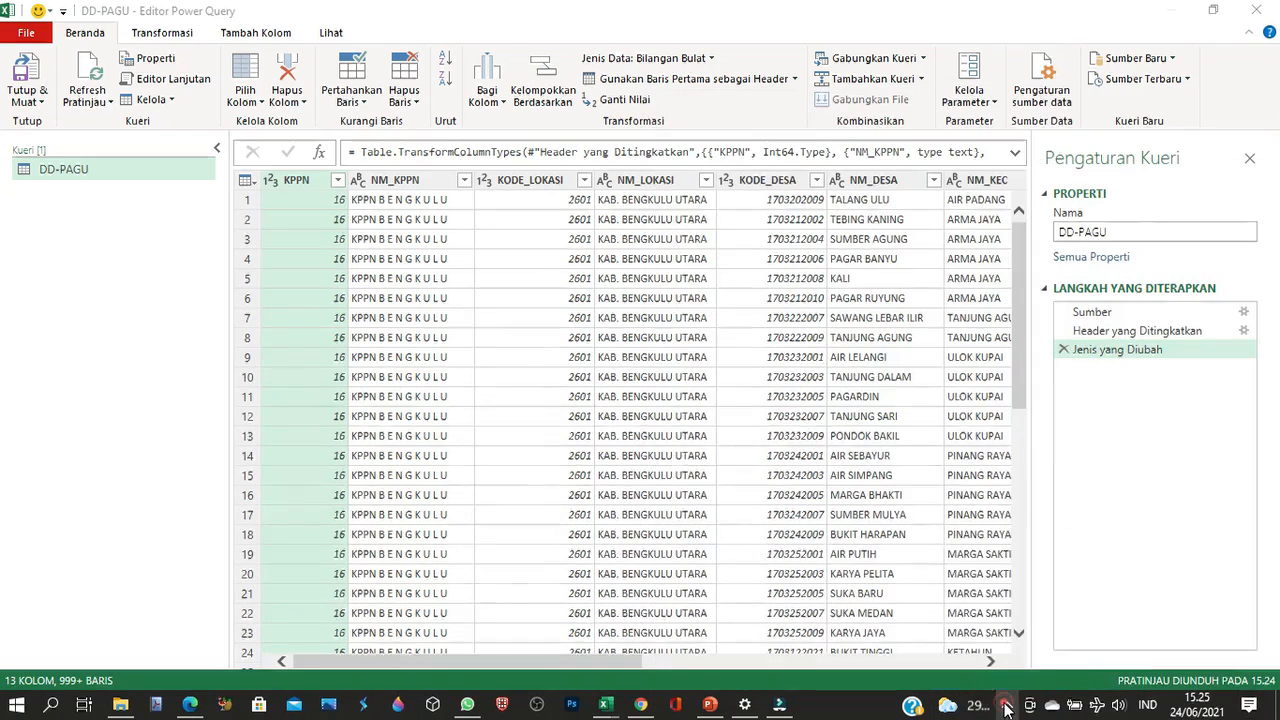
click(1007, 707)
right_click(1025, 634)
click(1083, 651)
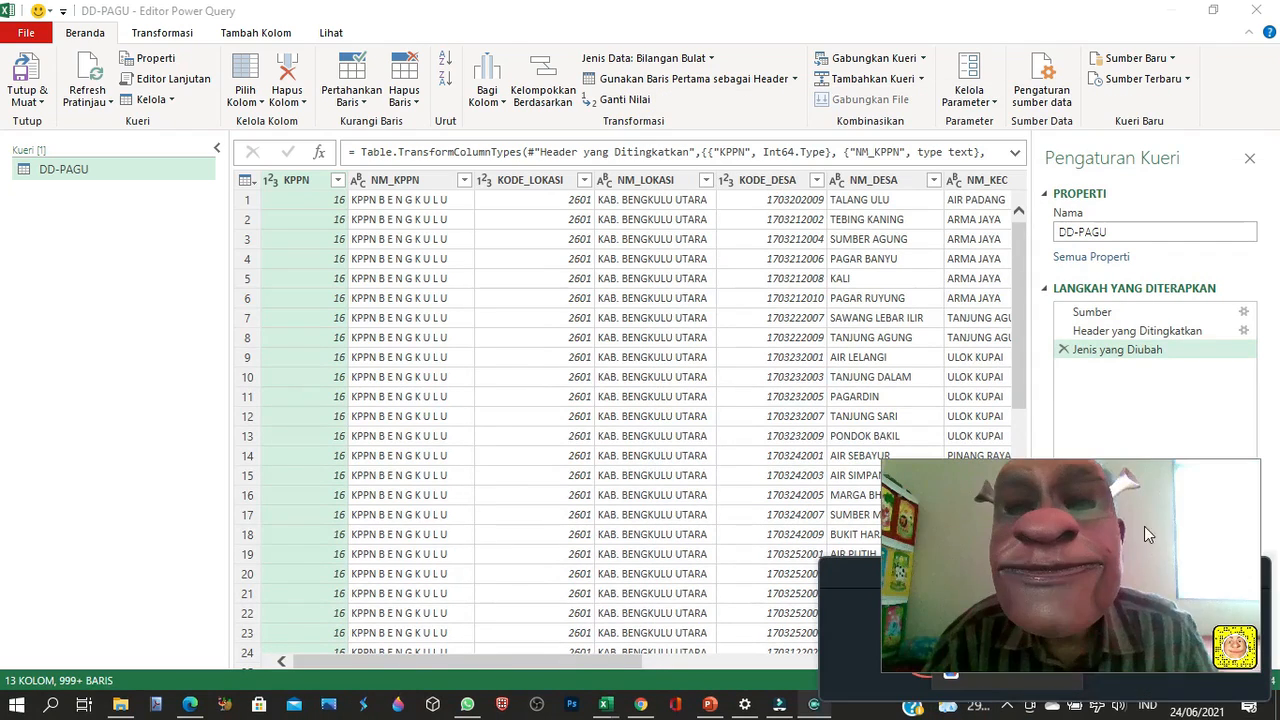
drag(842, 576, 318, 510)
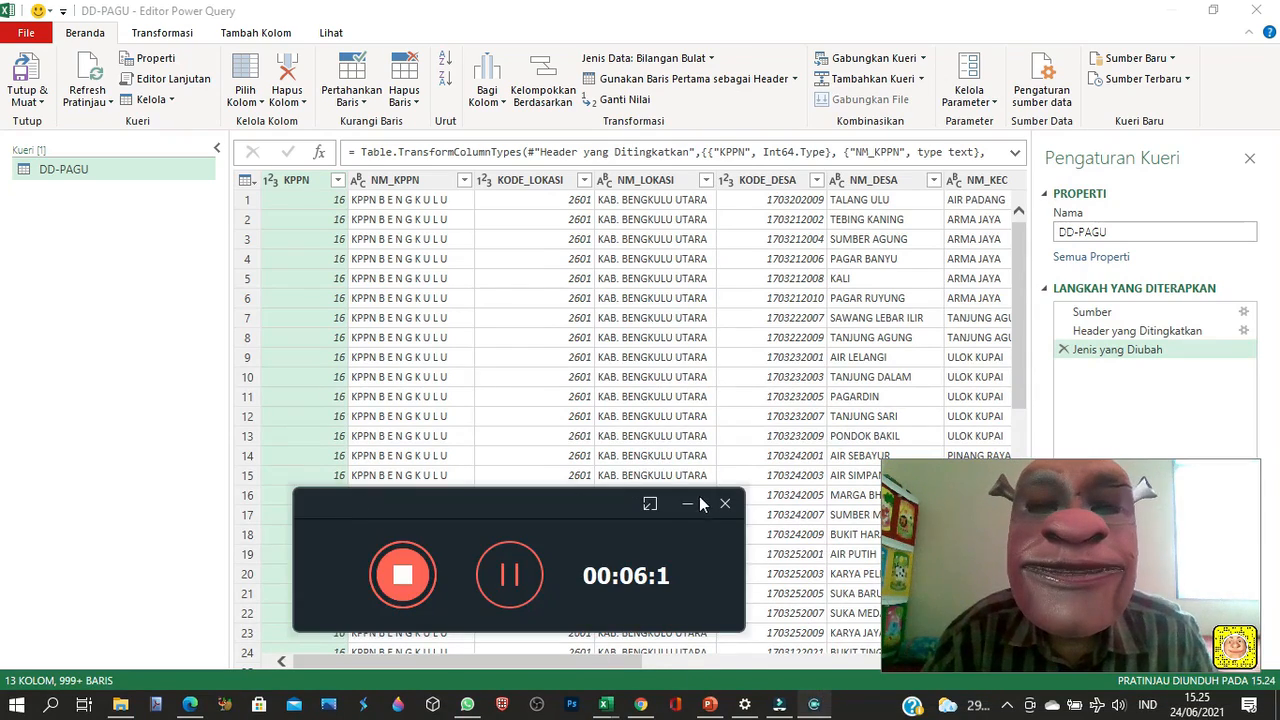
click(724, 503)
click(1188, 79)
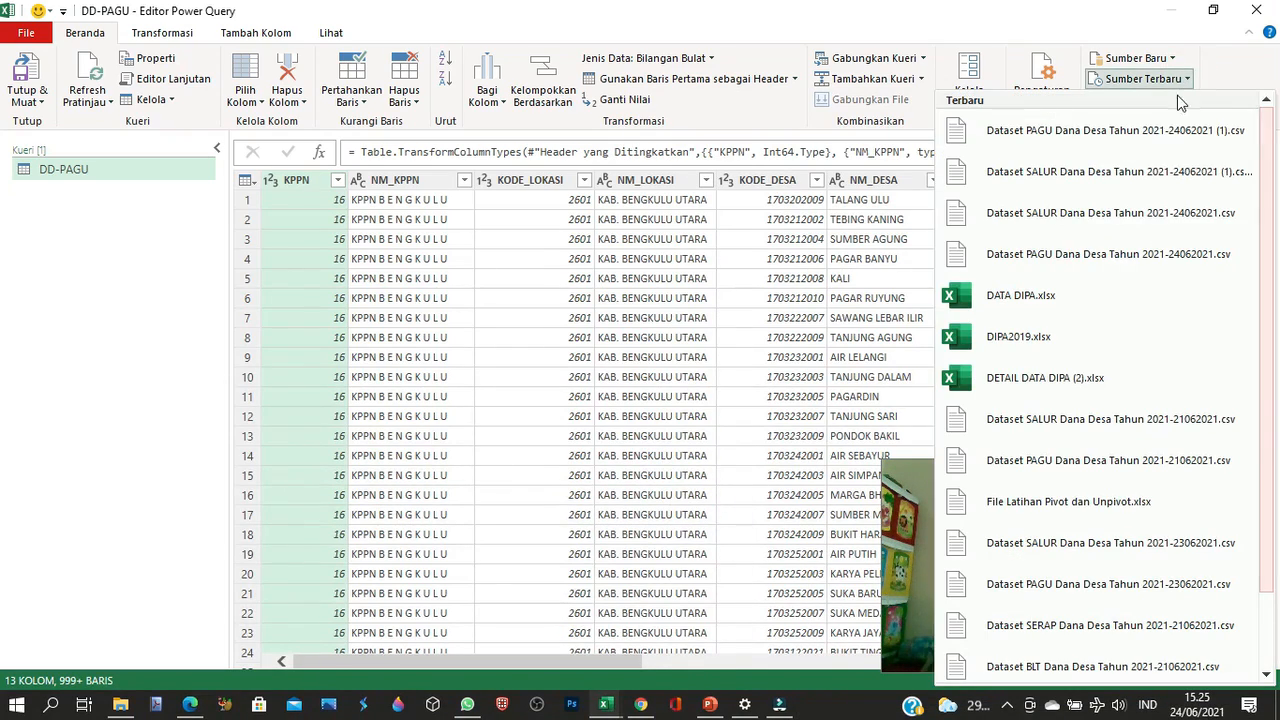
click(1132, 182)
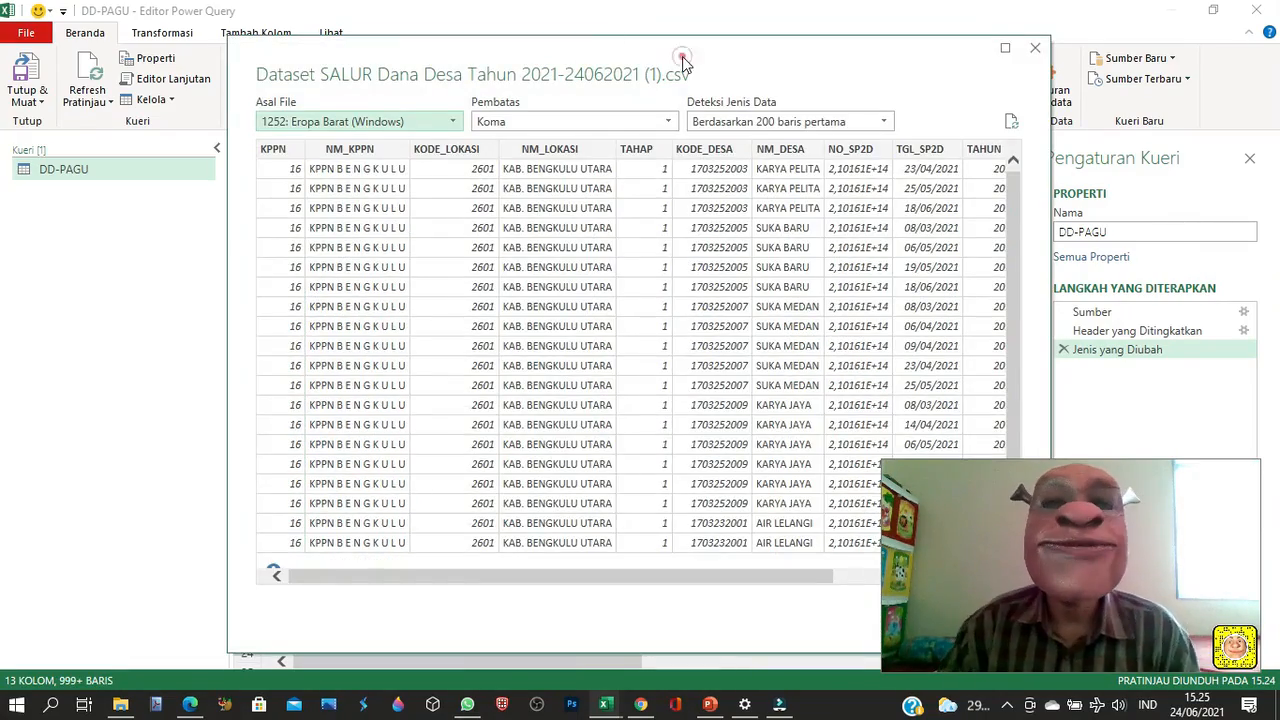
drag(680, 54, 512, 50)
click(738, 612)
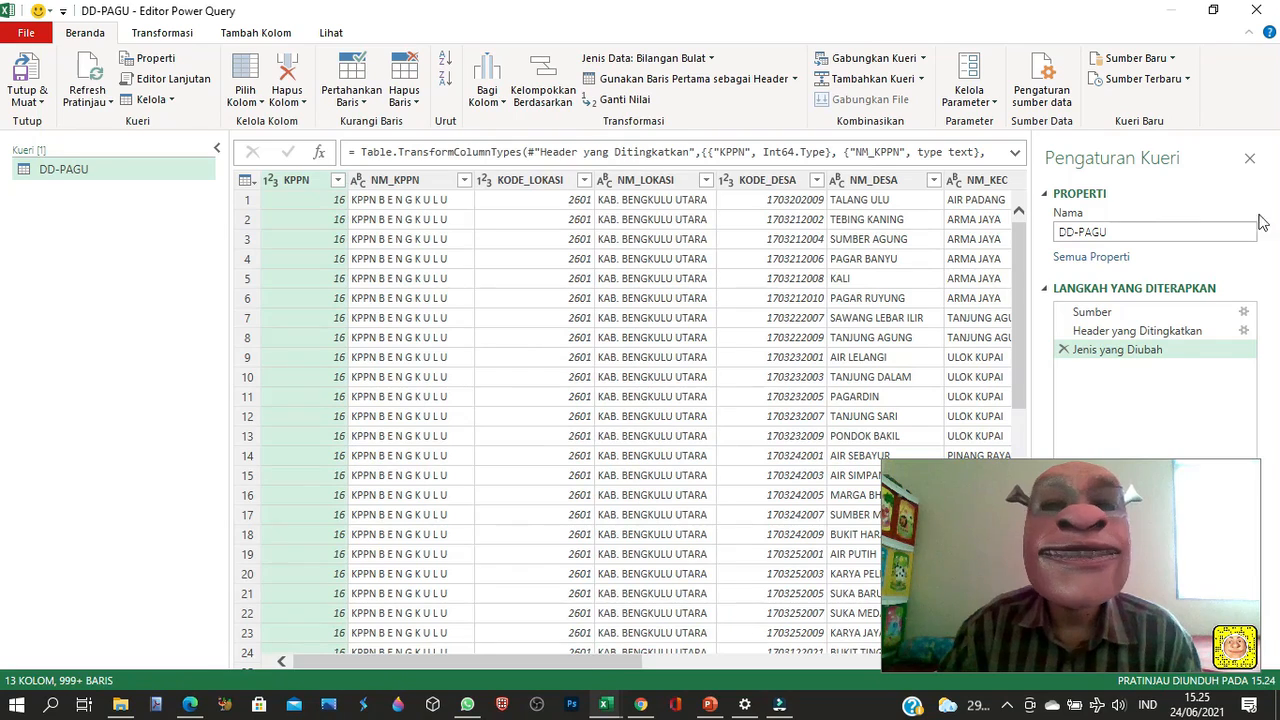
Rename the SALUR dataset query as DATA SALUR
double_click(1165, 232)
text(DATA SALUR)
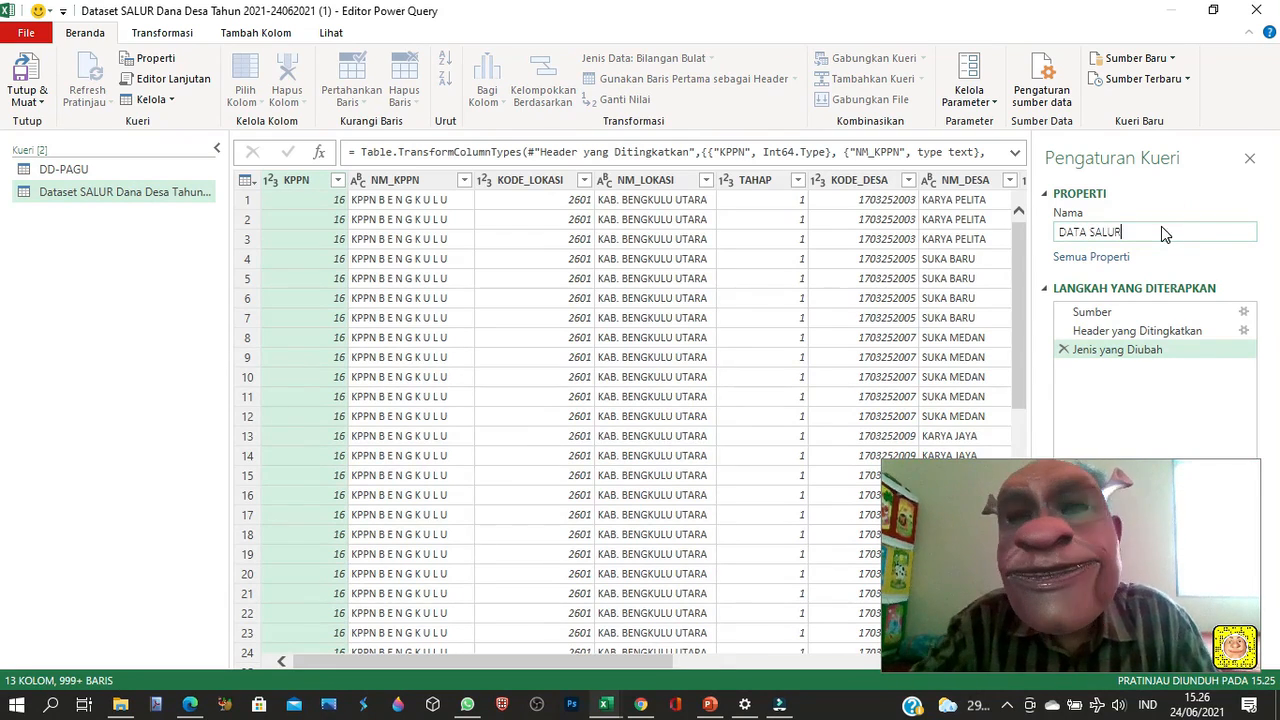
key(Return)
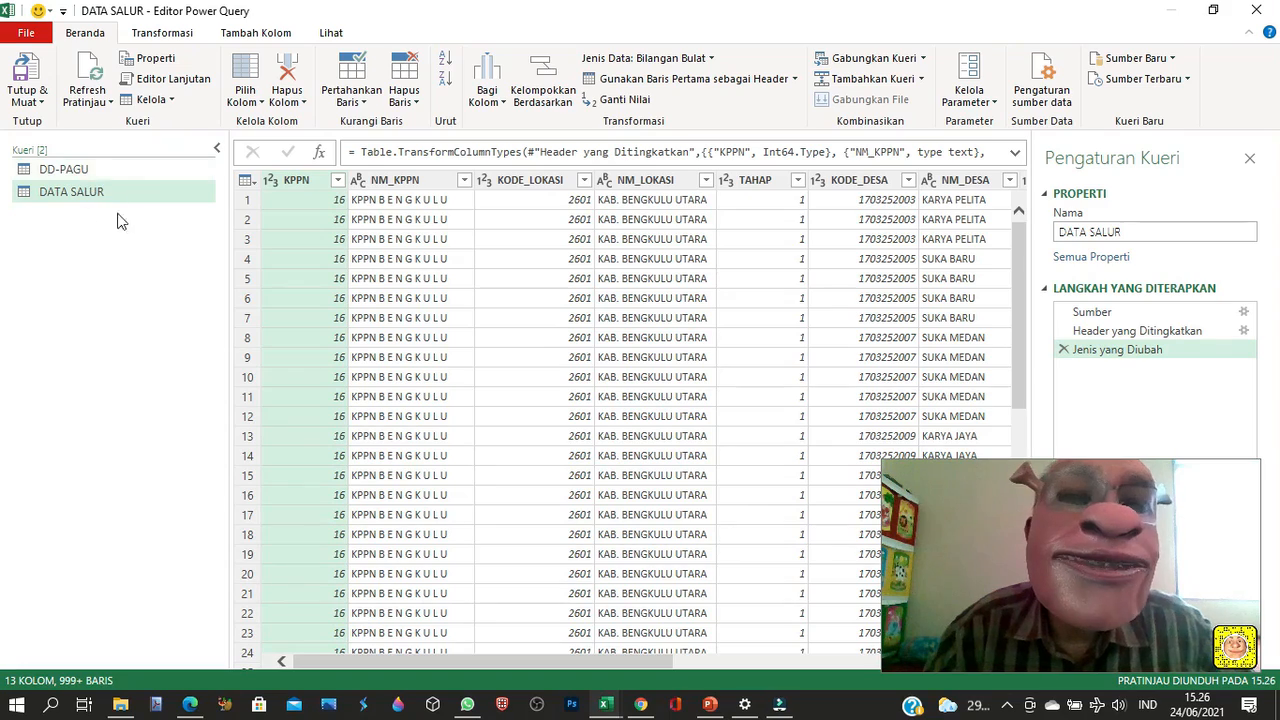
Append DD-PAGU and DATA SALUR into a new query, using the option for three or more tables
click(94, 170)
click(150, 175)
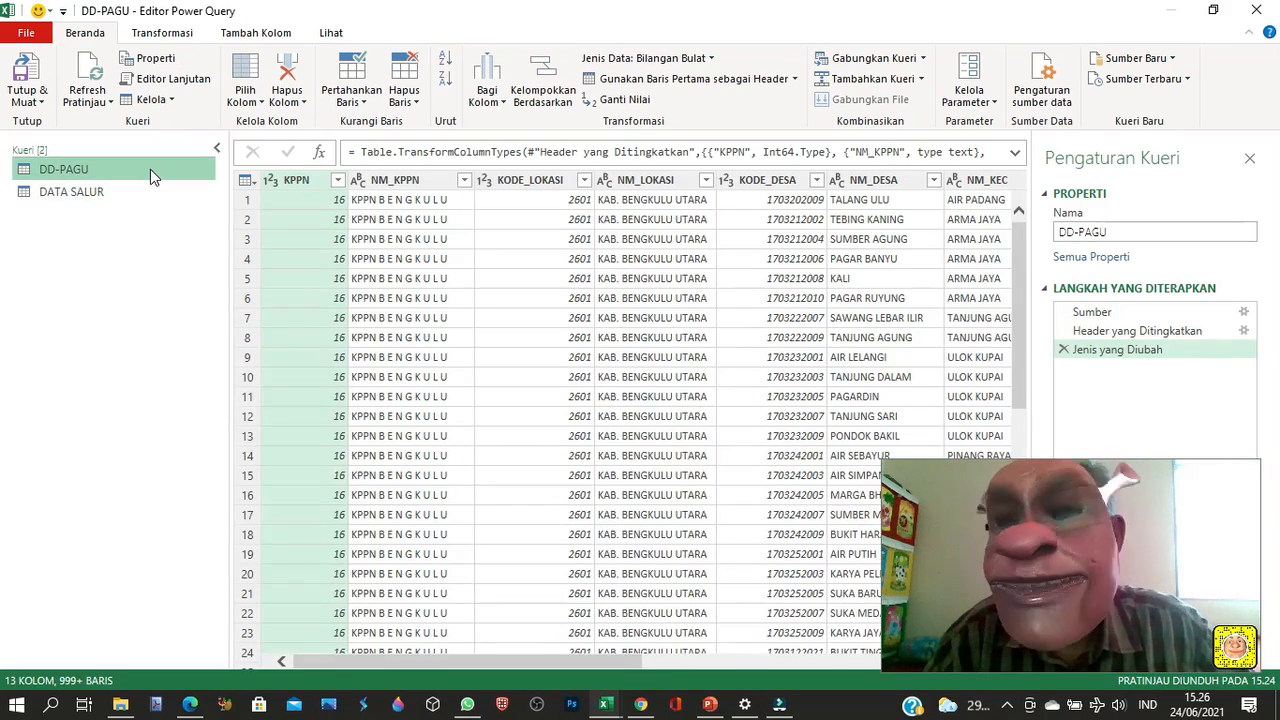
click(920, 80)
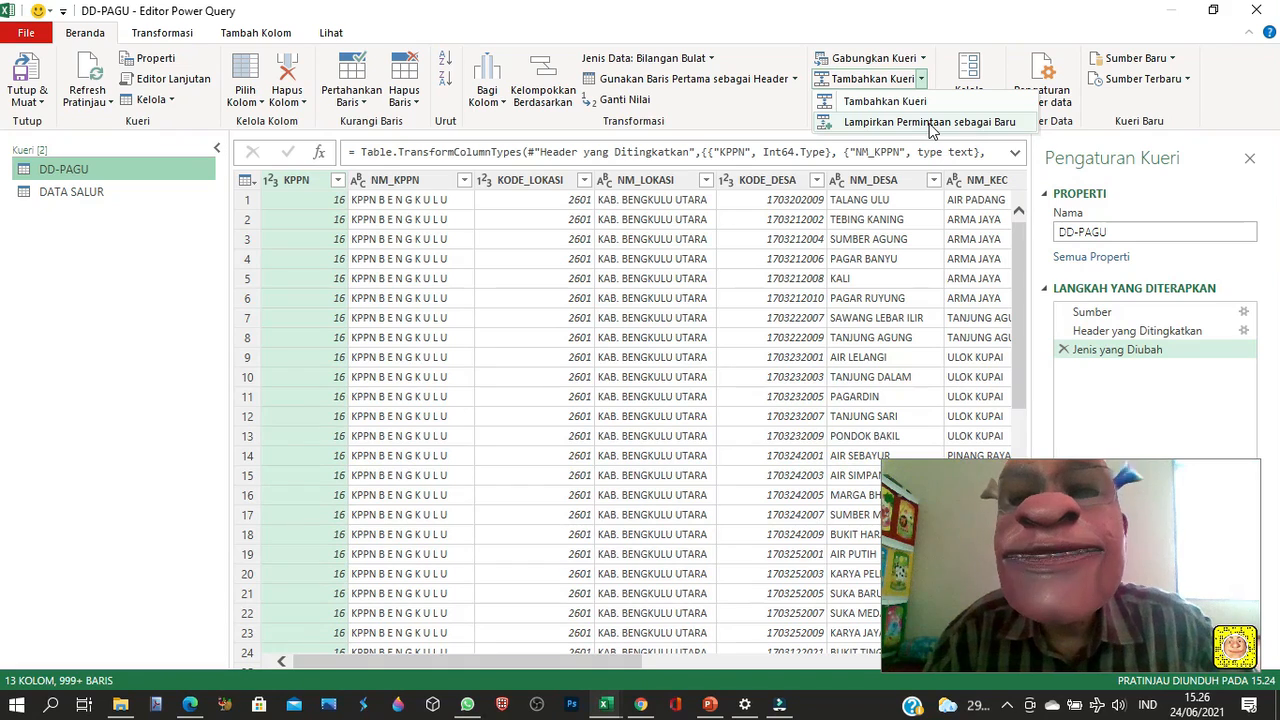
click(1210, 207)
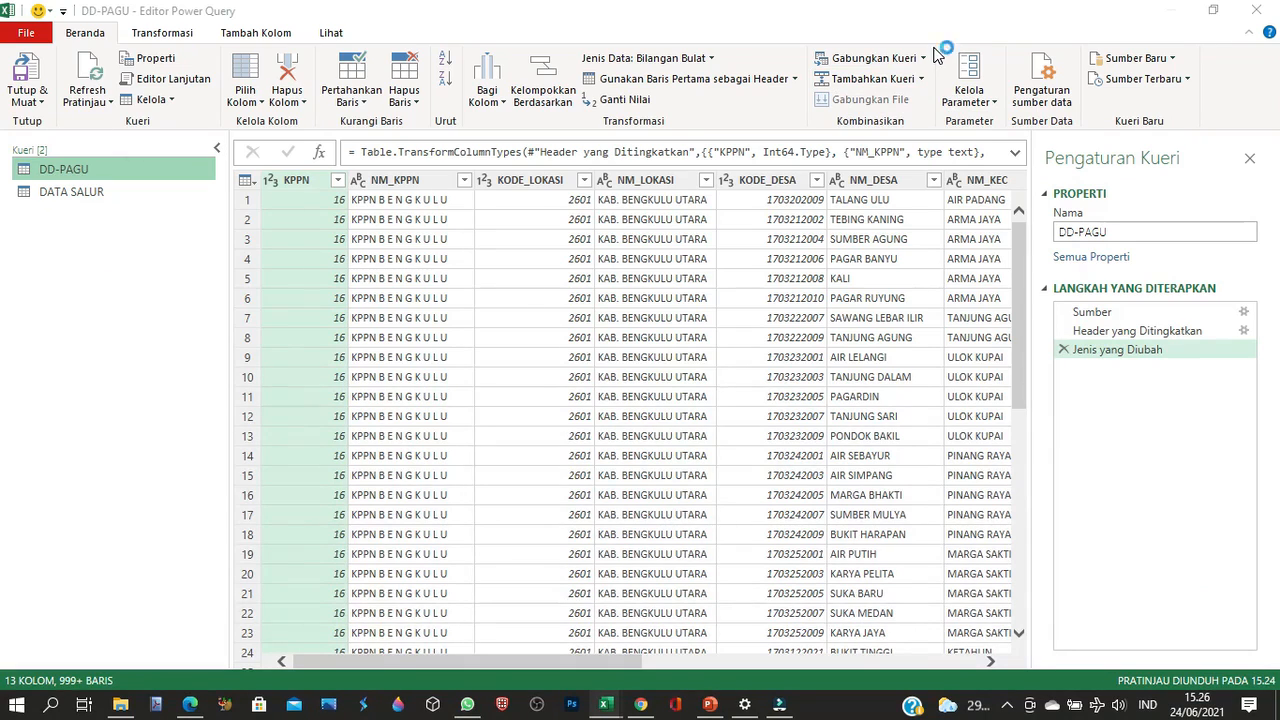
click(480, 292)
click(505, 370)
click(622, 430)
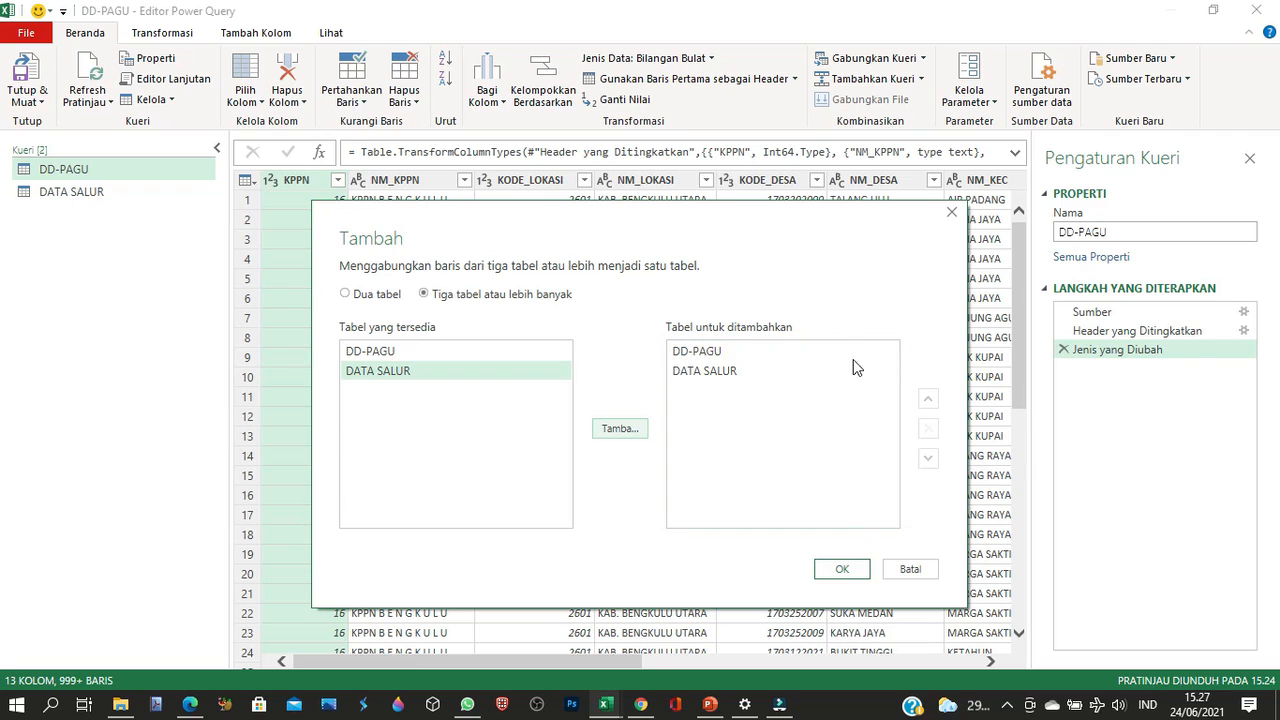
click(851, 571)
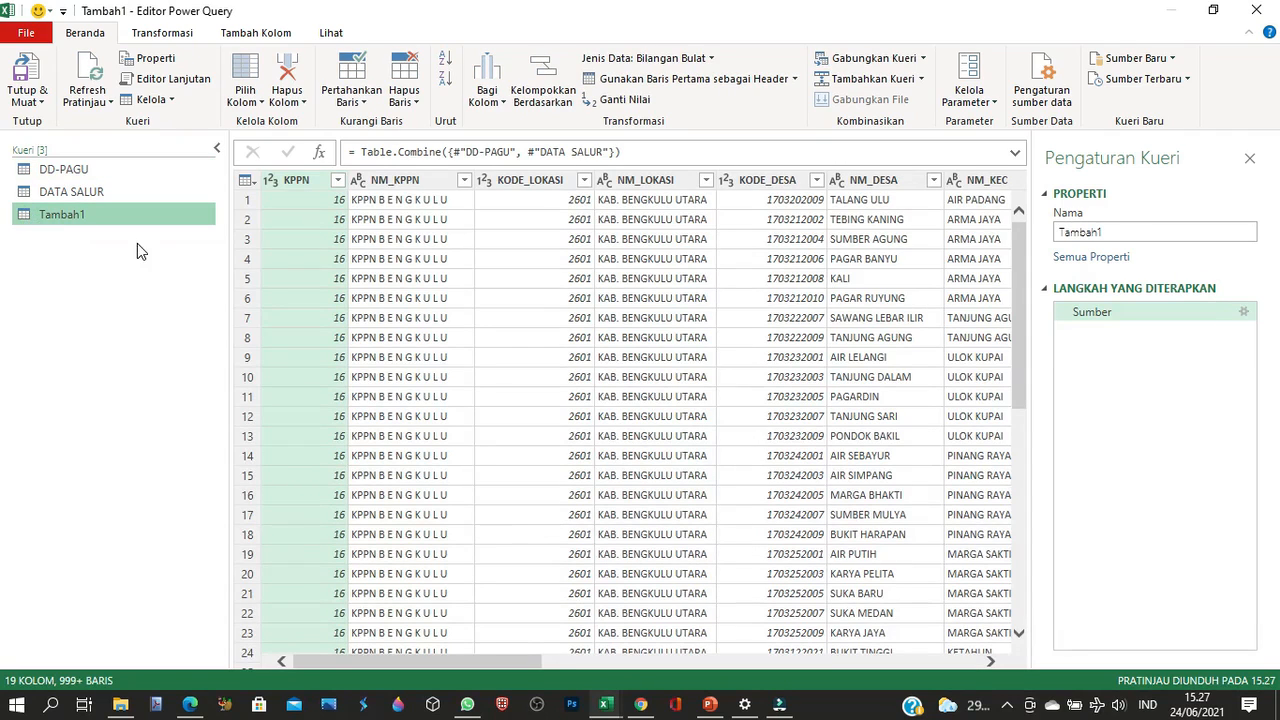
Rename the appended query as BANDING PAGU-REAL DD
double_click(1104, 234)
text(BANDINGK)
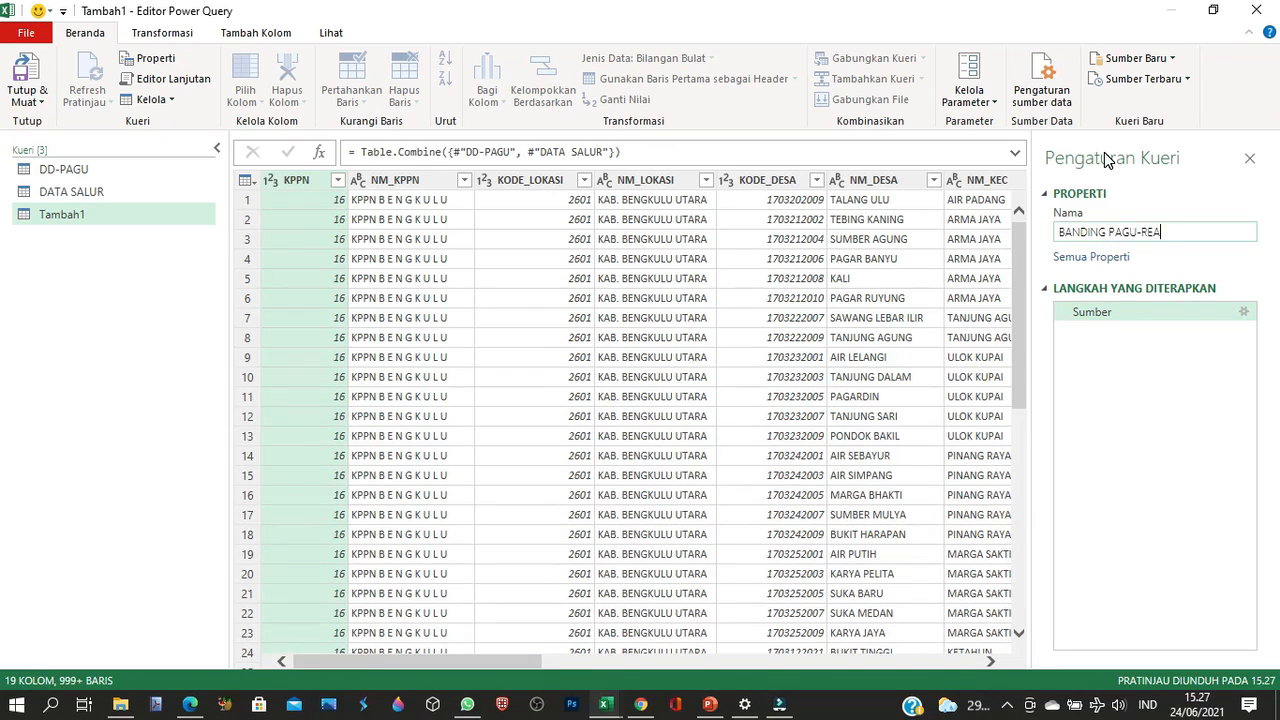
text(PAGU-REAL DD)
key(Return)
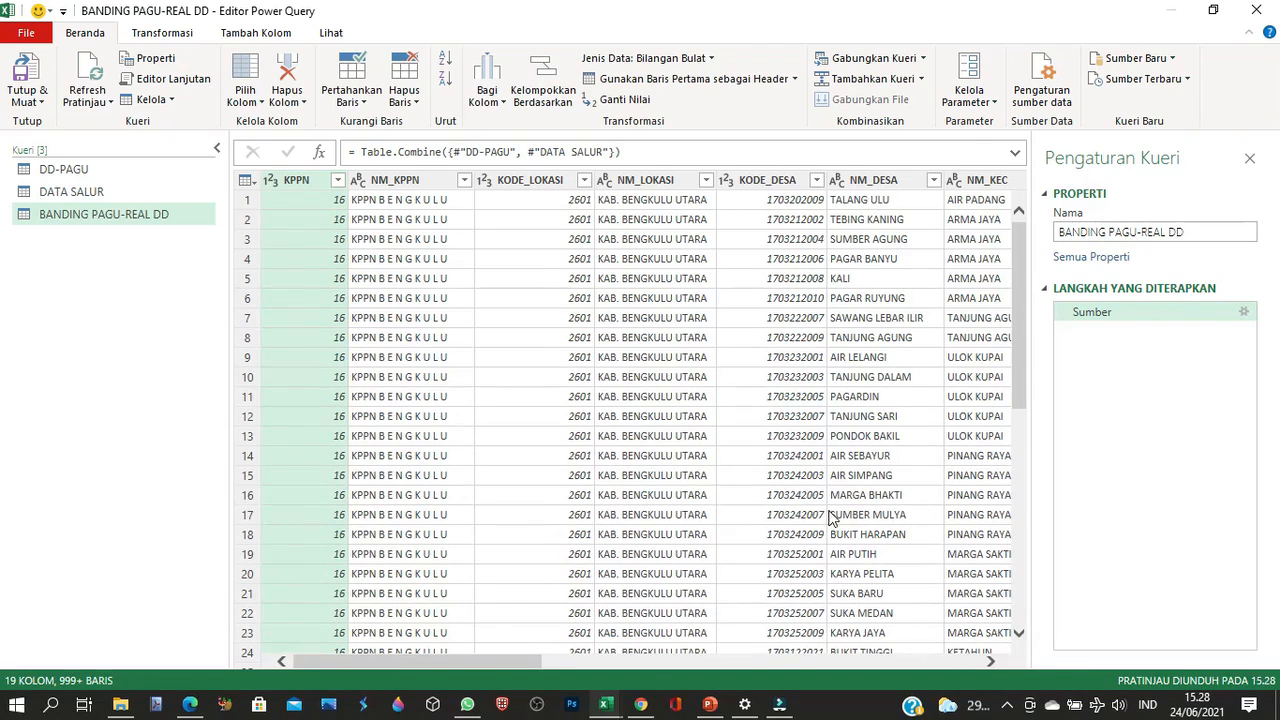
Sort the BANDING PAGU-REAL DD query by KODE_DESA in ascending order
click(815, 182)
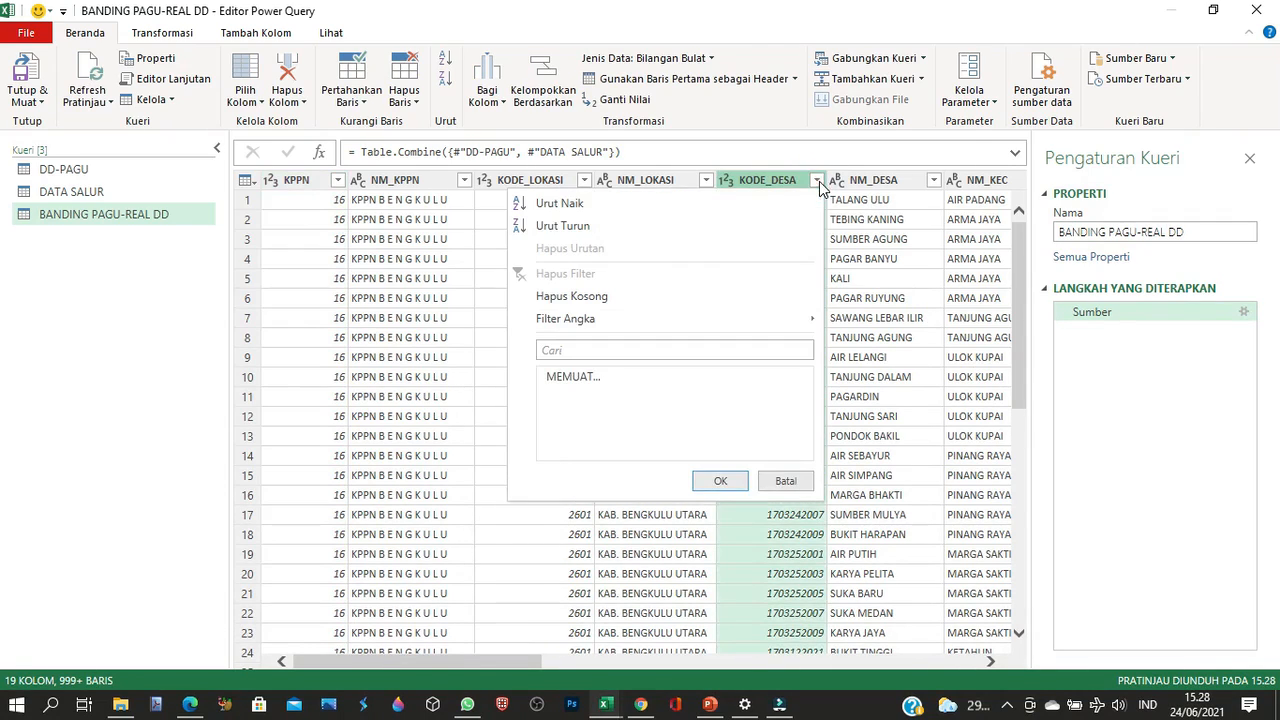
click(600, 204)
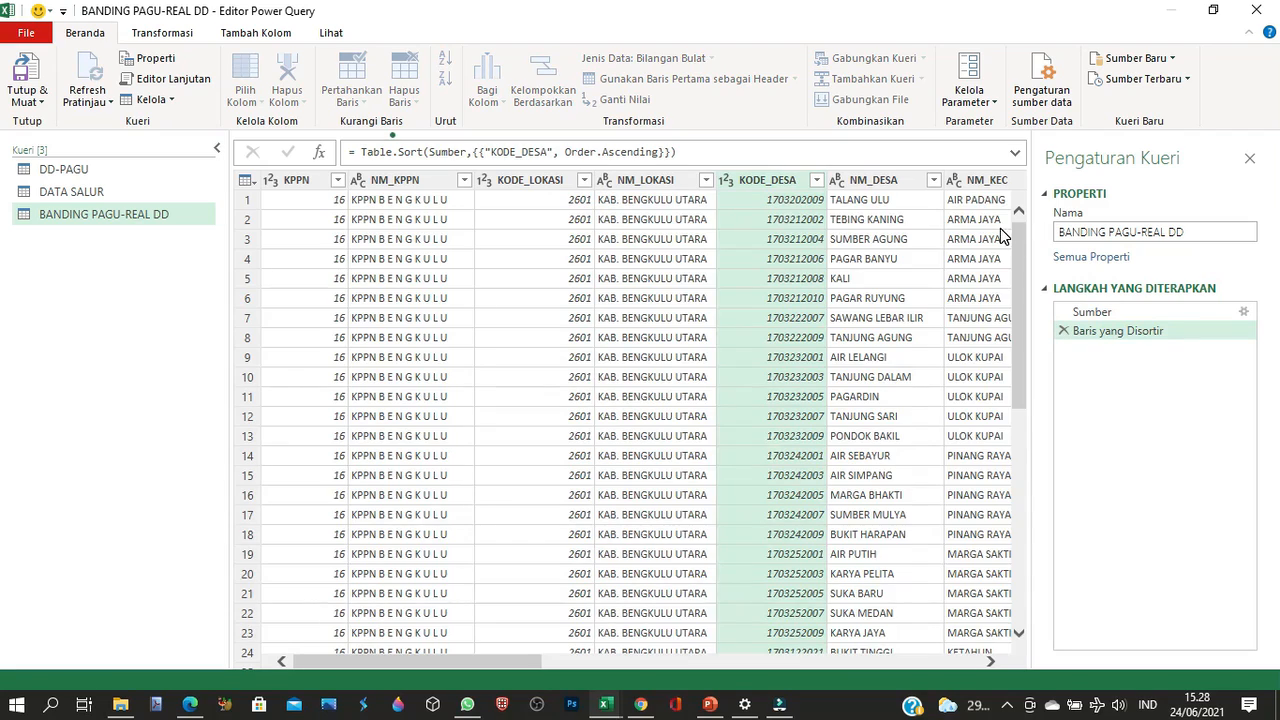
click(989, 663)
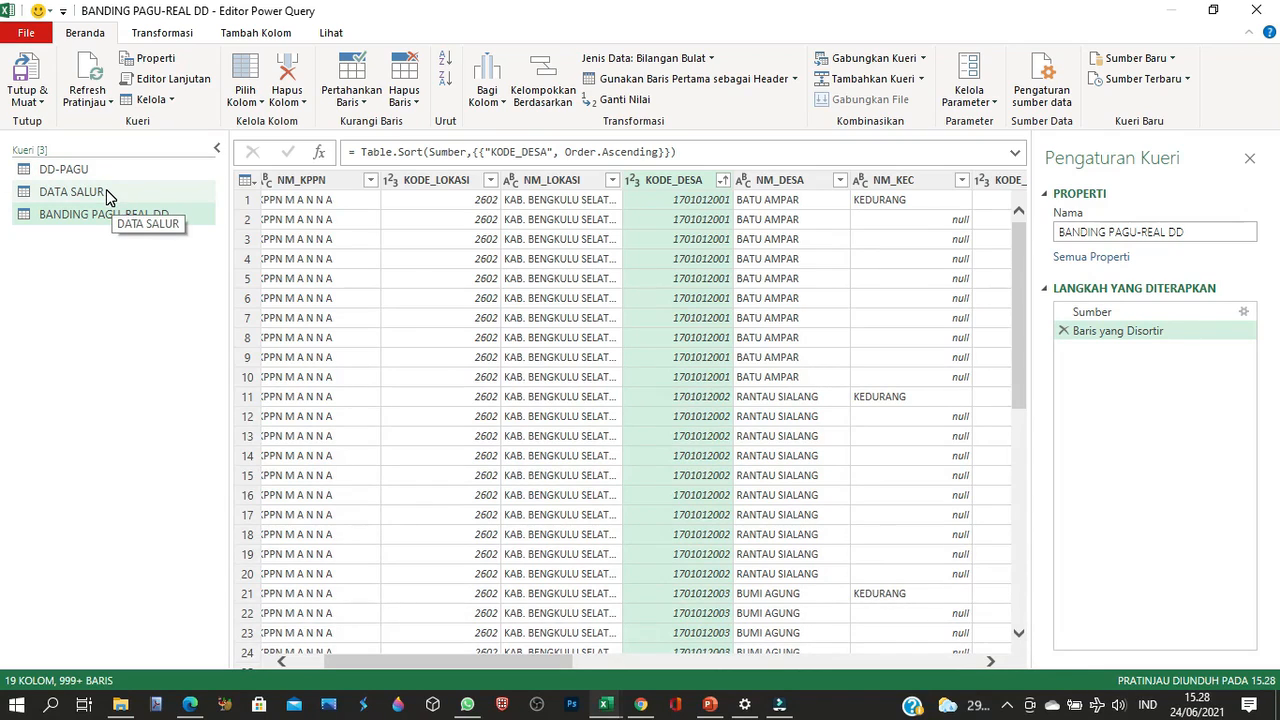
Compare the column lists of the DD-PAGU and DATA SALUR queries, leaving each list without changing the selection
click(85, 171)
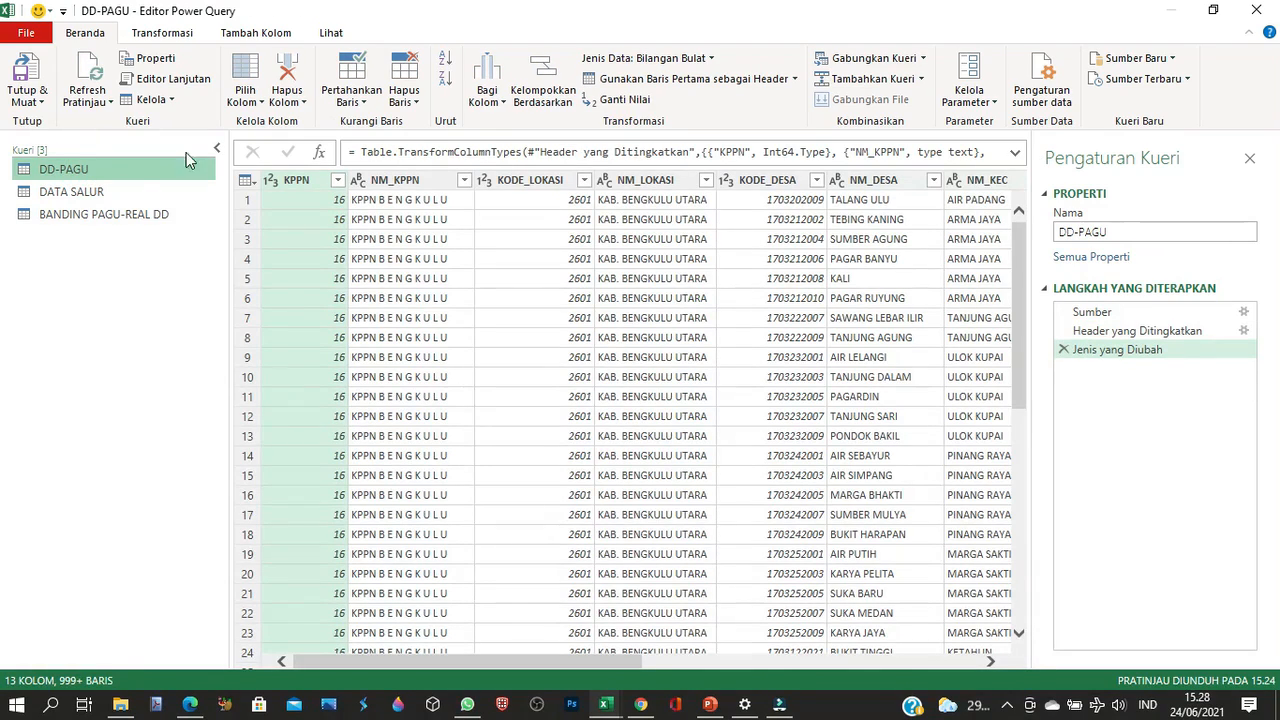
click(331, 32)
click(327, 82)
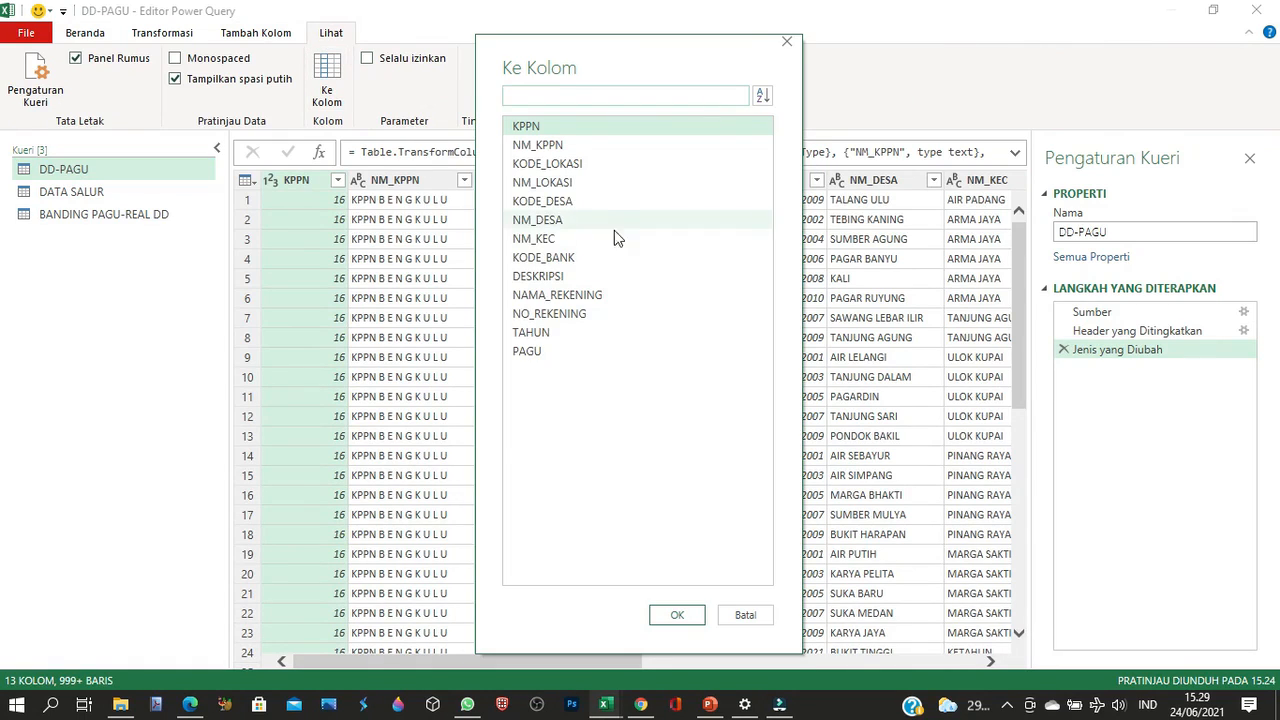
click(745, 614)
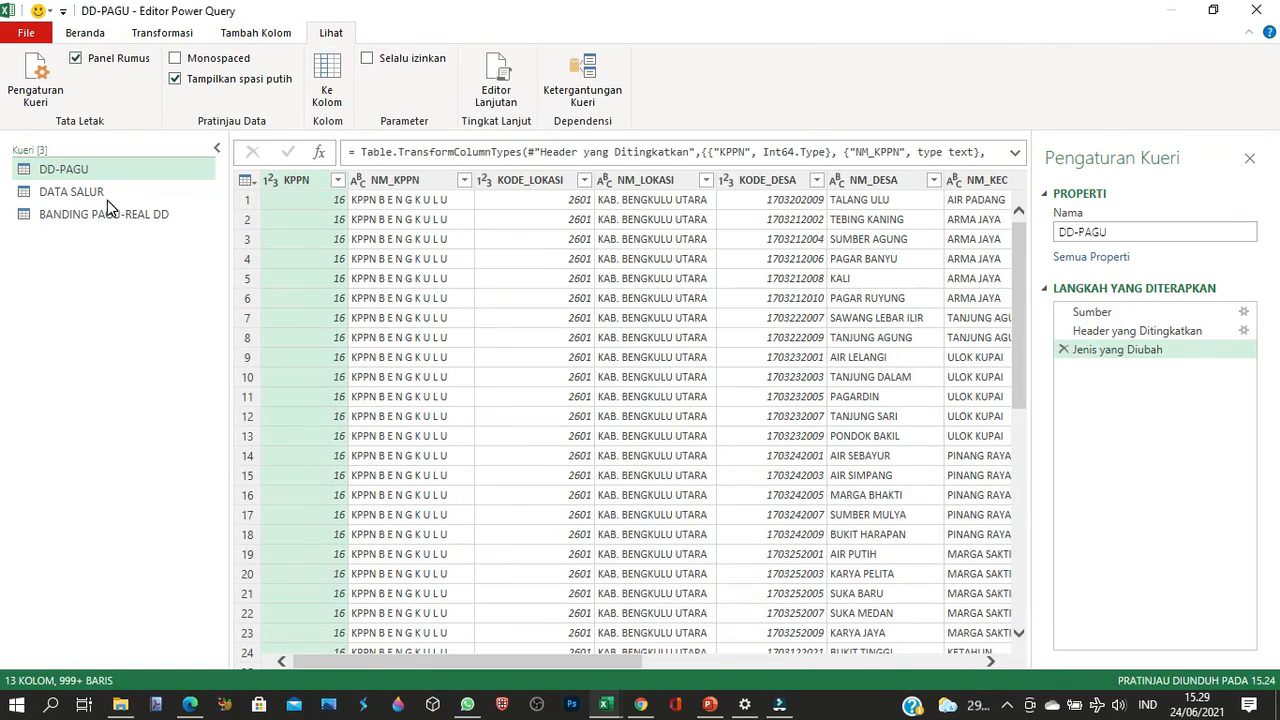
click(103, 193)
click(336, 82)
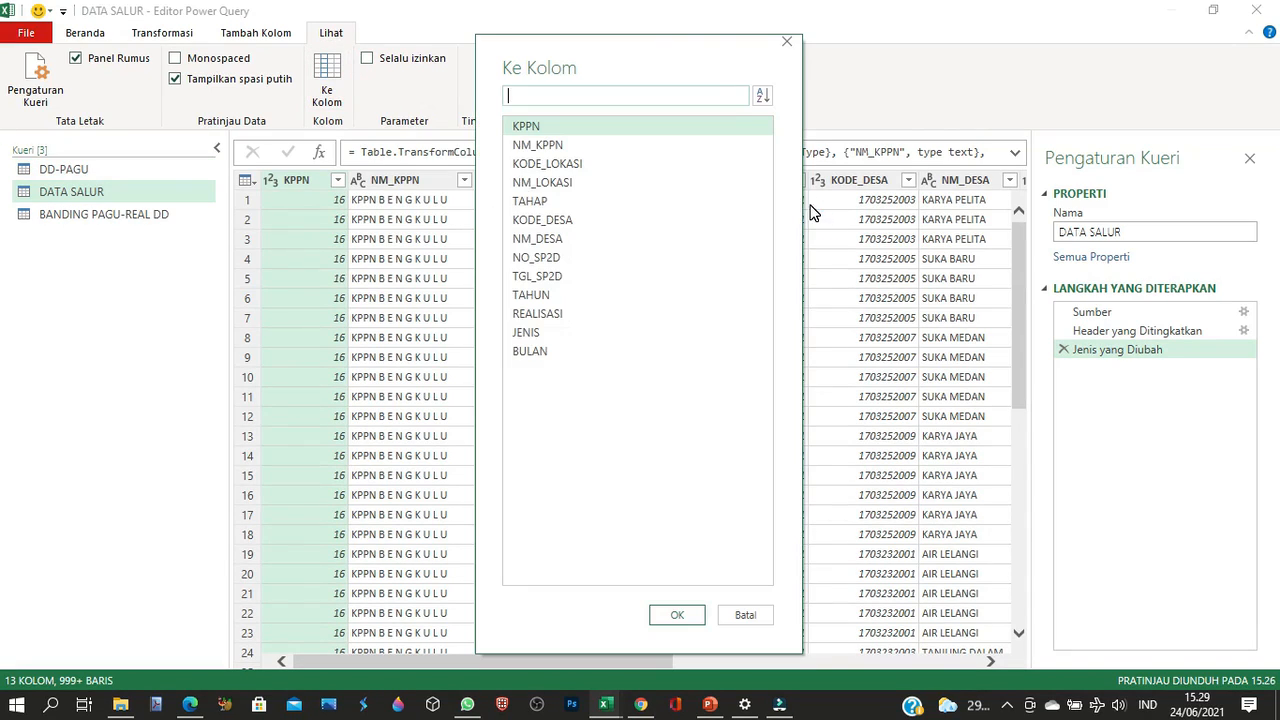
click(750, 618)
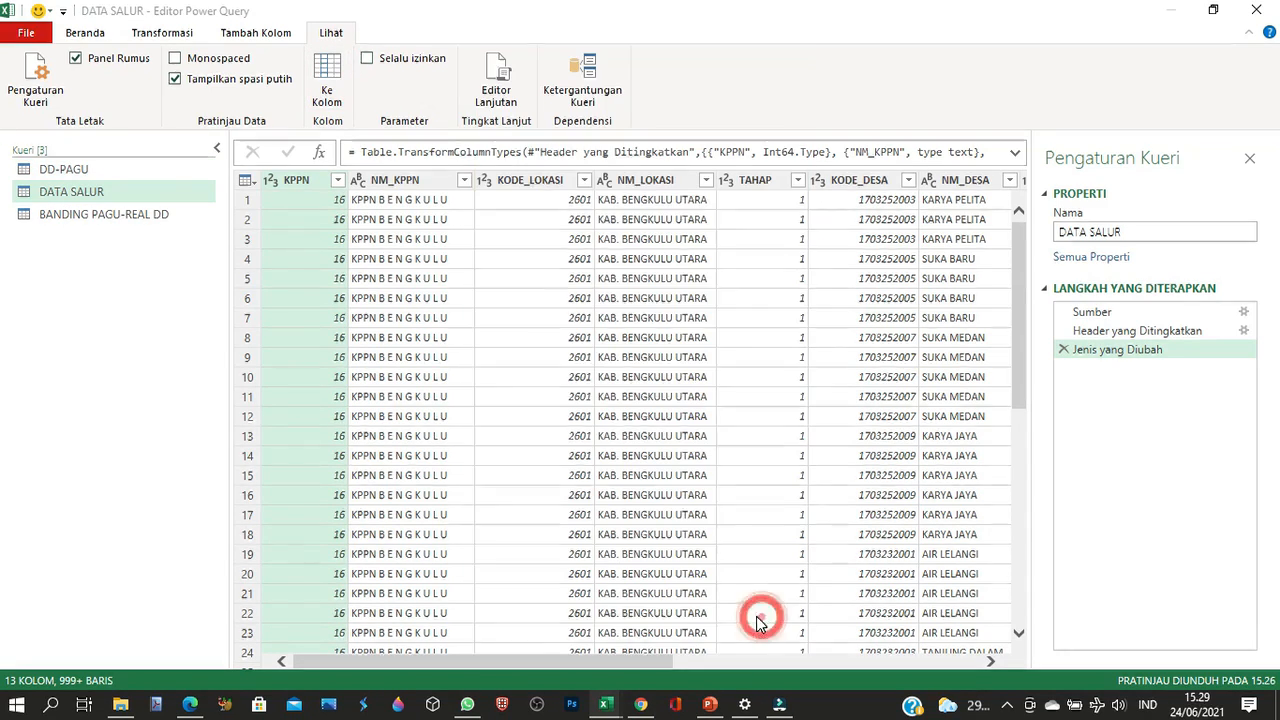
Fill the null cells of the NM_KEC column downward in the BANDING PAGU-REAL DD query
click(137, 217)
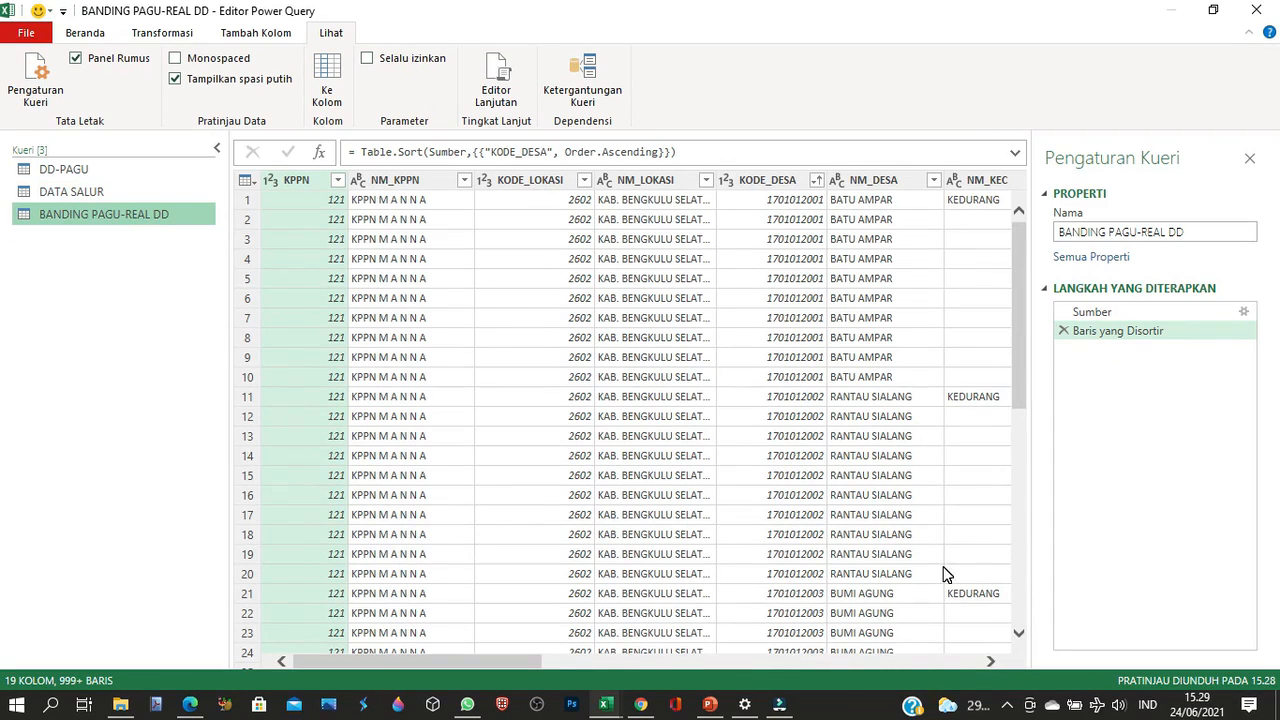
click(992, 661)
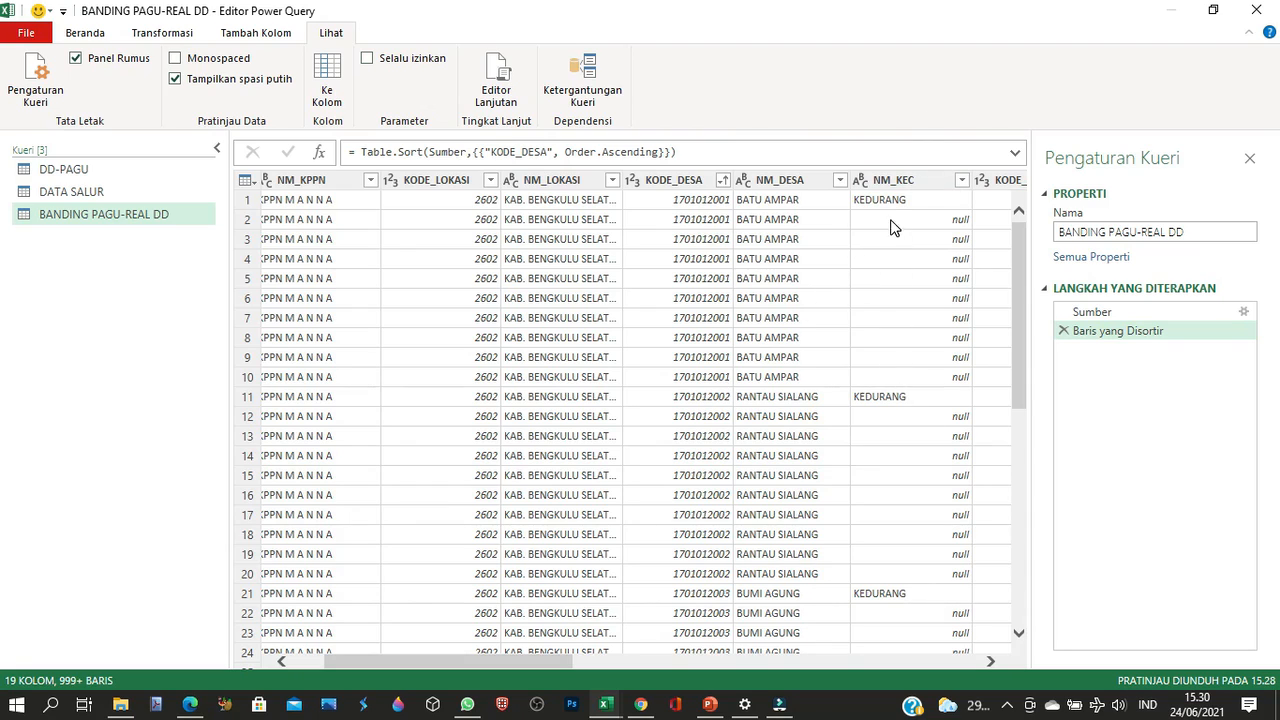
click(903, 186)
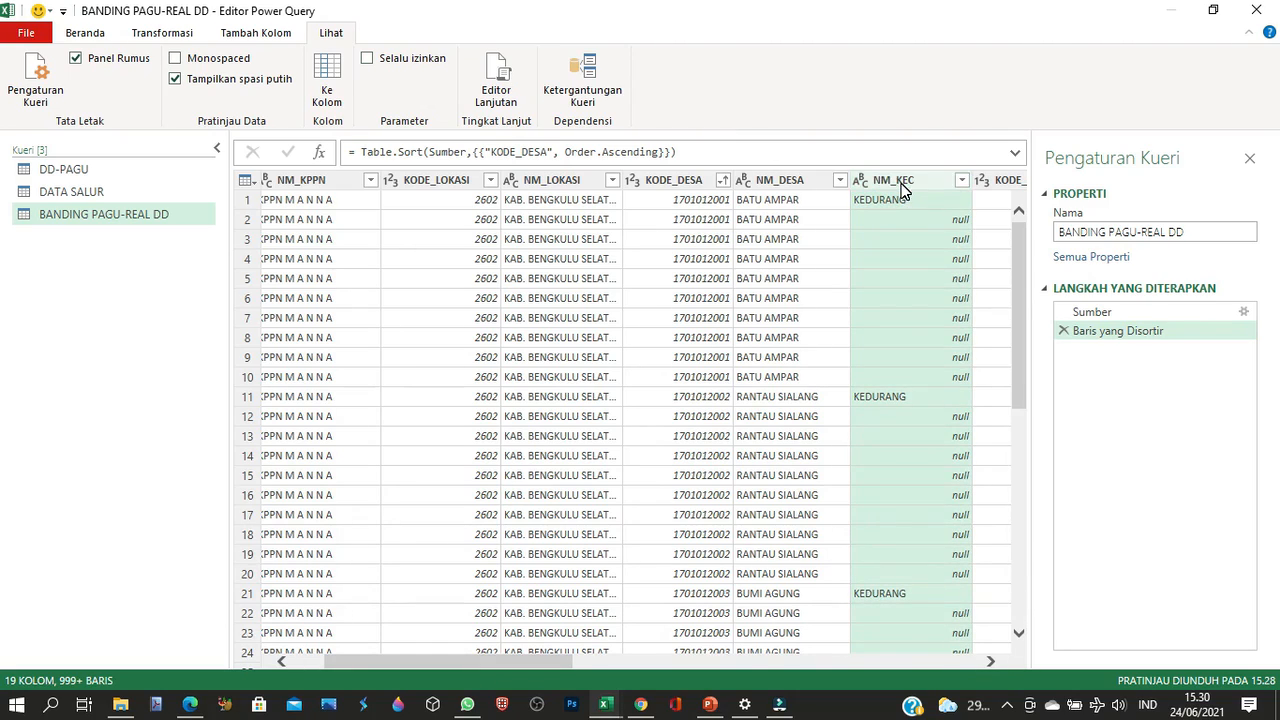
right_click(904, 186)
mouse_move(971, 491)
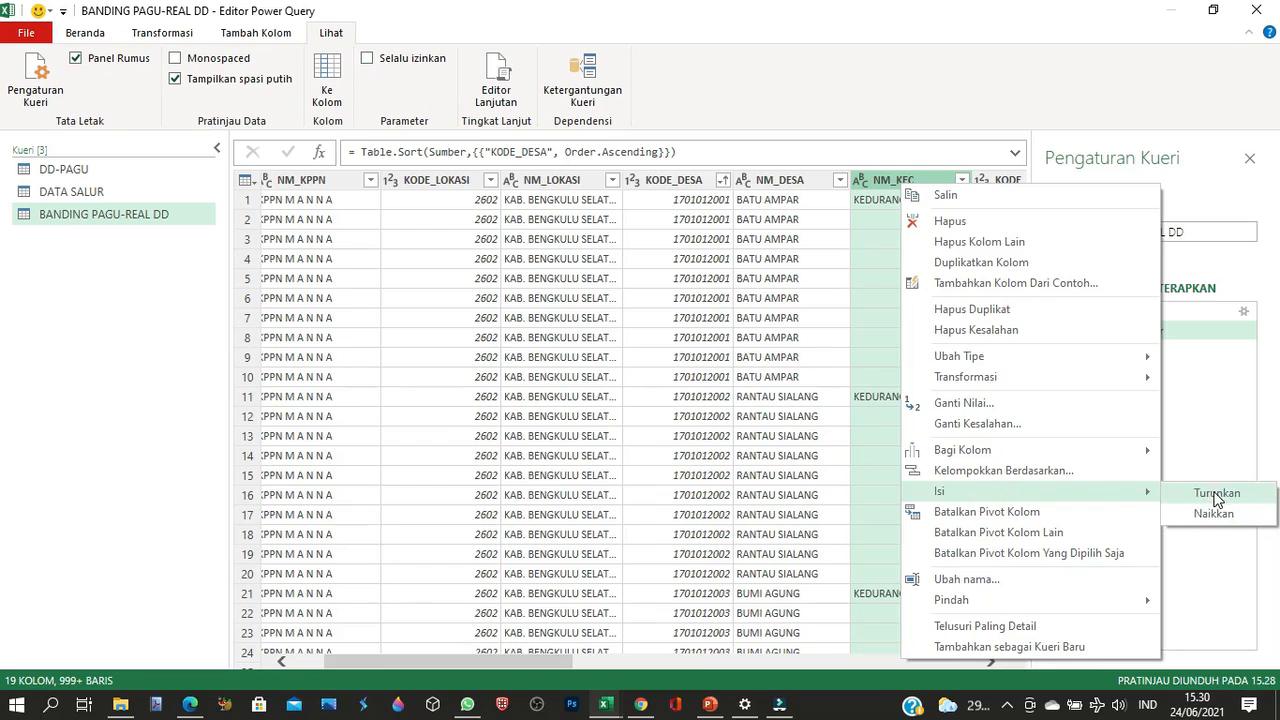
click(1210, 492)
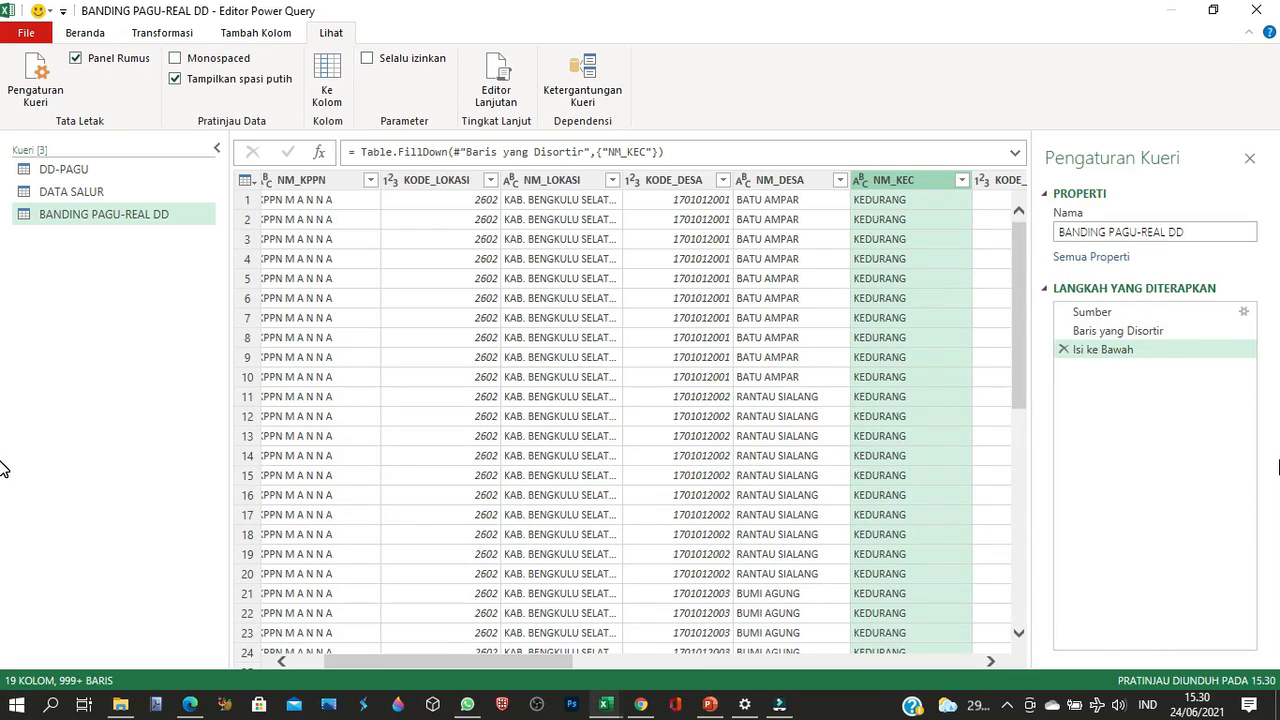
Check the NM_KEC column through the rows below and examine the columns after it for null values
scroll(934, 290, down, 5)
scroll(931, 305, down, 20)
scroll(925, 519, down, 20)
scroll(922, 484, down, 20)
scroll(936, 588, down, 8)
drag(1023, 560, 1034, 203)
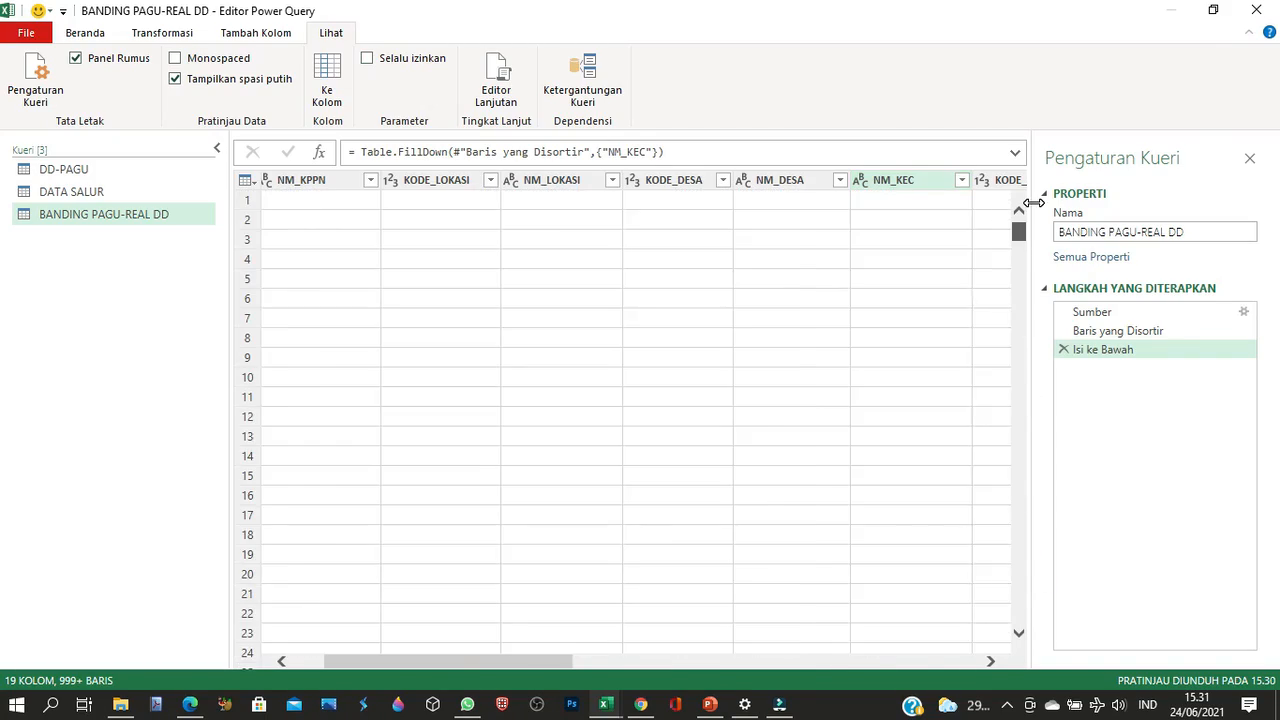
click(991, 661)
click(991, 661)
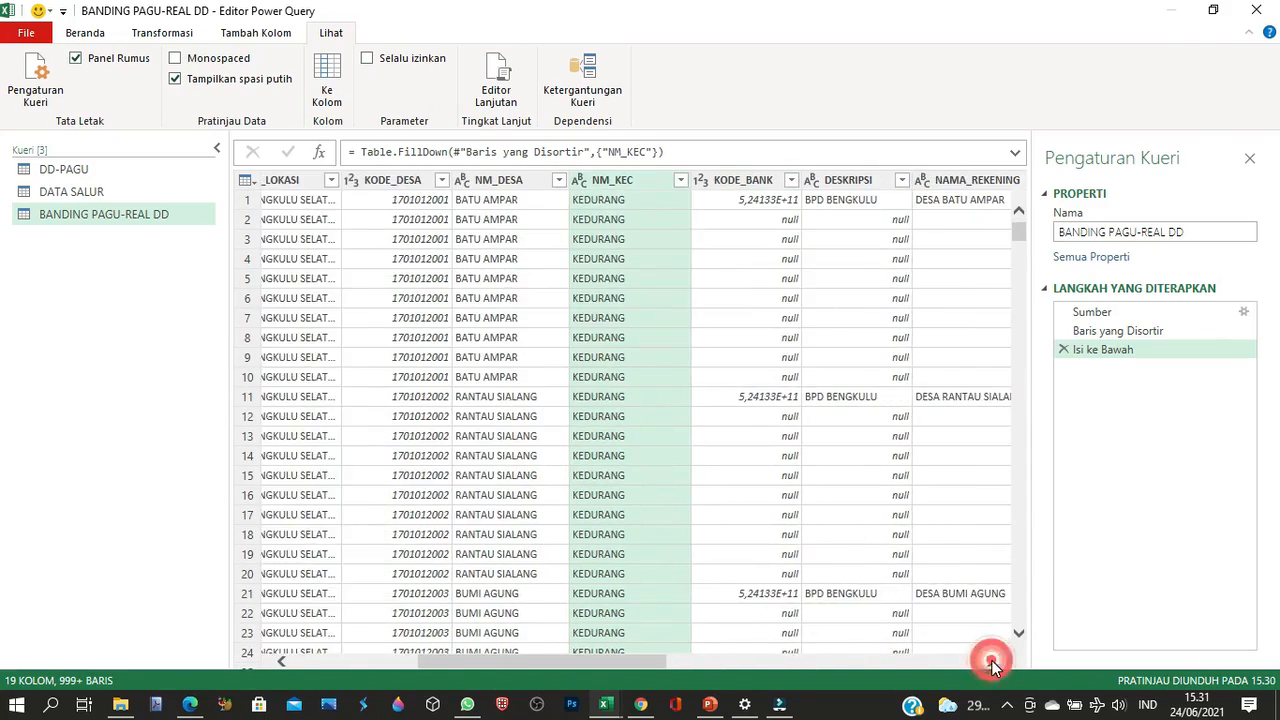
click(991, 661)
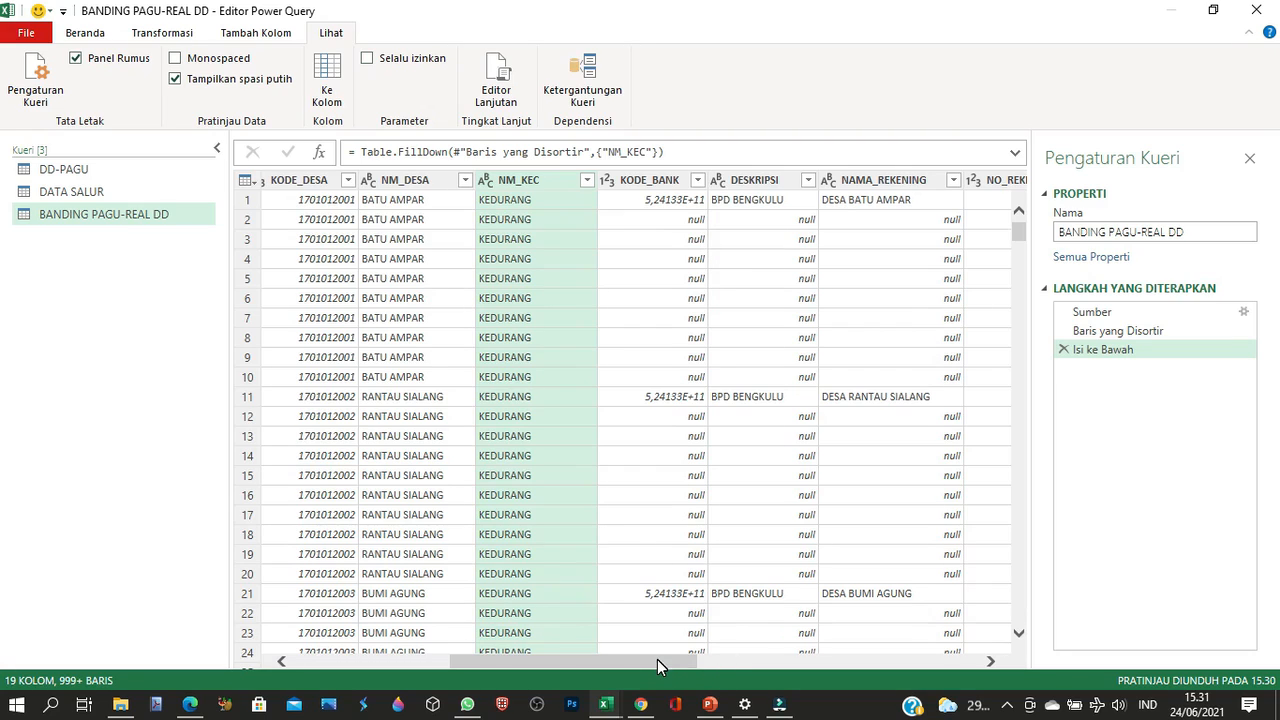
drag(657, 659, 682, 668)
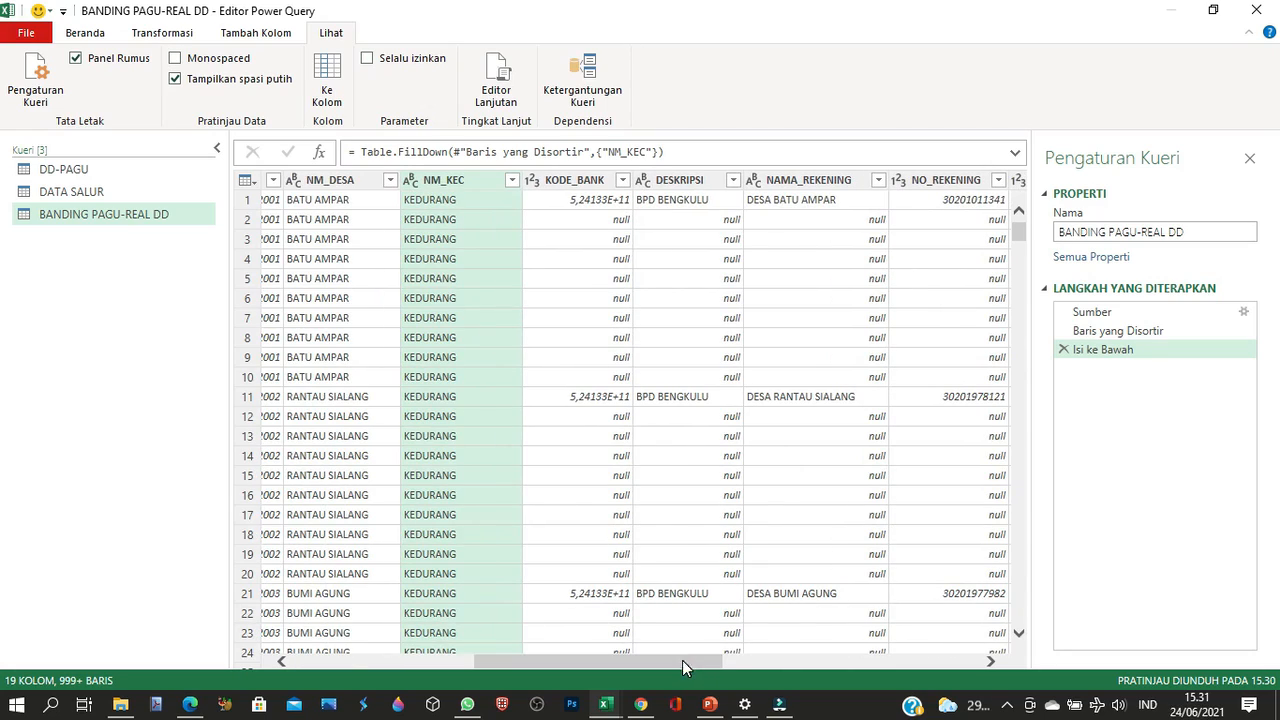
Fill the null cells of the KODE_BANK column downward with the values above them
click(624, 220)
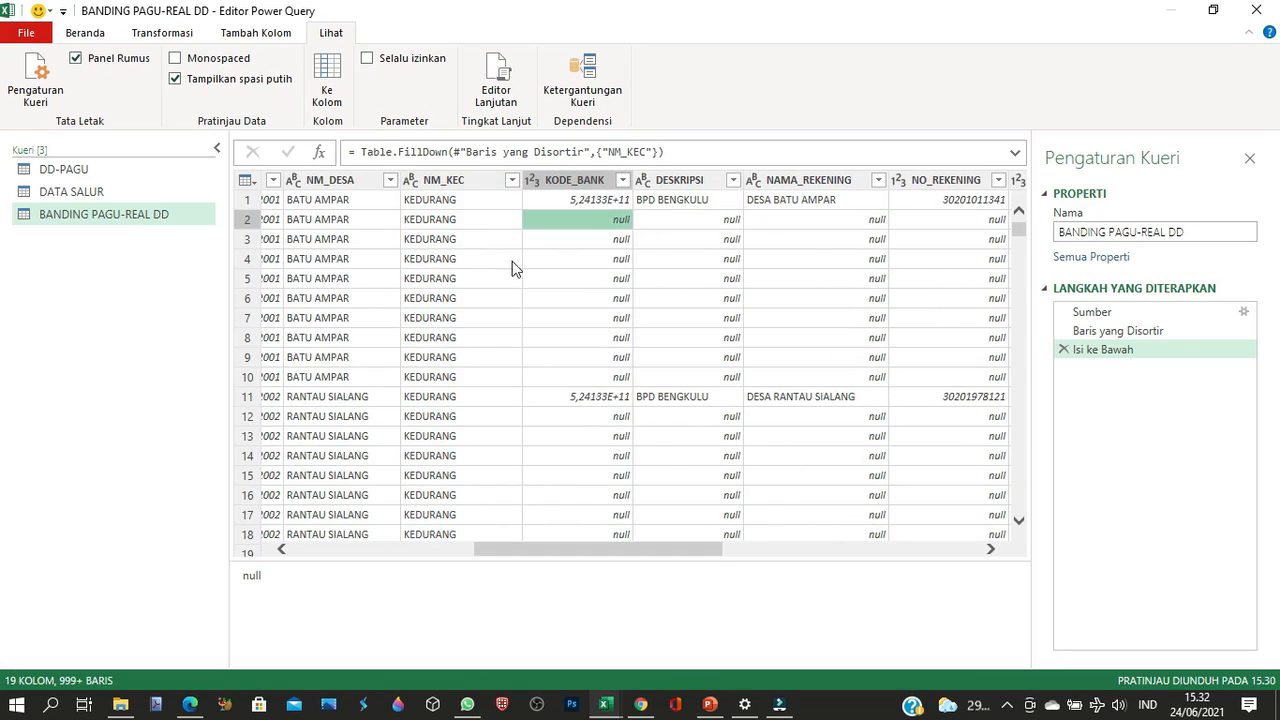
click(575, 178)
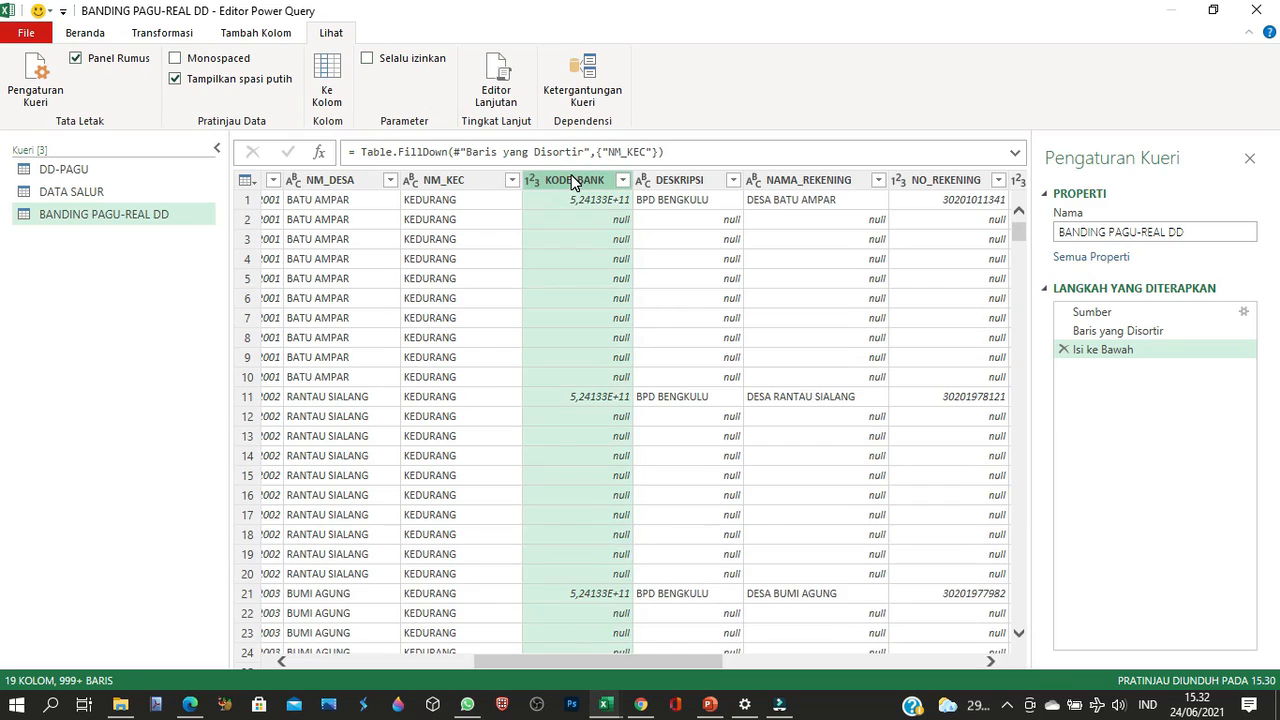
right_click(573, 180)
mouse_move(669, 465)
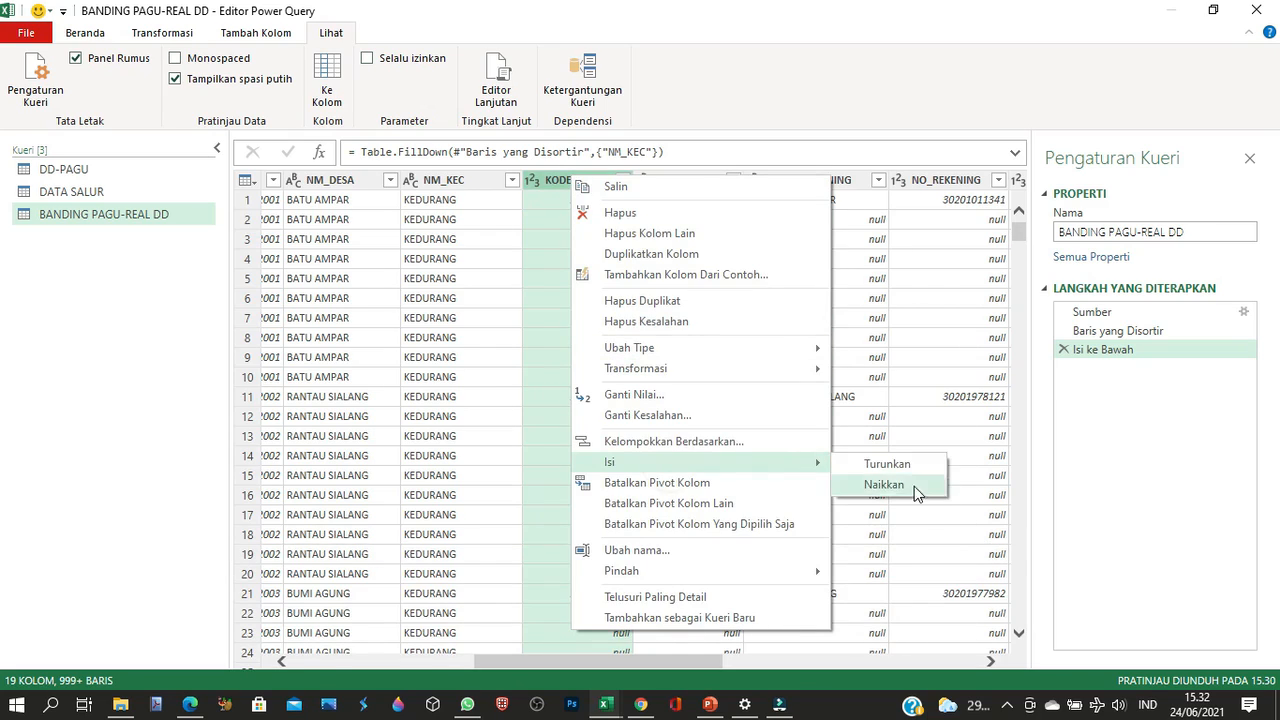
click(894, 461)
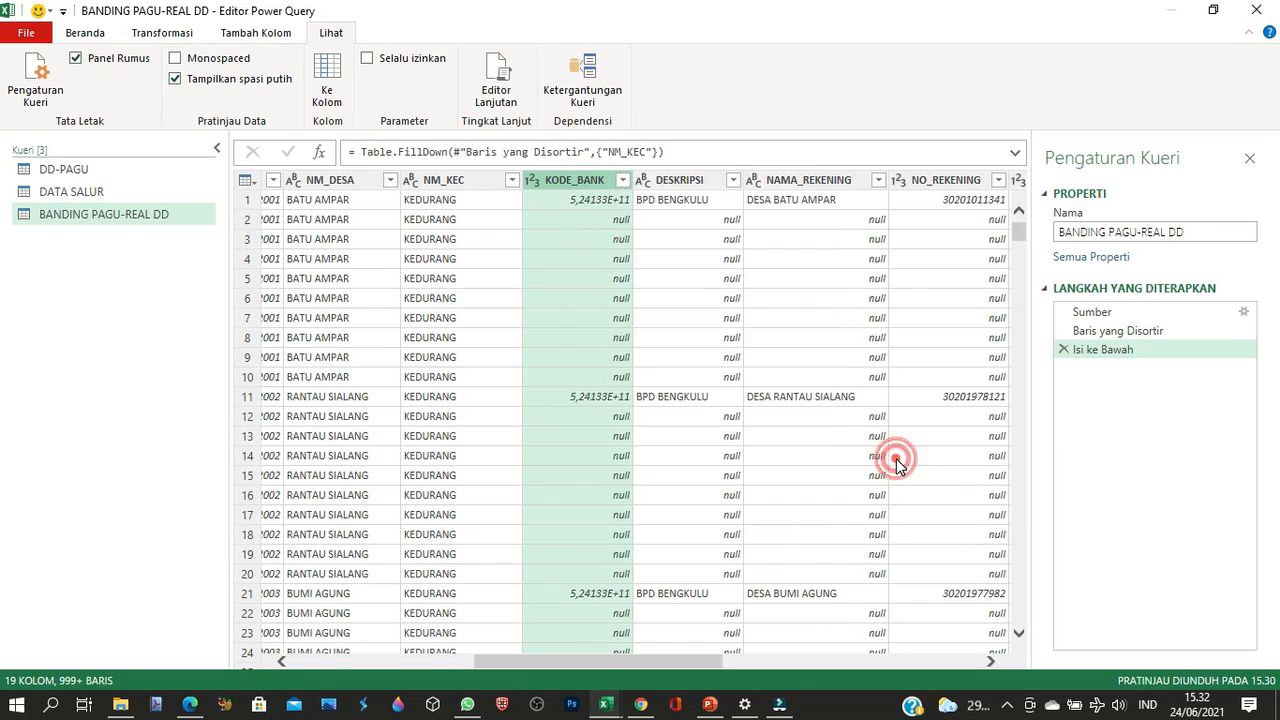
Fill the null cells of the DESKRIPSI column downward with the bank descriptions above them
click(704, 183)
right_click(704, 183)
mouse_move(777, 490)
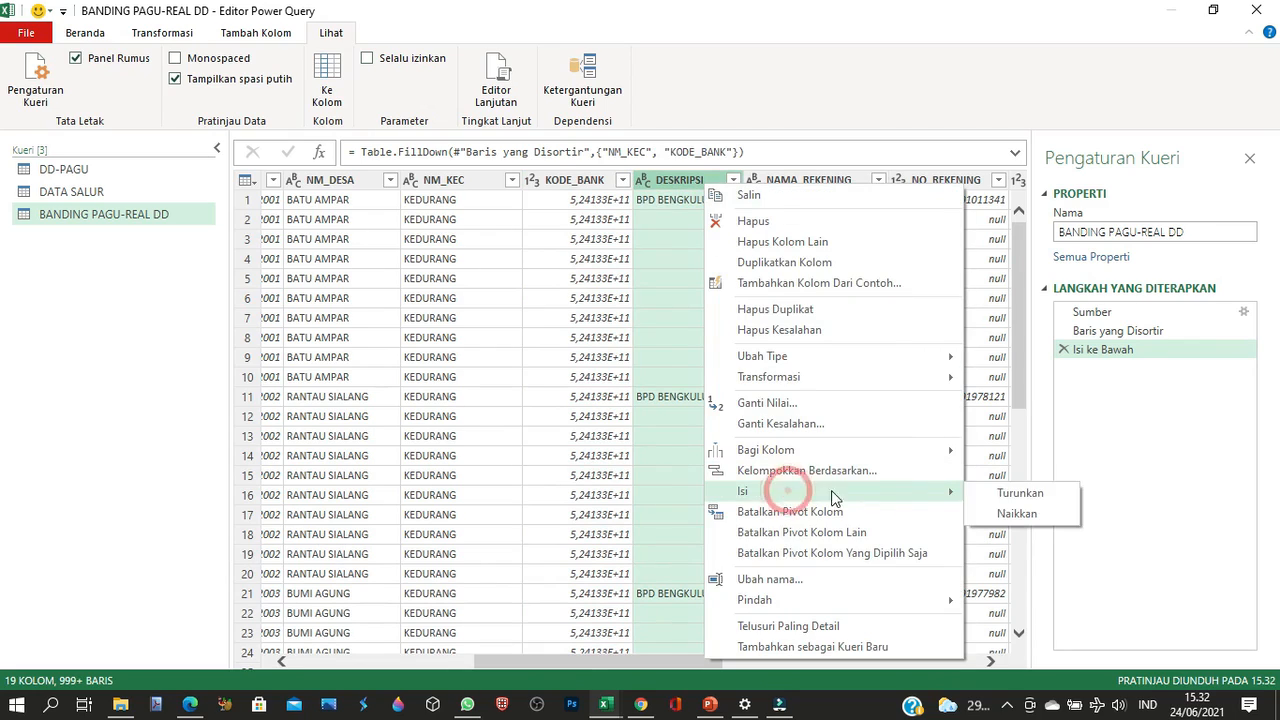
click(1015, 490)
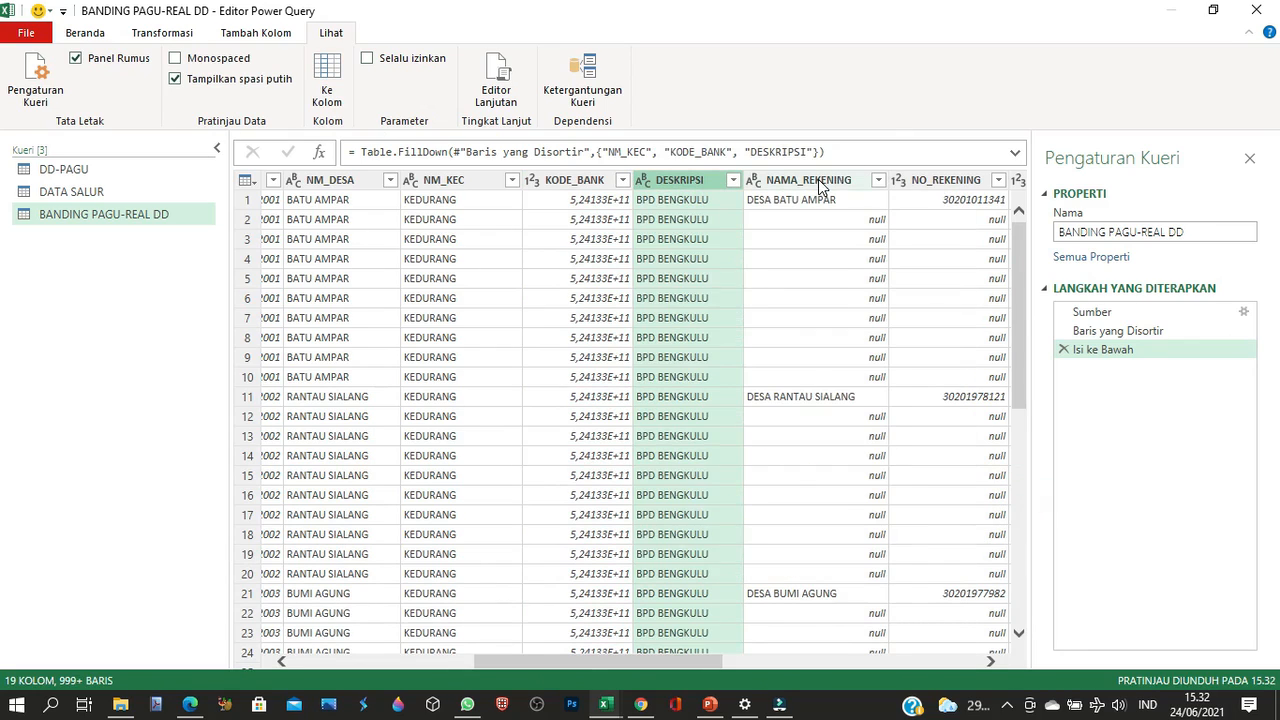
Fill the null cells of the NAMA_REKENING column downward with the account names above them
click(818, 179)
right_click(818, 179)
click(868, 487)
click(1114, 490)
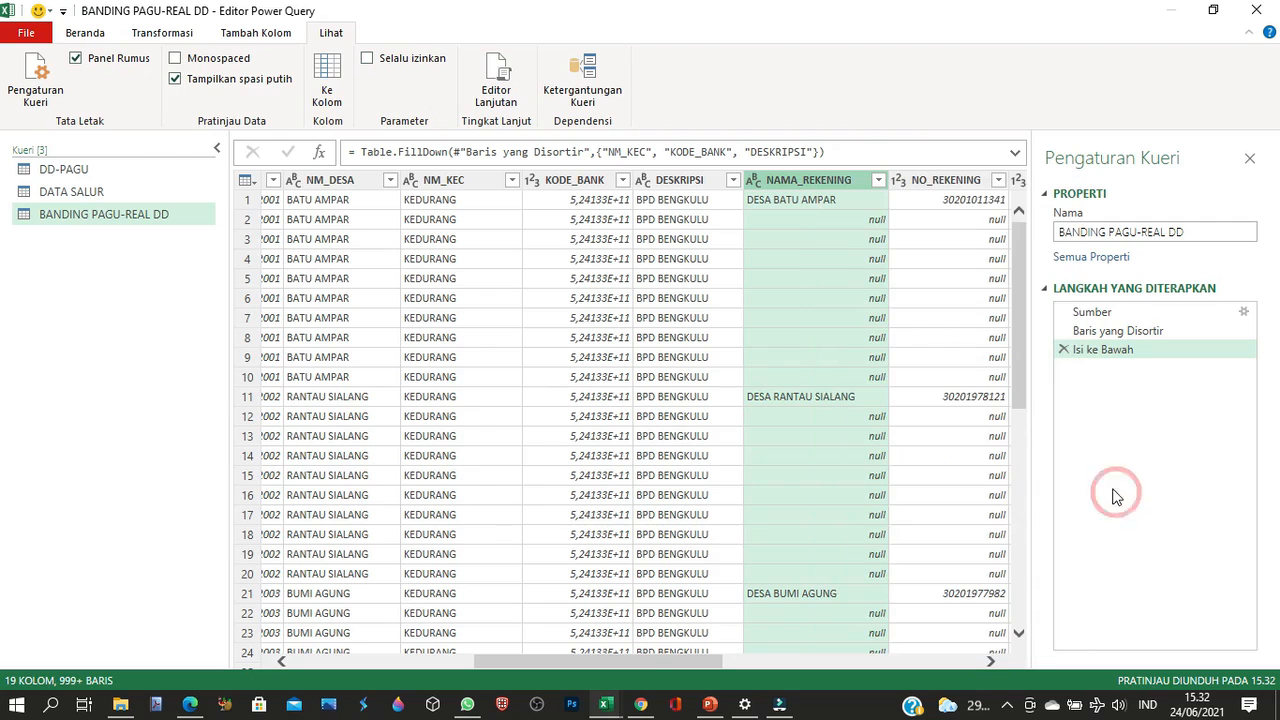
Fill the null cells of the NO_REKENING column downward with the account numbers above them
click(990, 661)
click(990, 661)
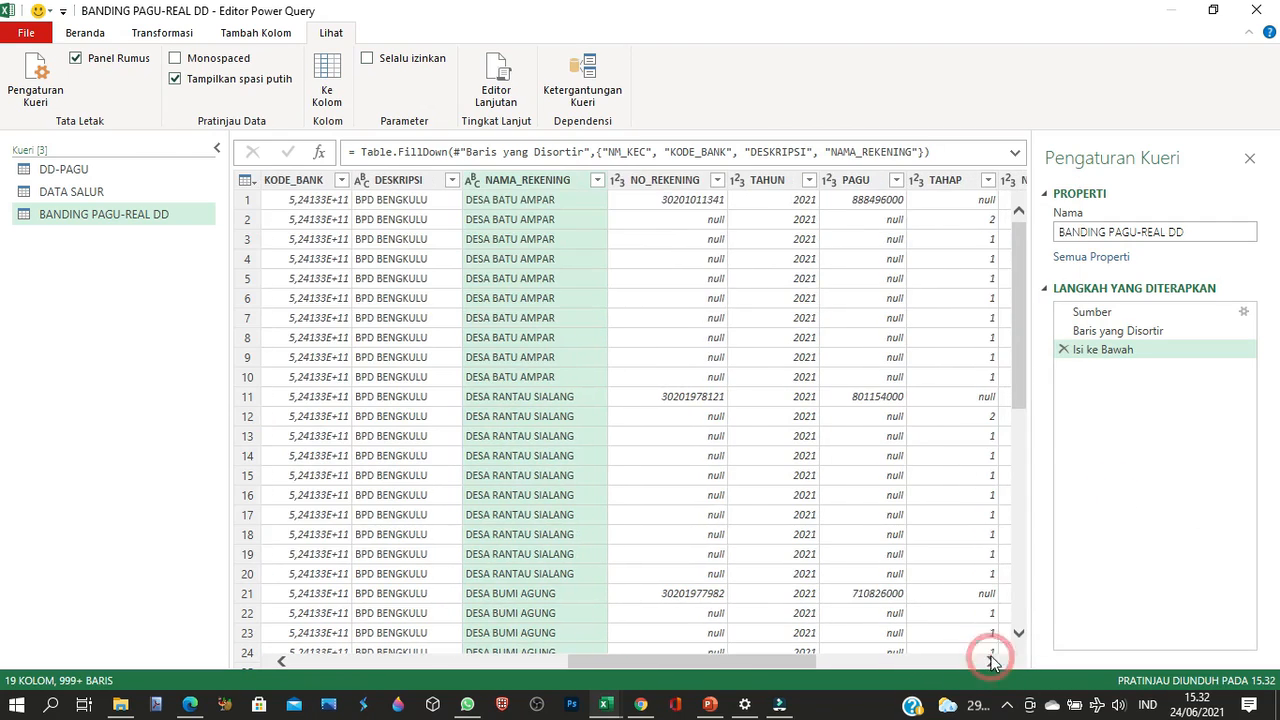
click(663, 180)
right_click(663, 181)
mouse_move(727, 465)
click(968, 466)
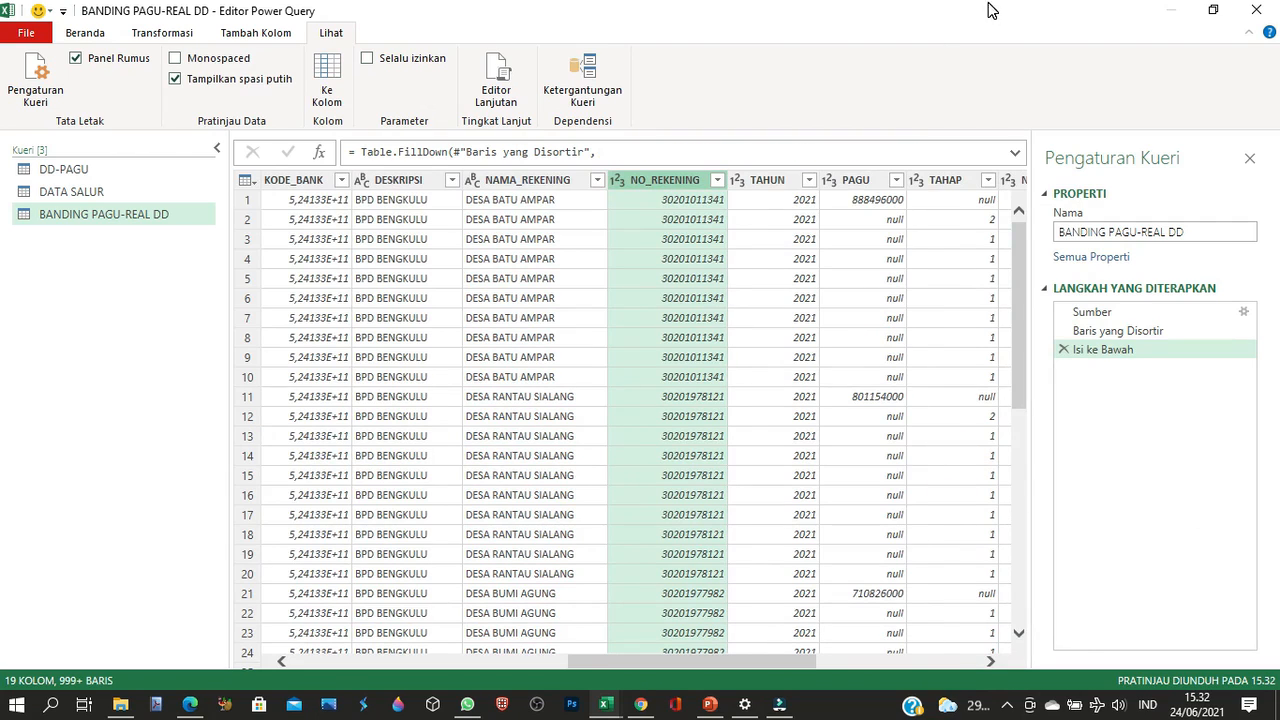
Replace the null values in the PAGU column with 0
click(989, 662)
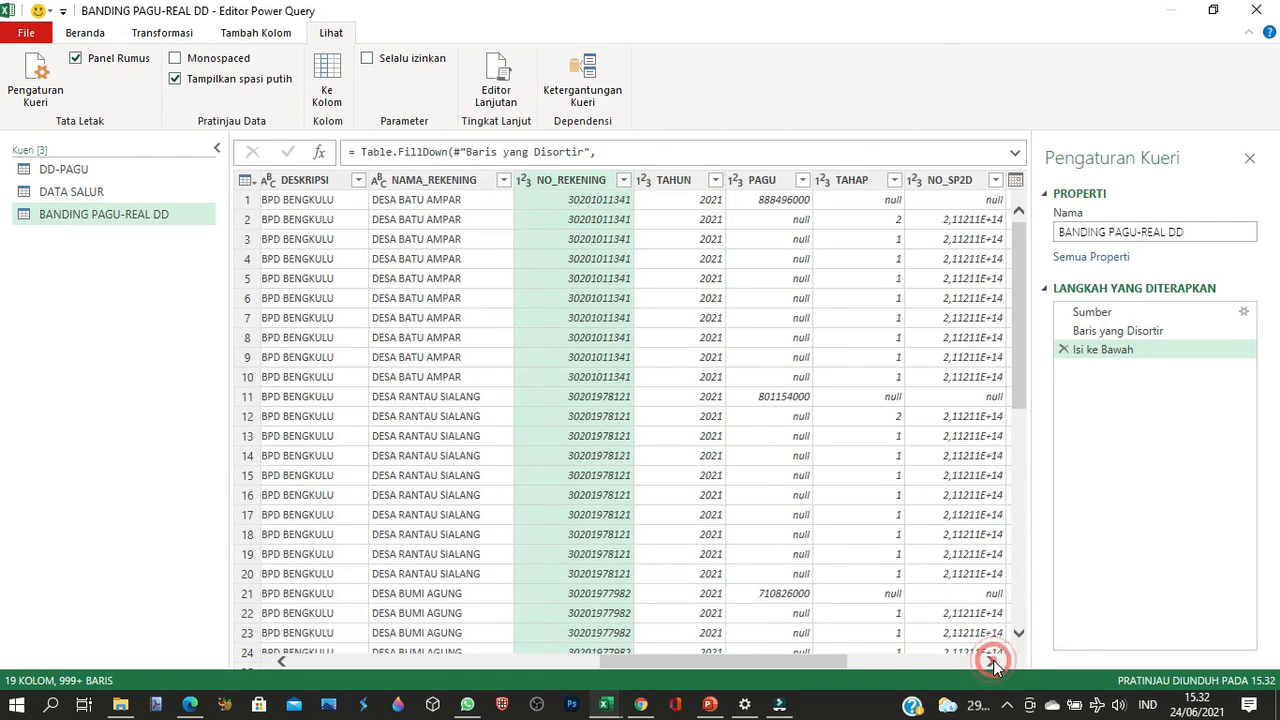
click(768, 186)
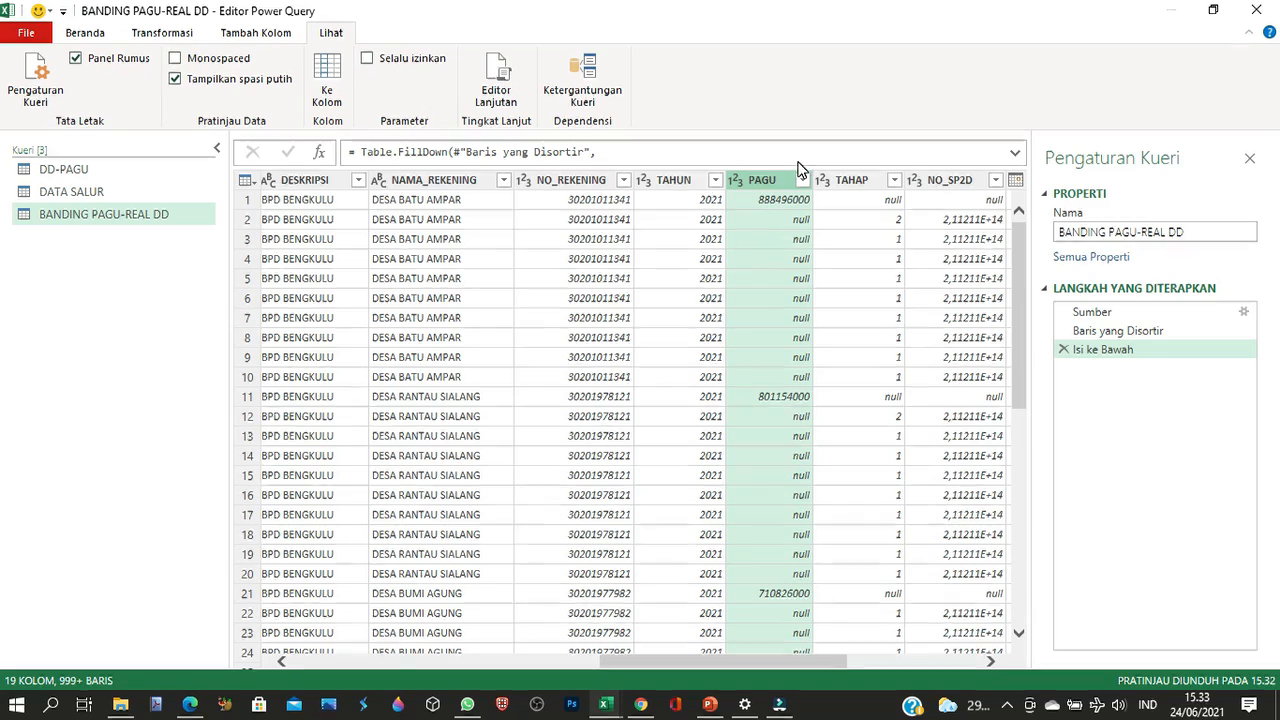
right_click(771, 182)
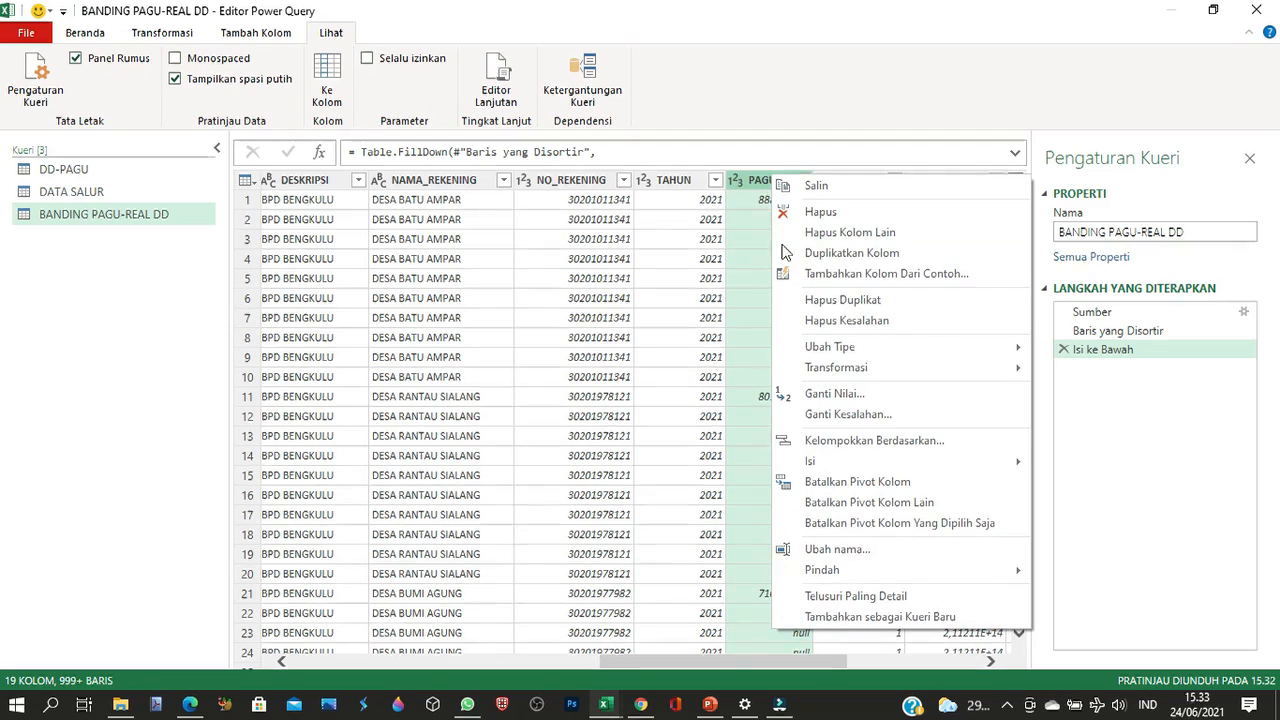
click(853, 394)
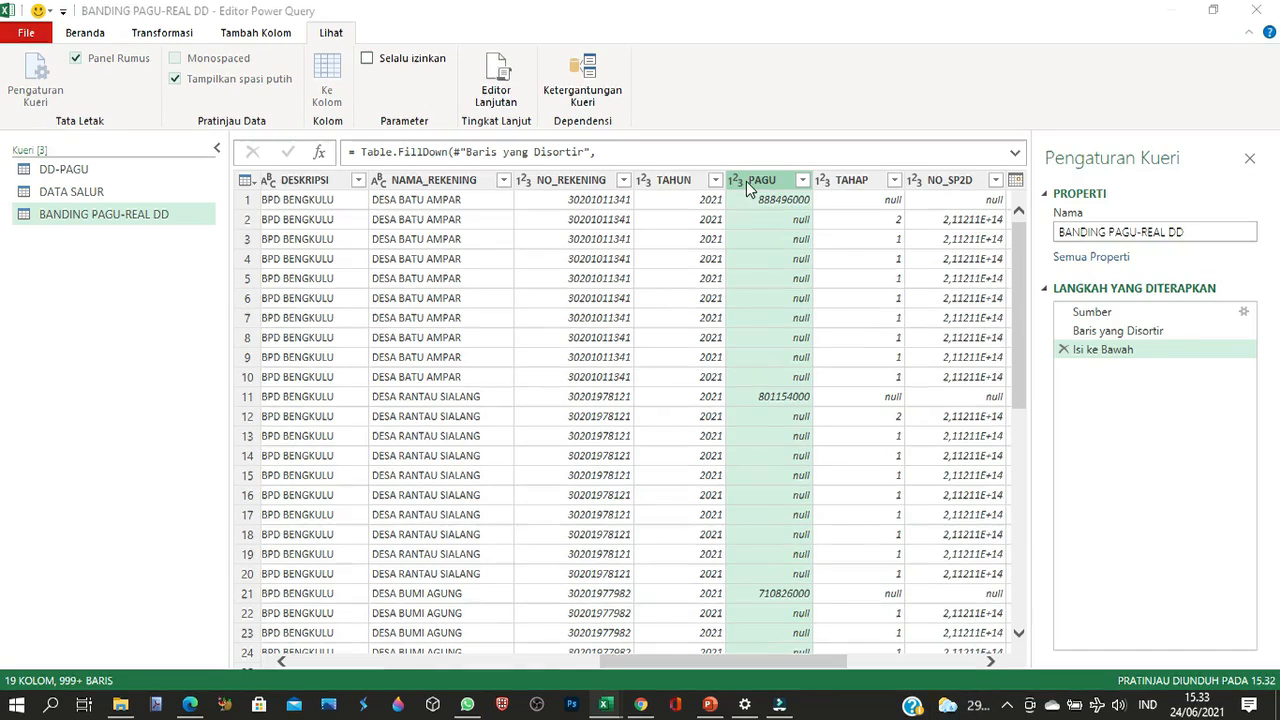
text(null)
click(420, 376)
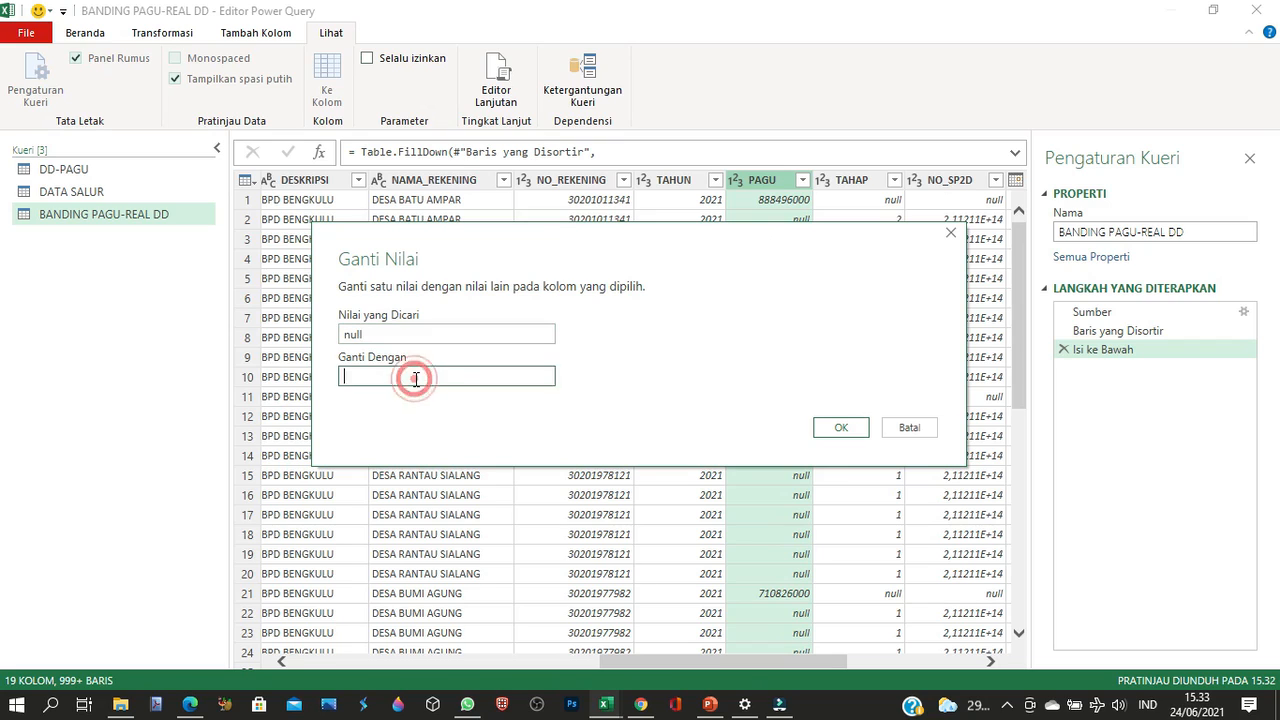
text(0)
click(838, 428)
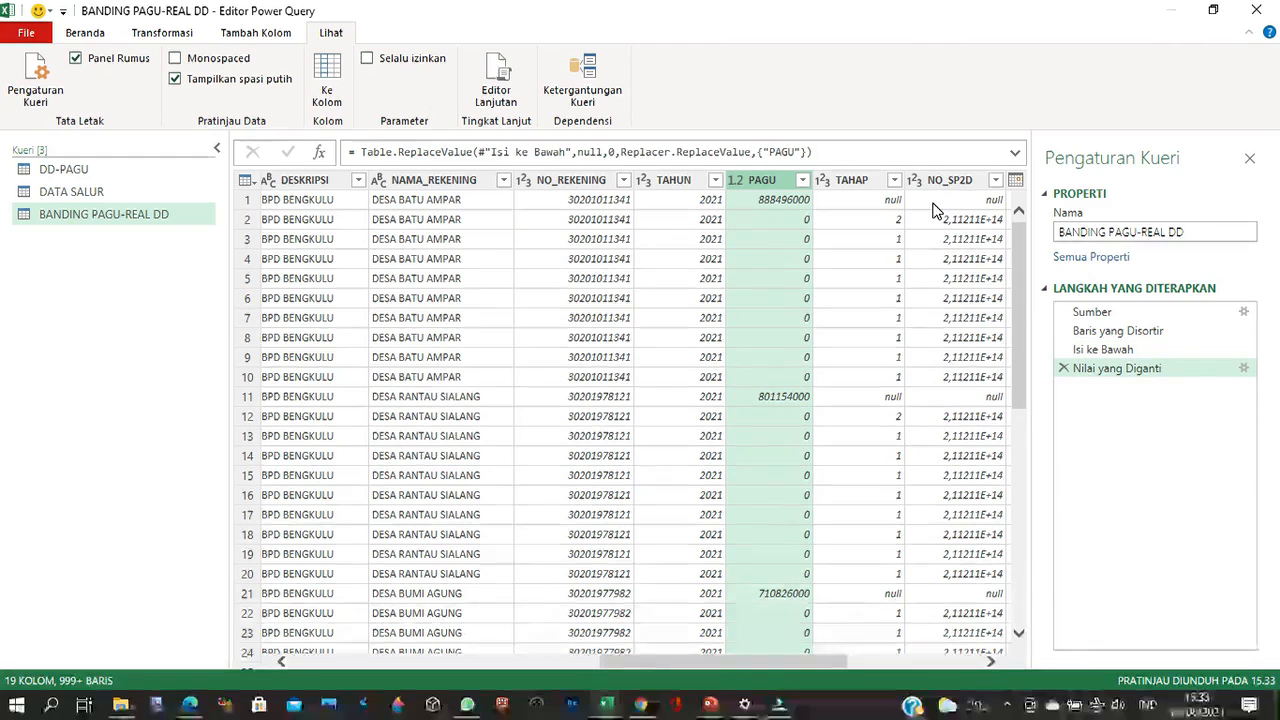
Replace the null values in the TAHAP column with 0
click(995, 654)
click(995, 654)
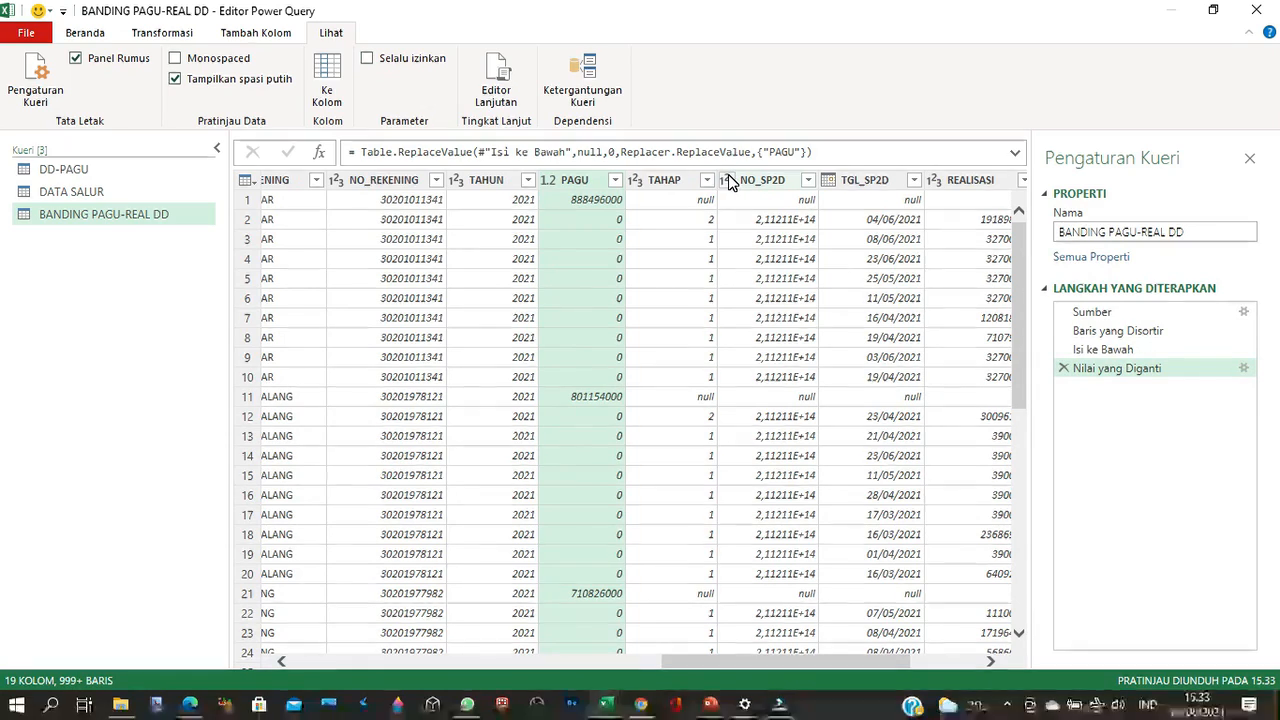
right_click(678, 182)
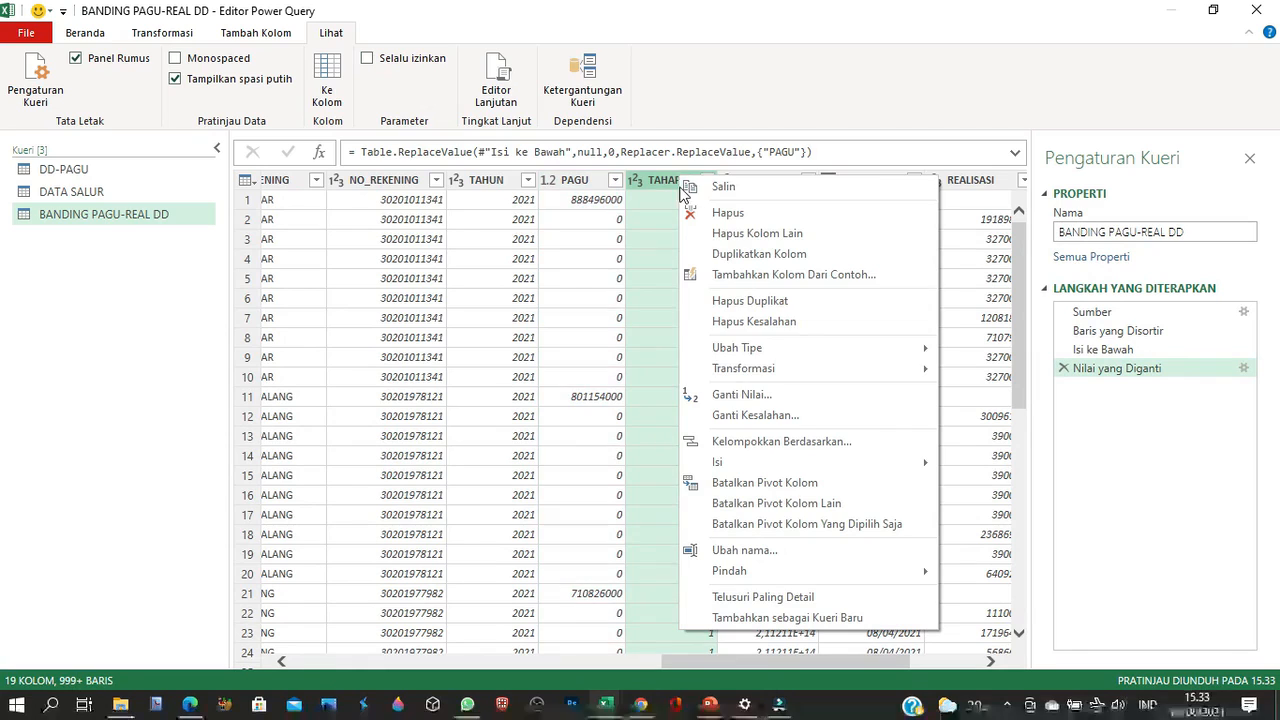
click(745, 396)
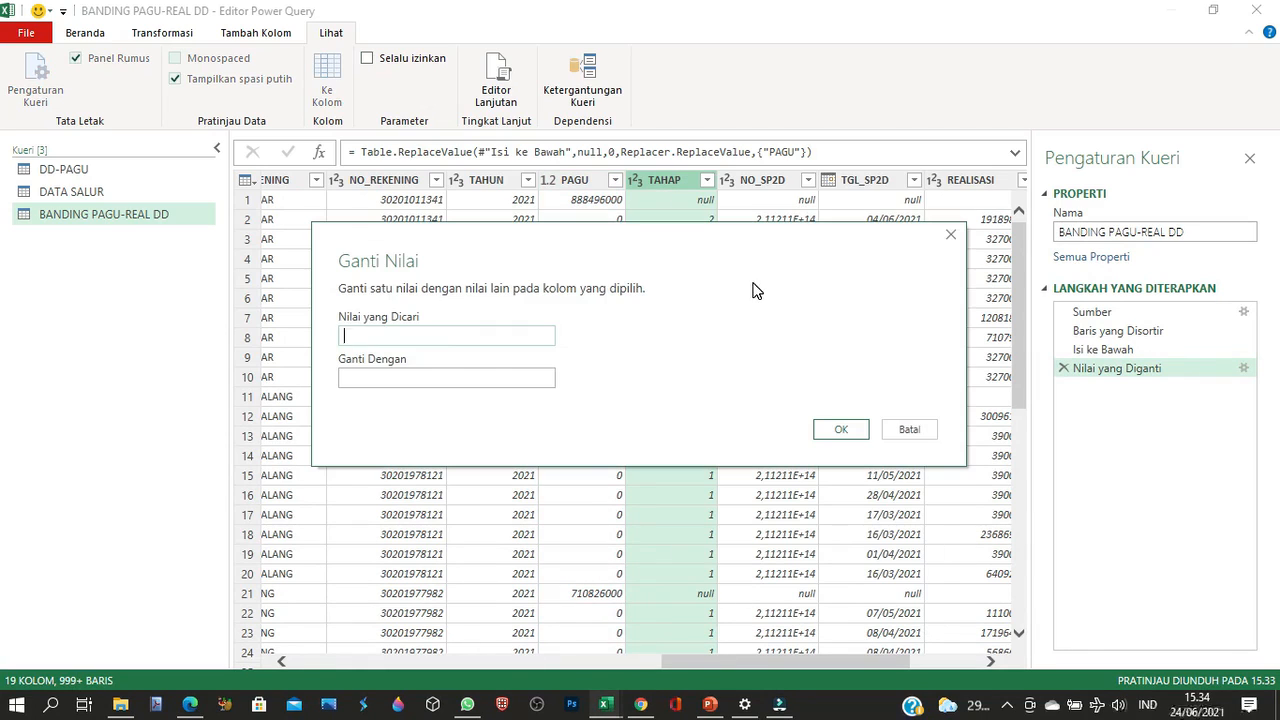
text(null)
click(416, 377)
text(0)
click(838, 432)
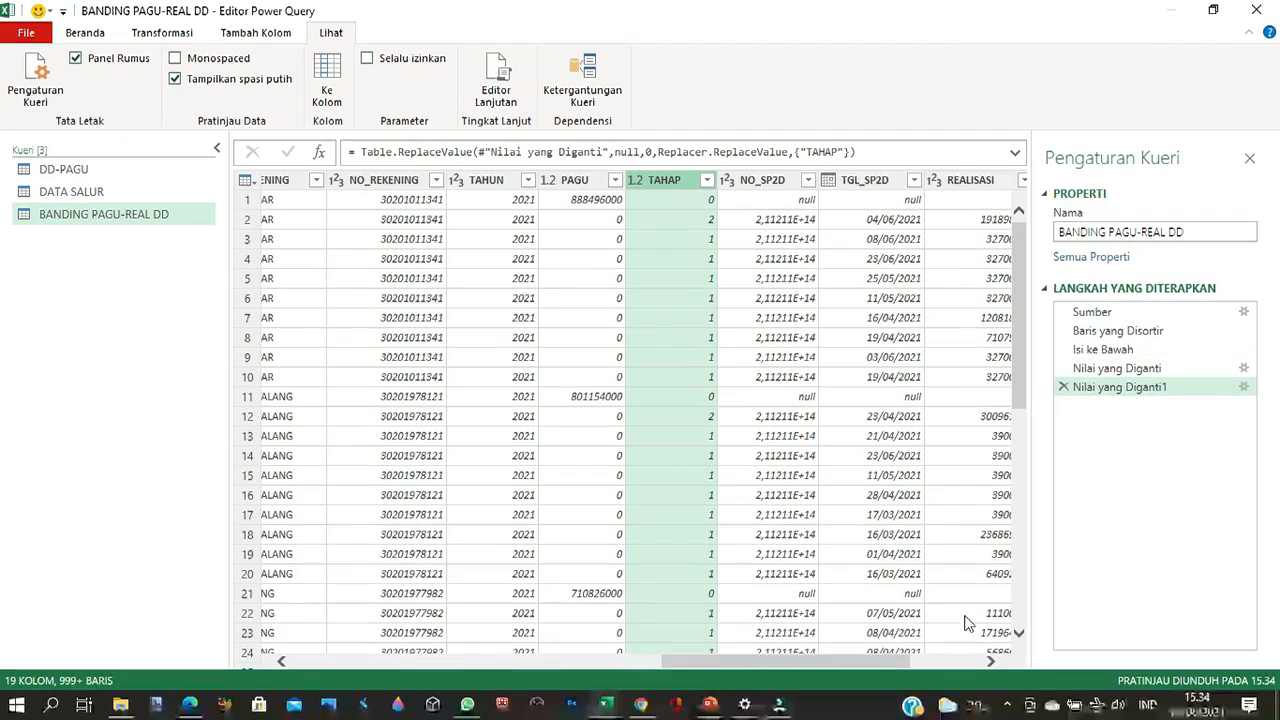
Replace the null values in the REALISASI column with 0
click(994, 657)
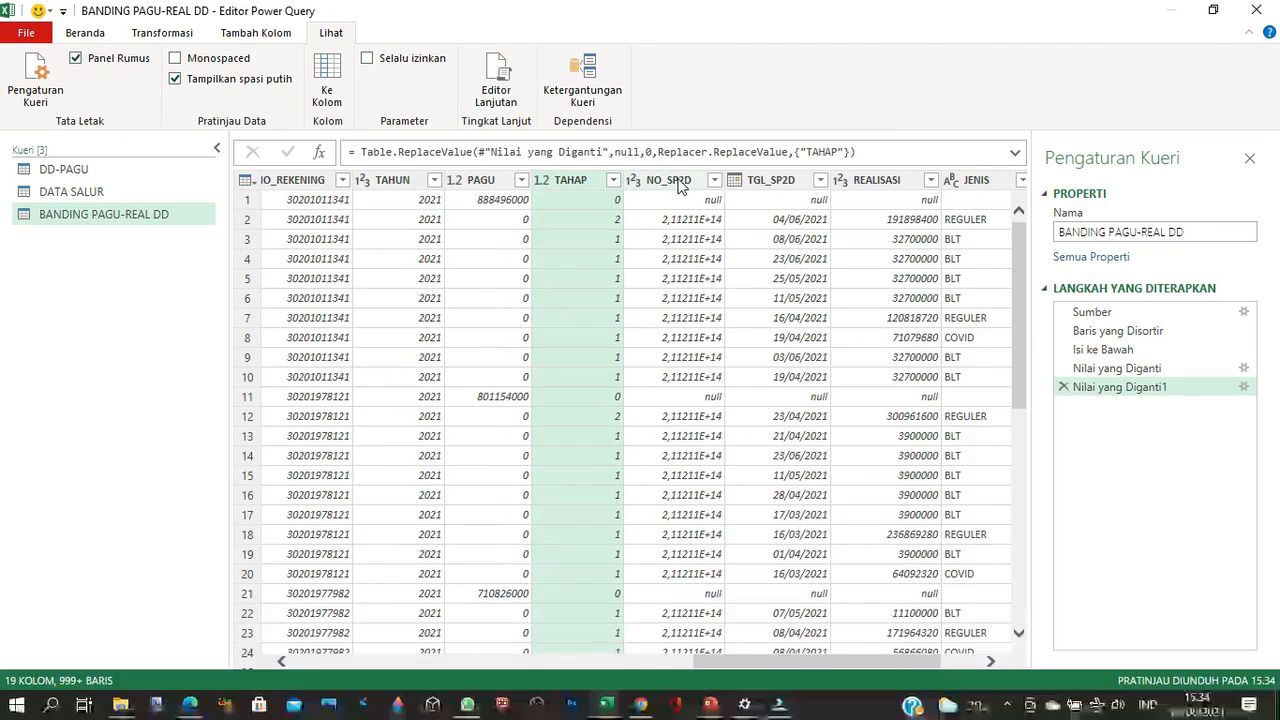
right_click(897, 184)
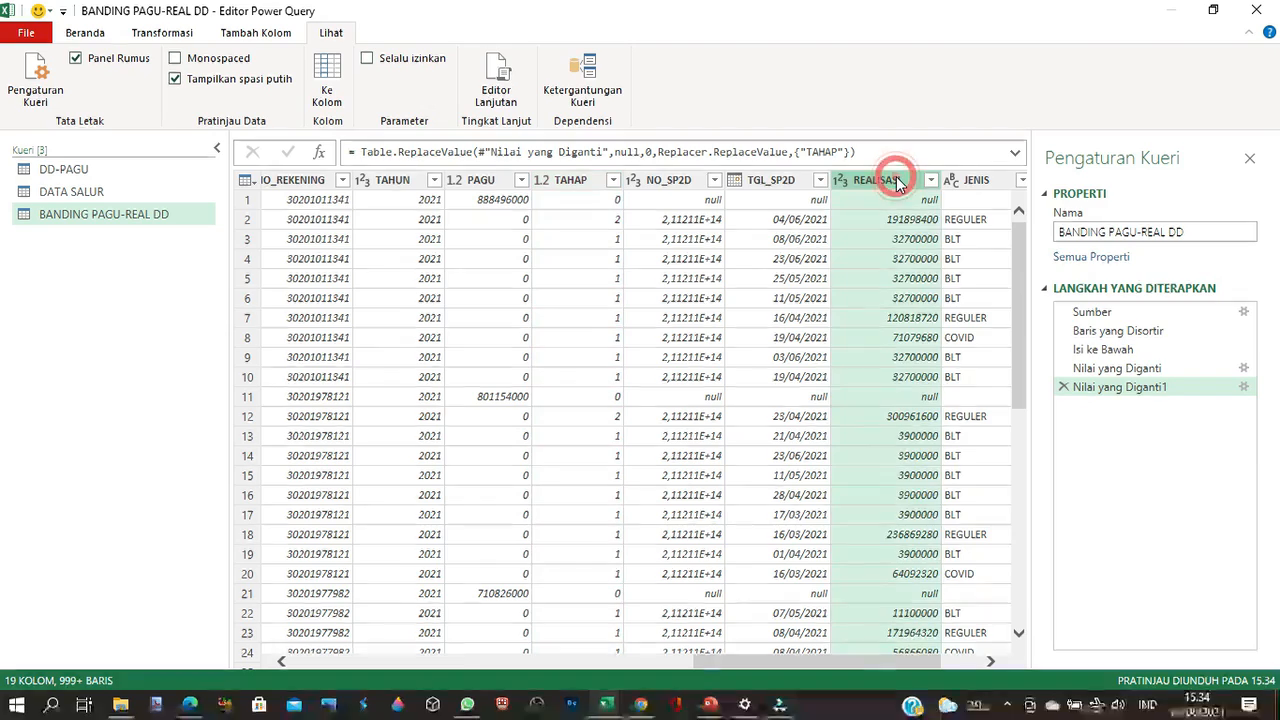
click(972, 400)
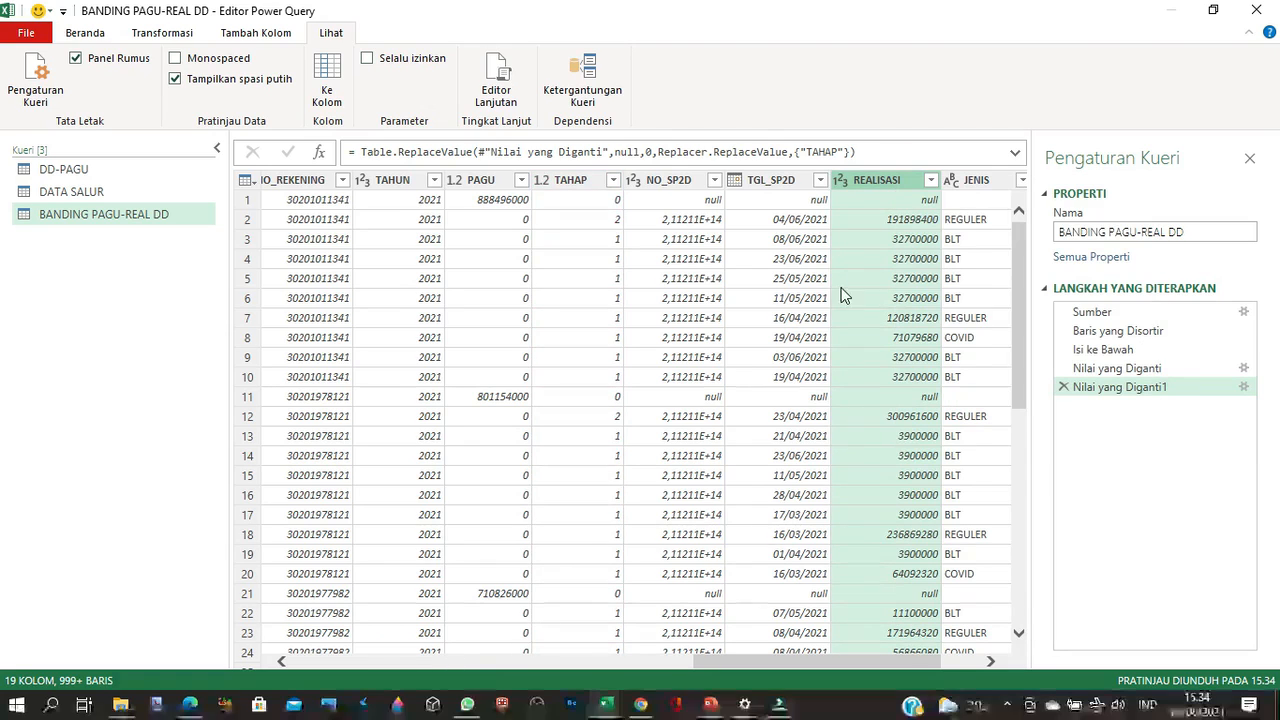
text(null)
click(486, 380)
text(0)
click(845, 430)
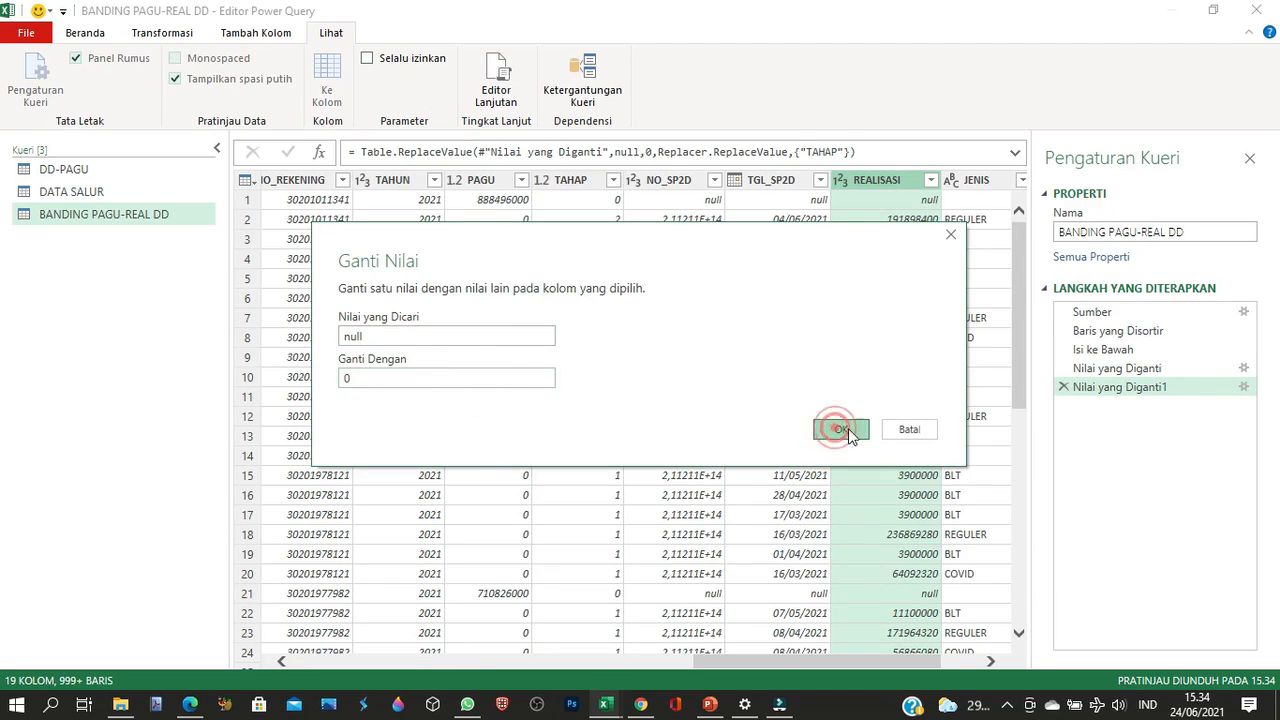
Replace the null values in the JENIS column with _PAGU_
click(990, 662)
click(990, 662)
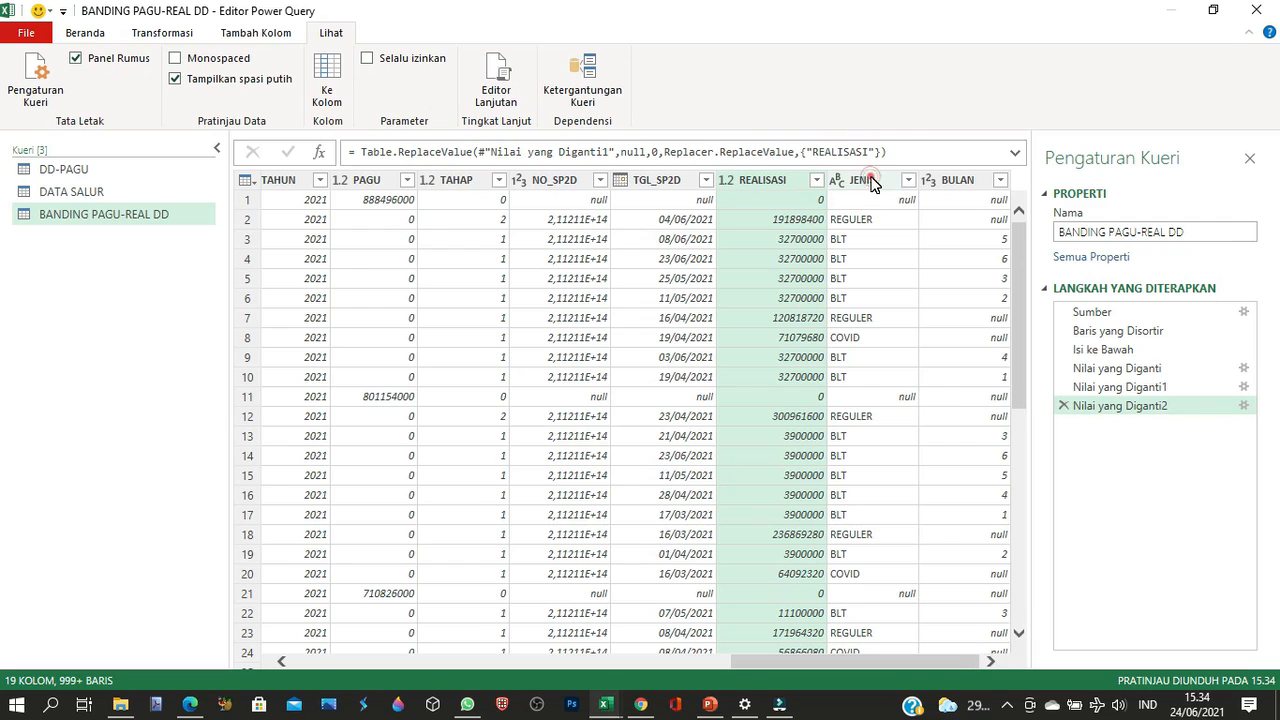
click(872, 182)
right_click(872, 182)
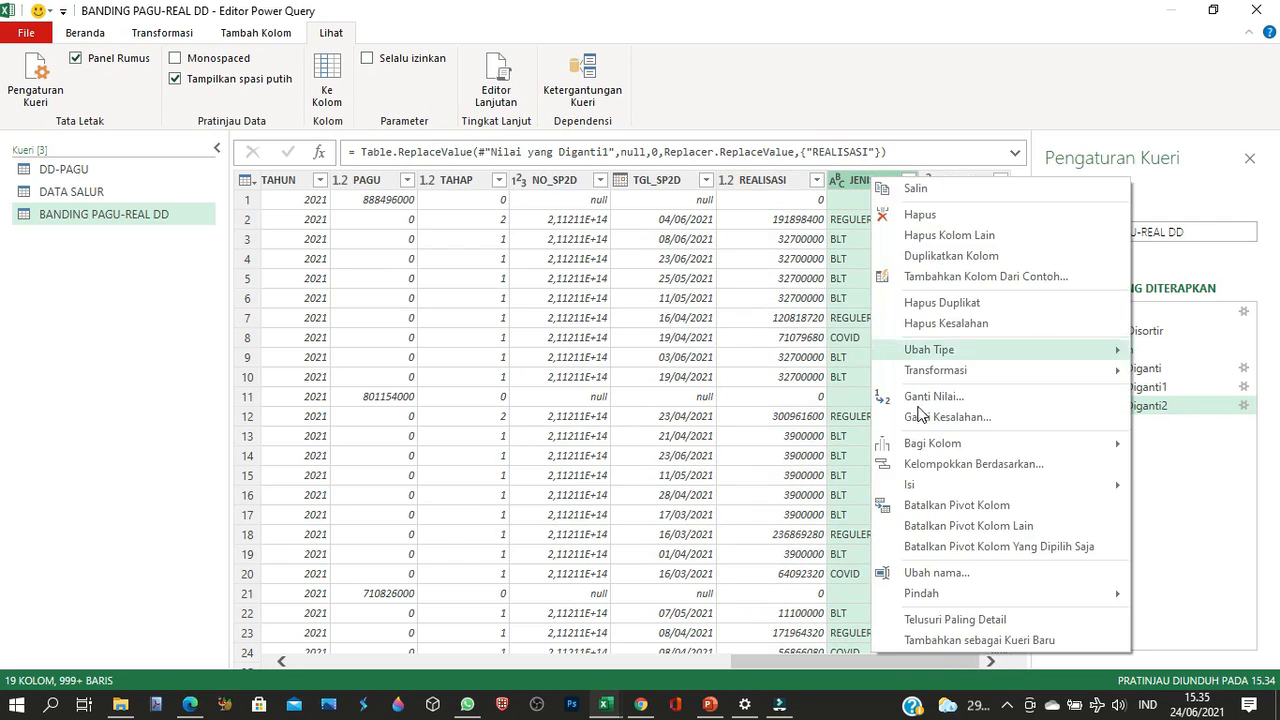
click(945, 402)
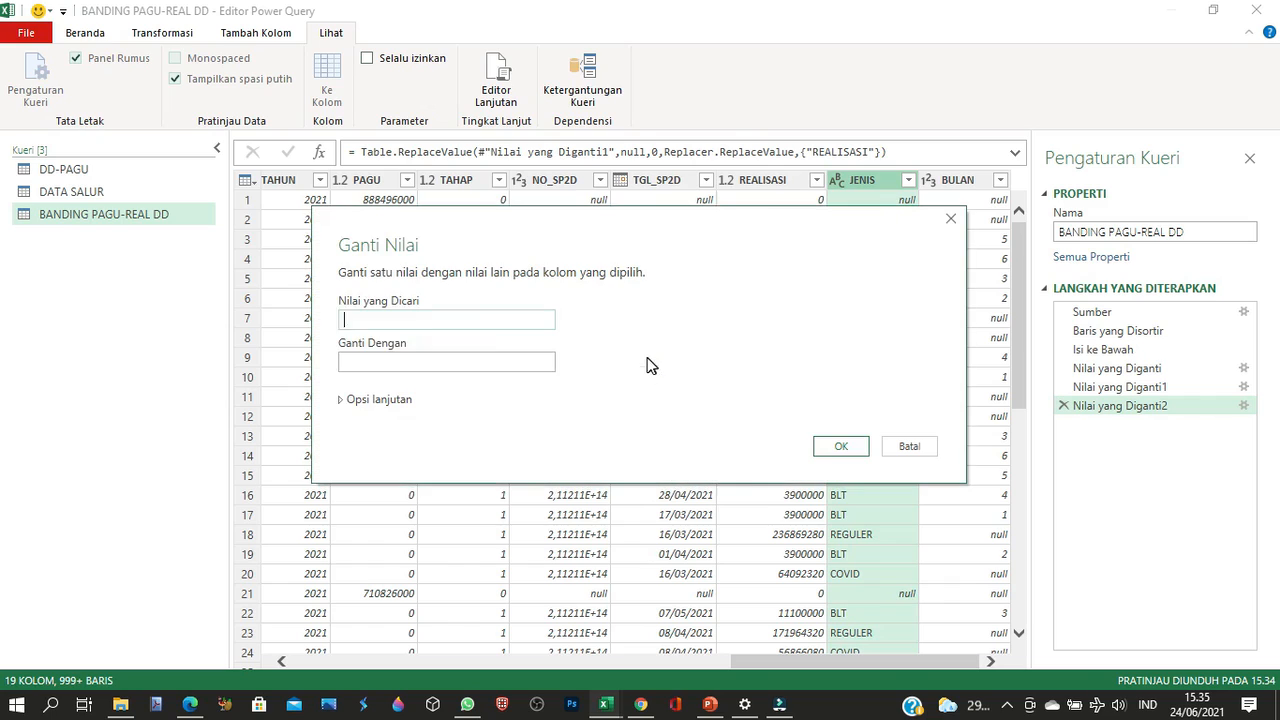
text(null)
click(436, 364)
text(_pag)
text(PA)
text(GU)
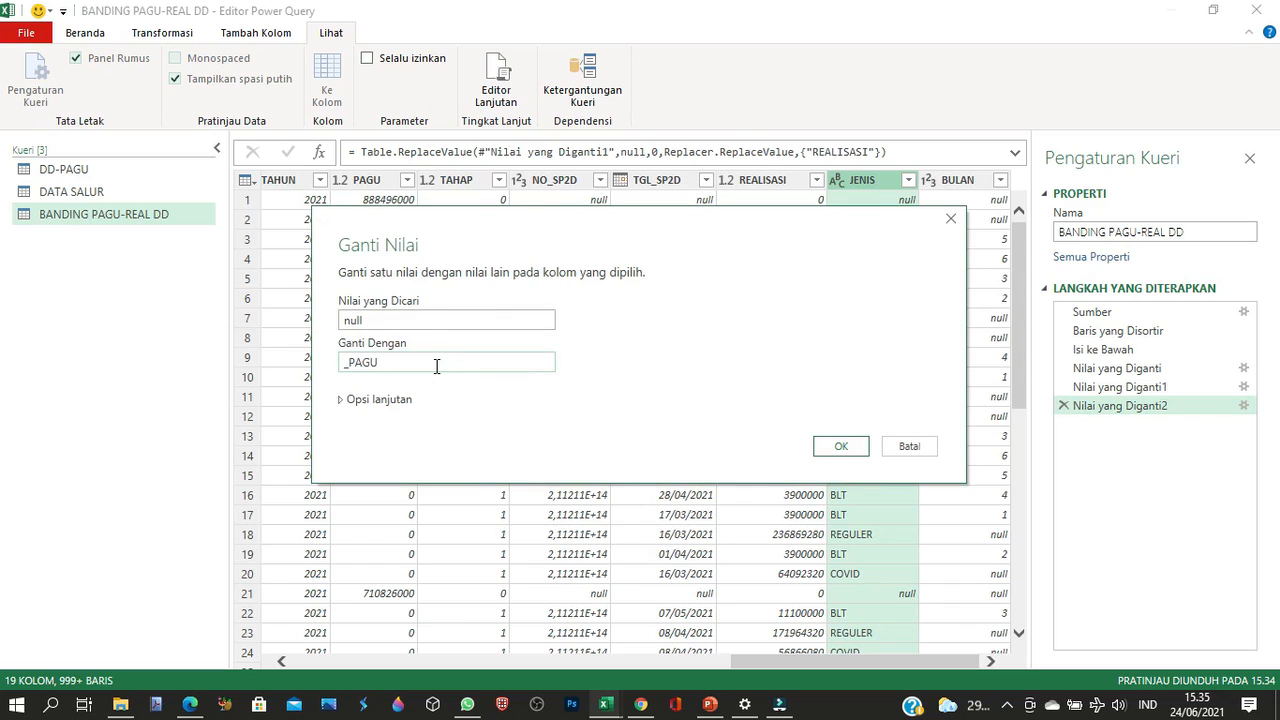
text(_)
click(841, 446)
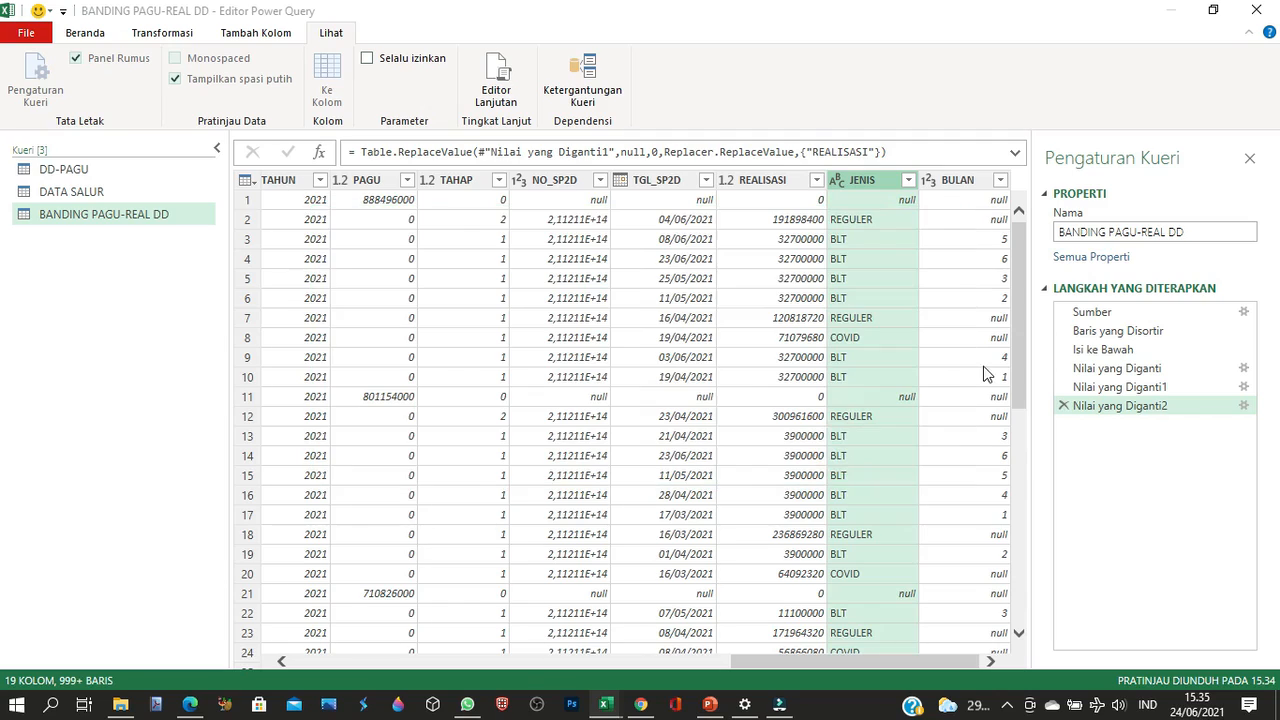
Pivot the JENIS column into separate columns, using REALISASI as the values column
click(990, 661)
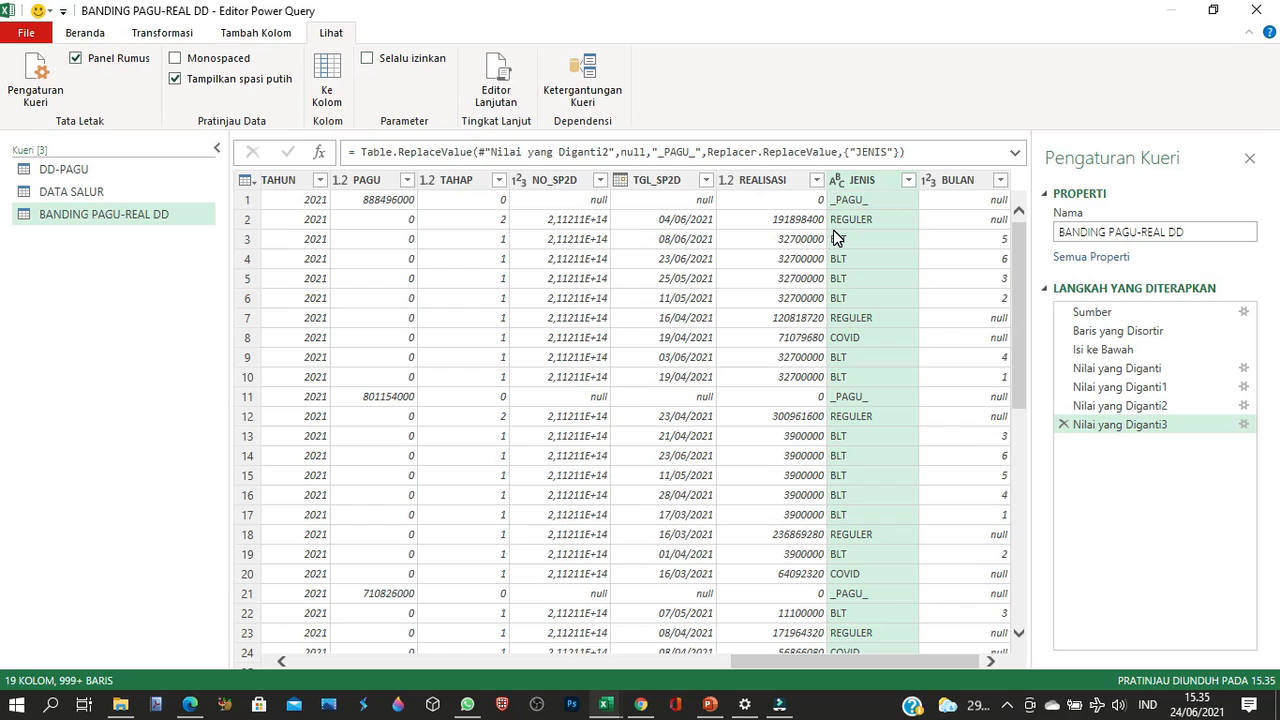
right_click(852, 182)
click(893, 46)
click(875, 180)
click(106, 36)
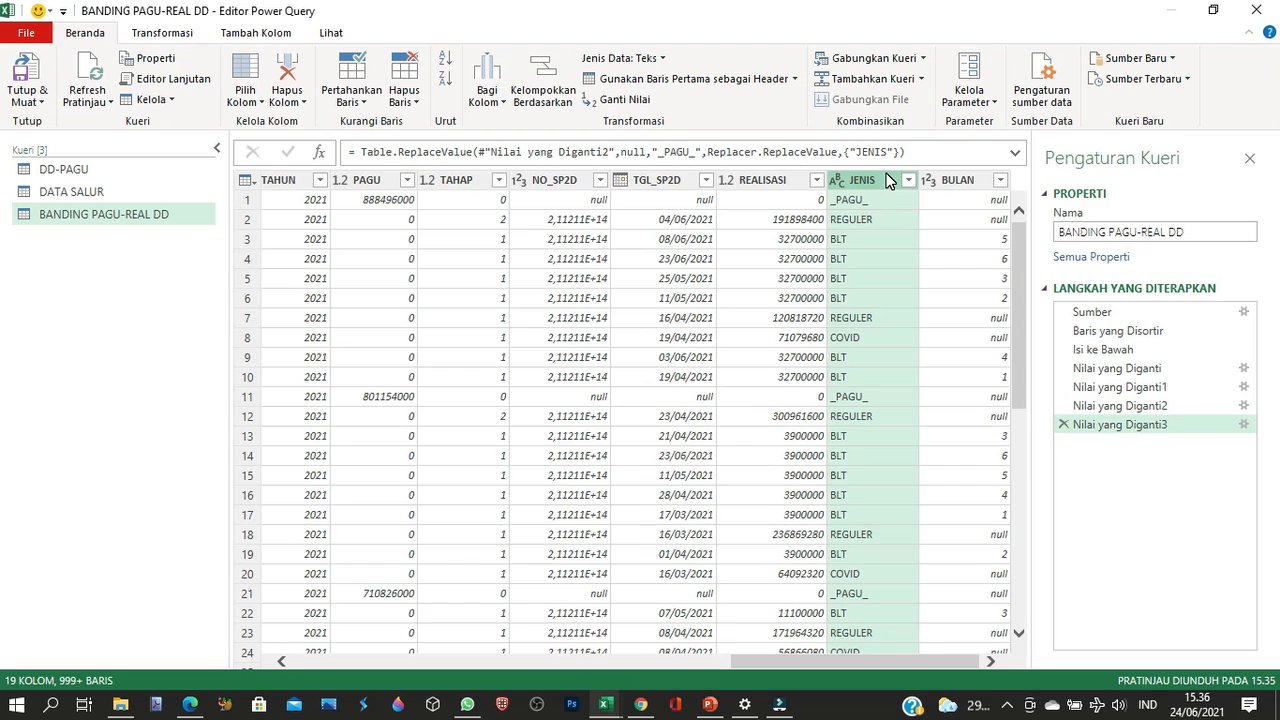
click(175, 36)
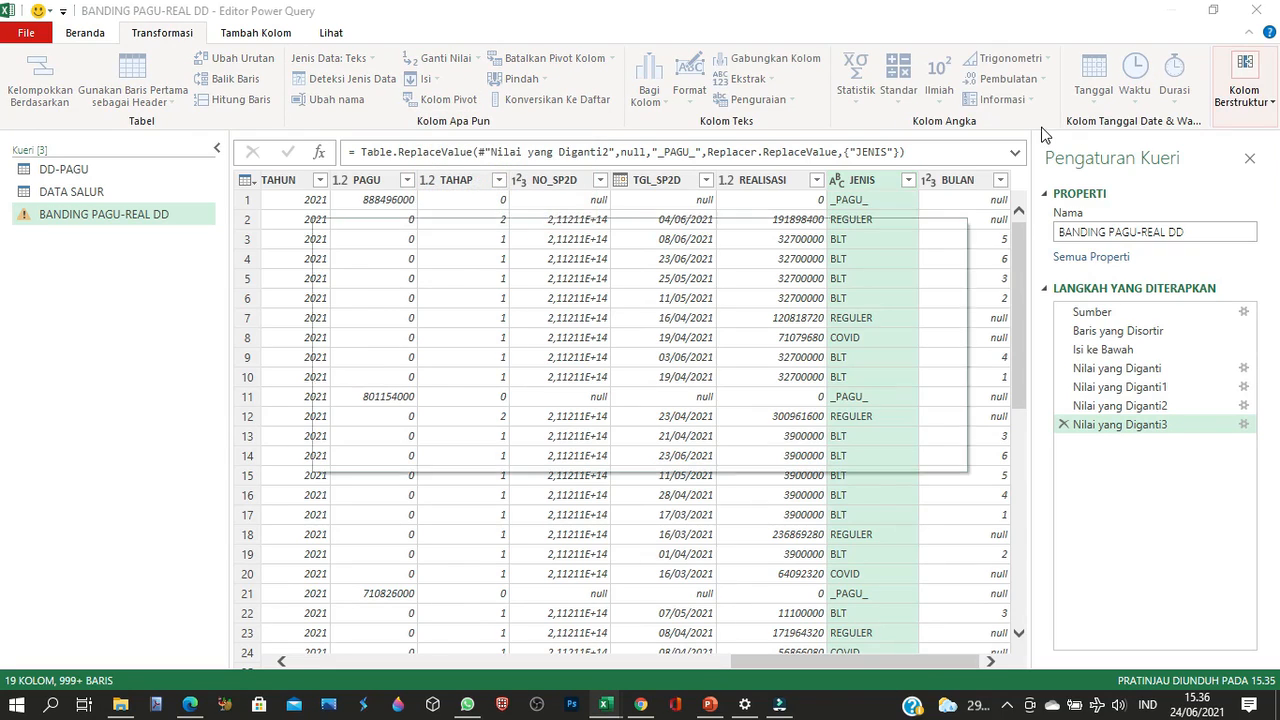
click(434, 334)
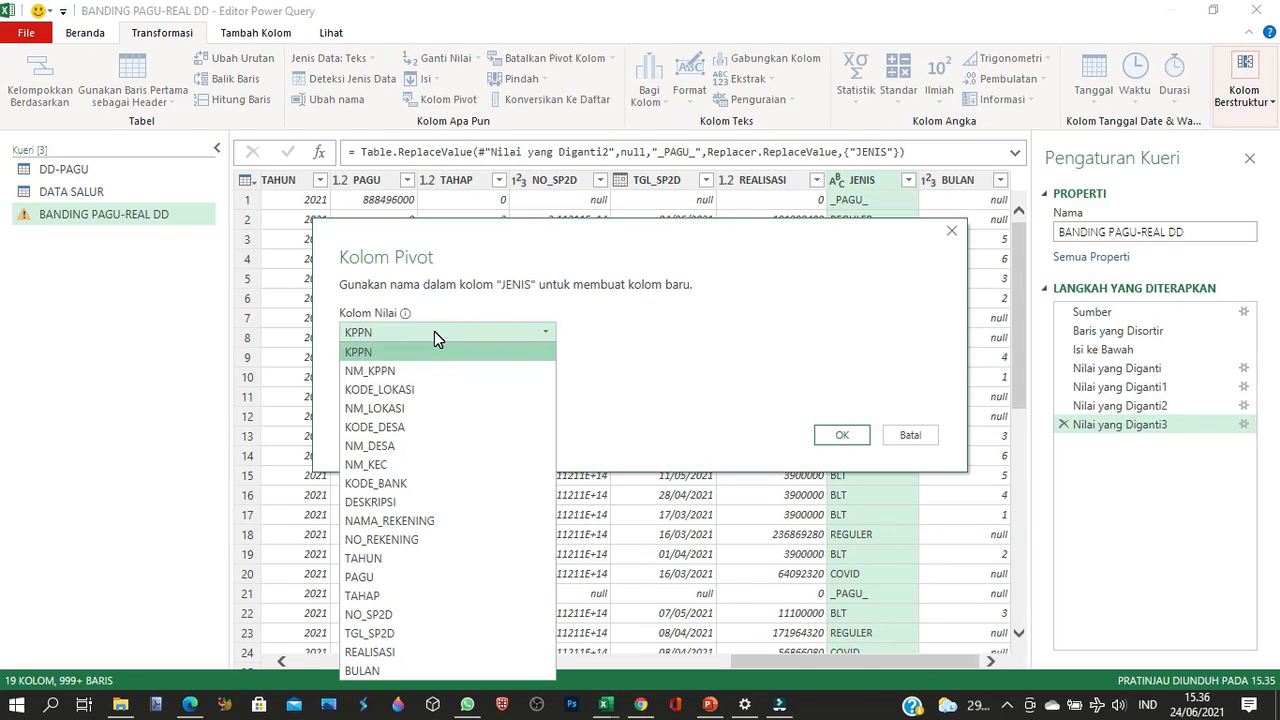
drag(746, 227, 757, 157)
click(540, 257)
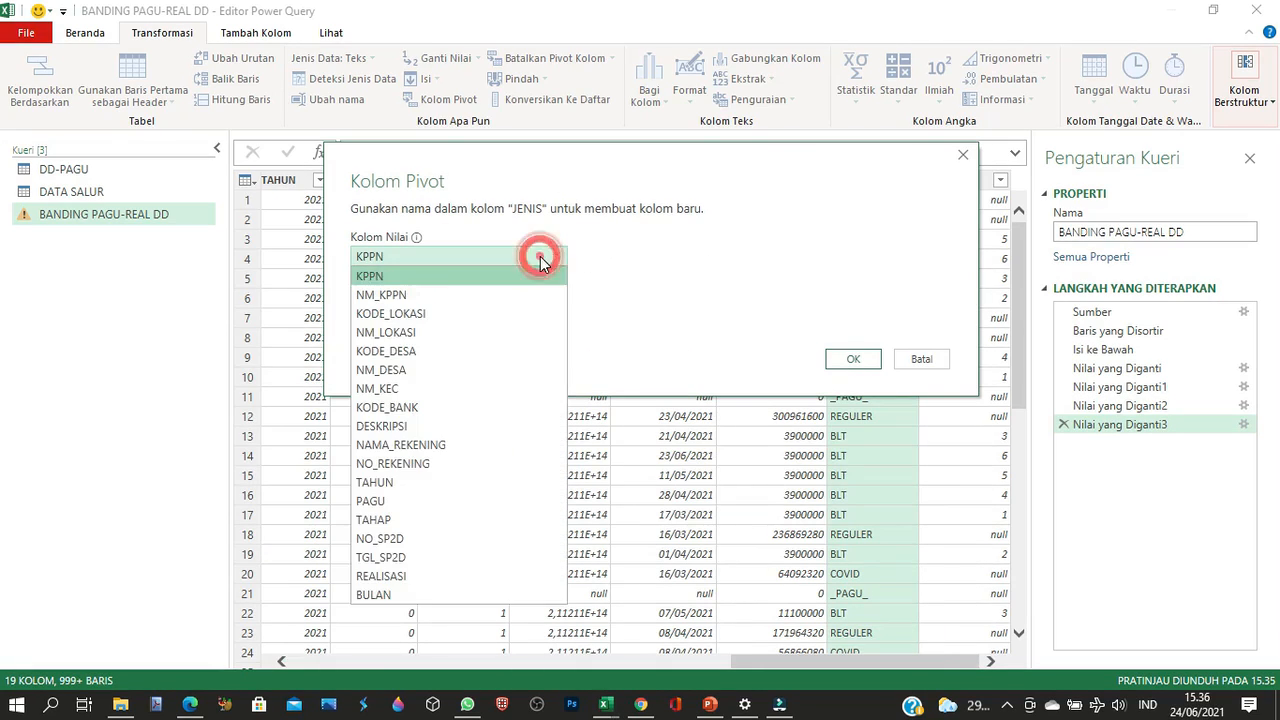
click(392, 576)
click(850, 360)
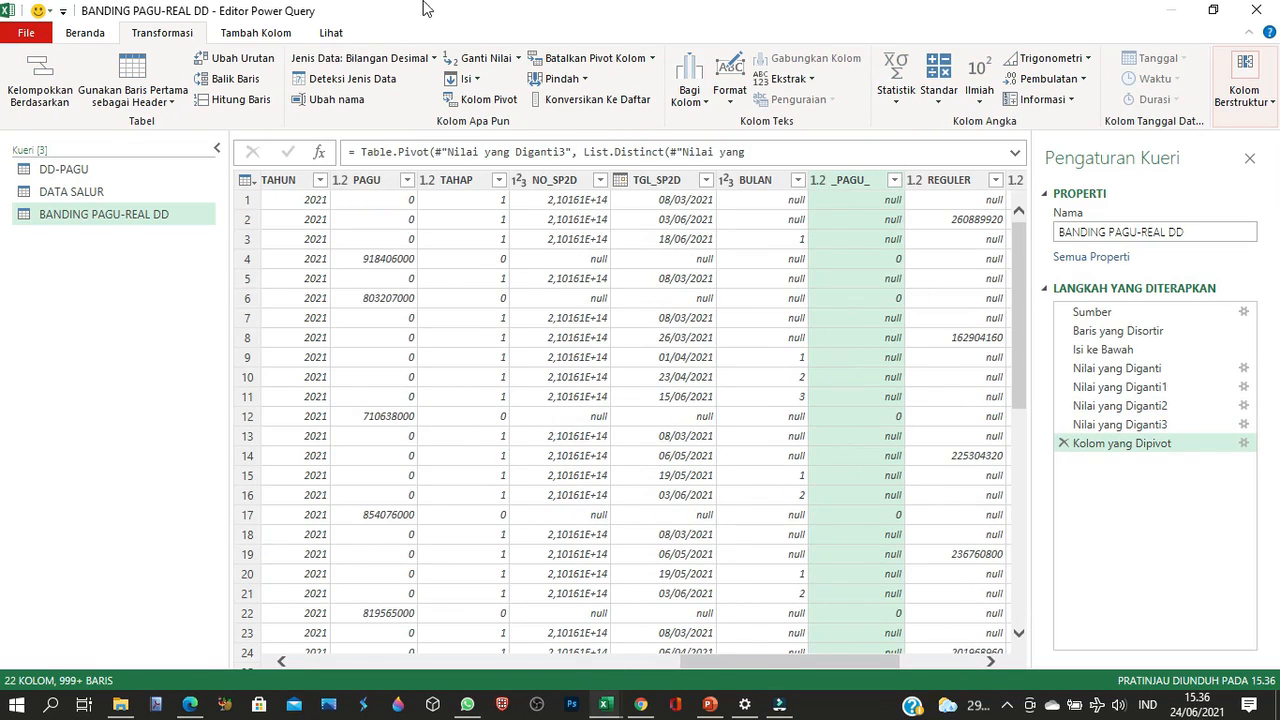
Close the query editor and load the queries to the workbook as connections only
click(88, 33)
click(27, 97)
click(31, 148)
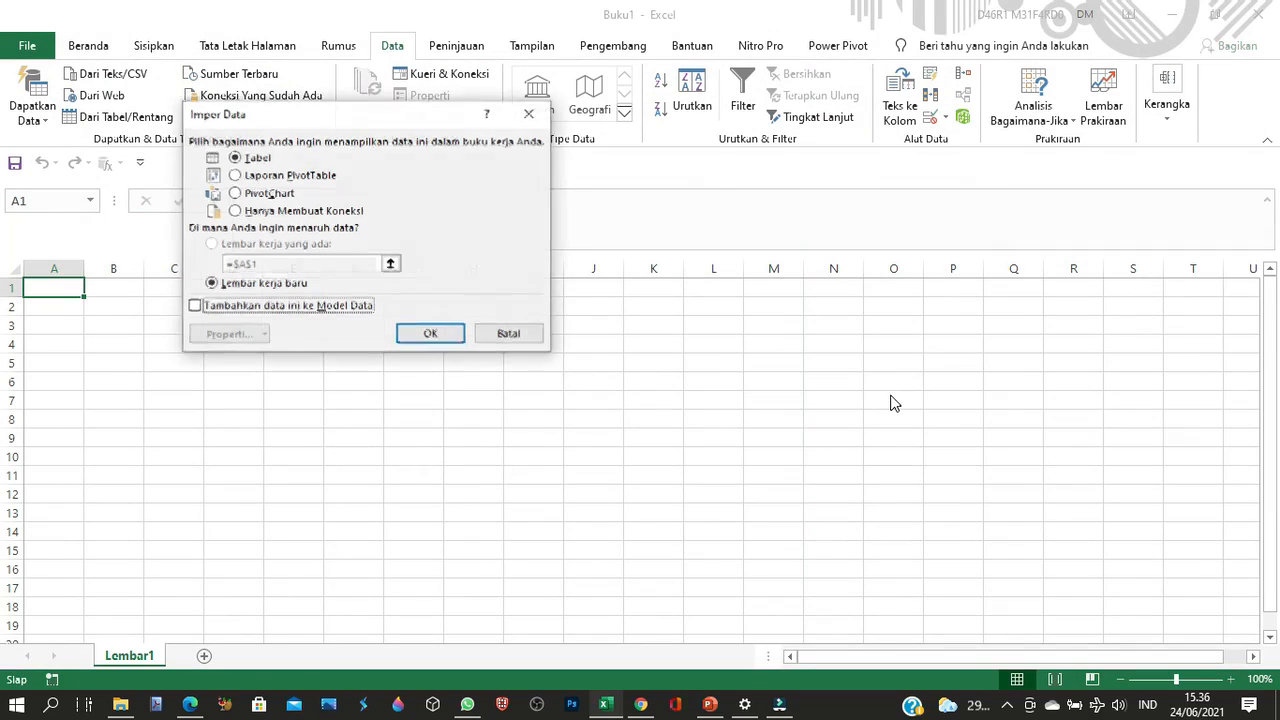
click(335, 212)
click(430, 335)
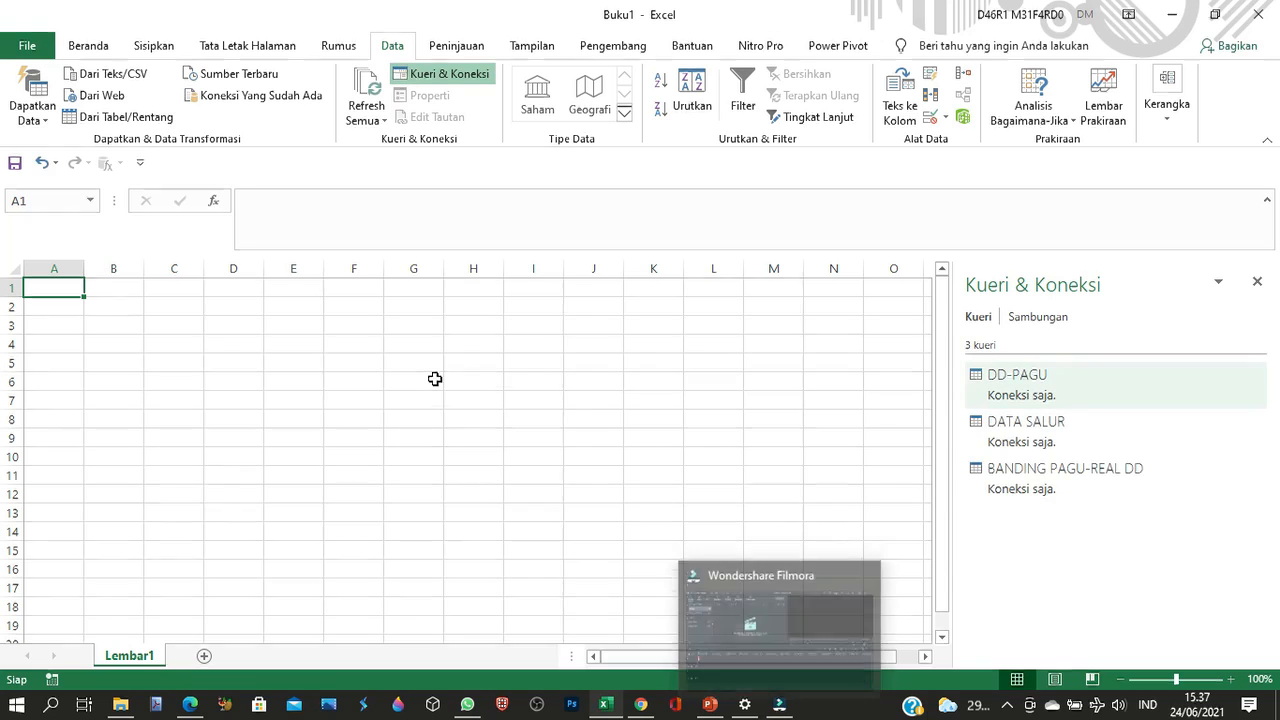
Load the BANDING PAGU-REAL DD query as a PivotTable report on the existing worksheet at cell A1
right_click(1043, 478)
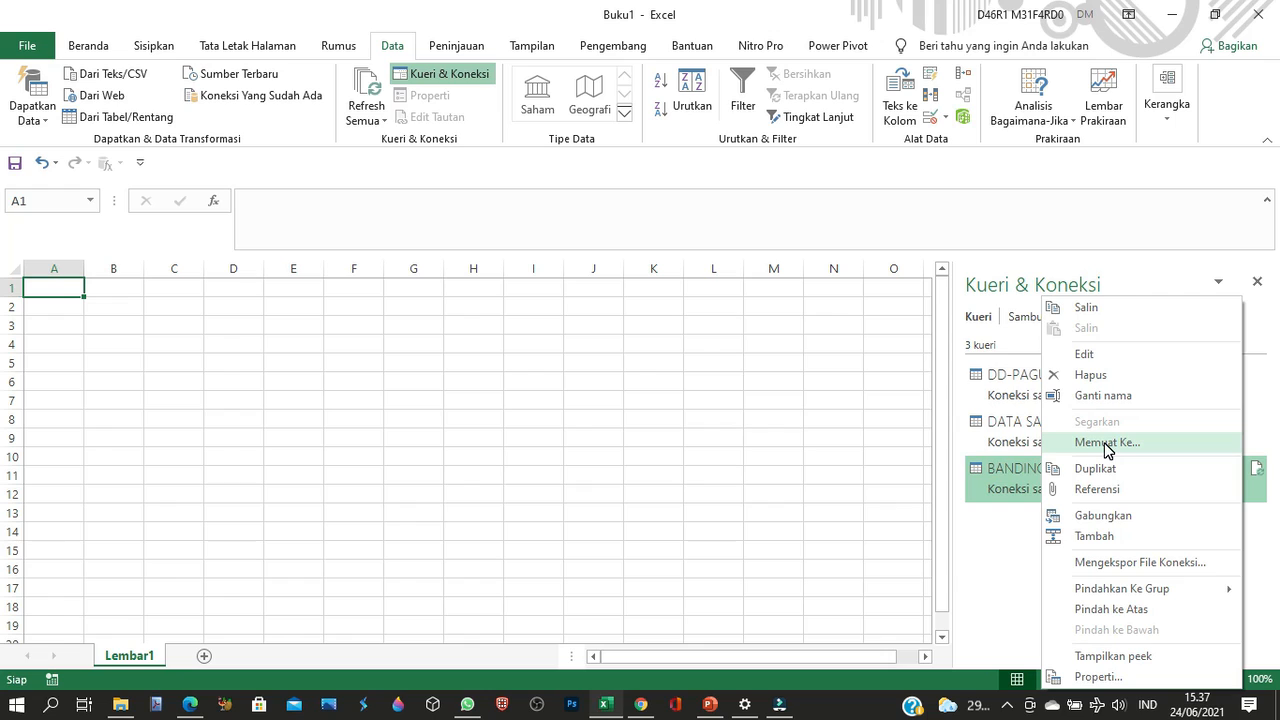
click(1108, 443)
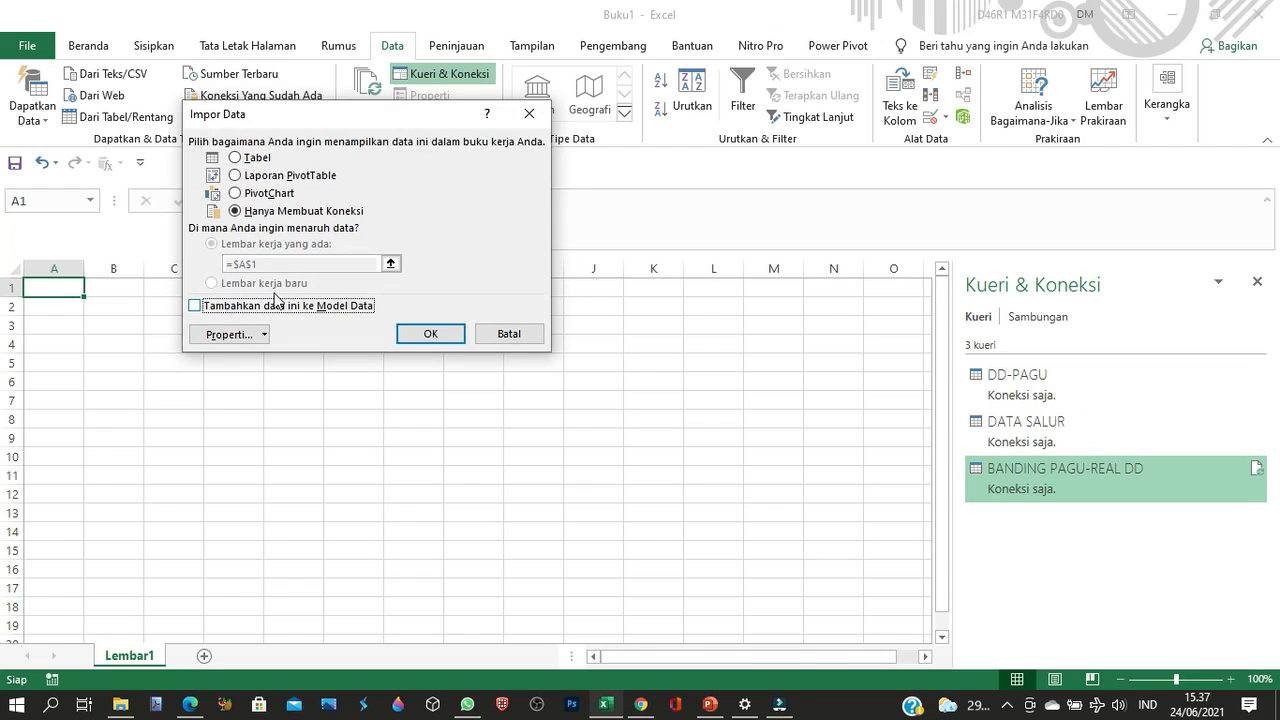
click(290, 180)
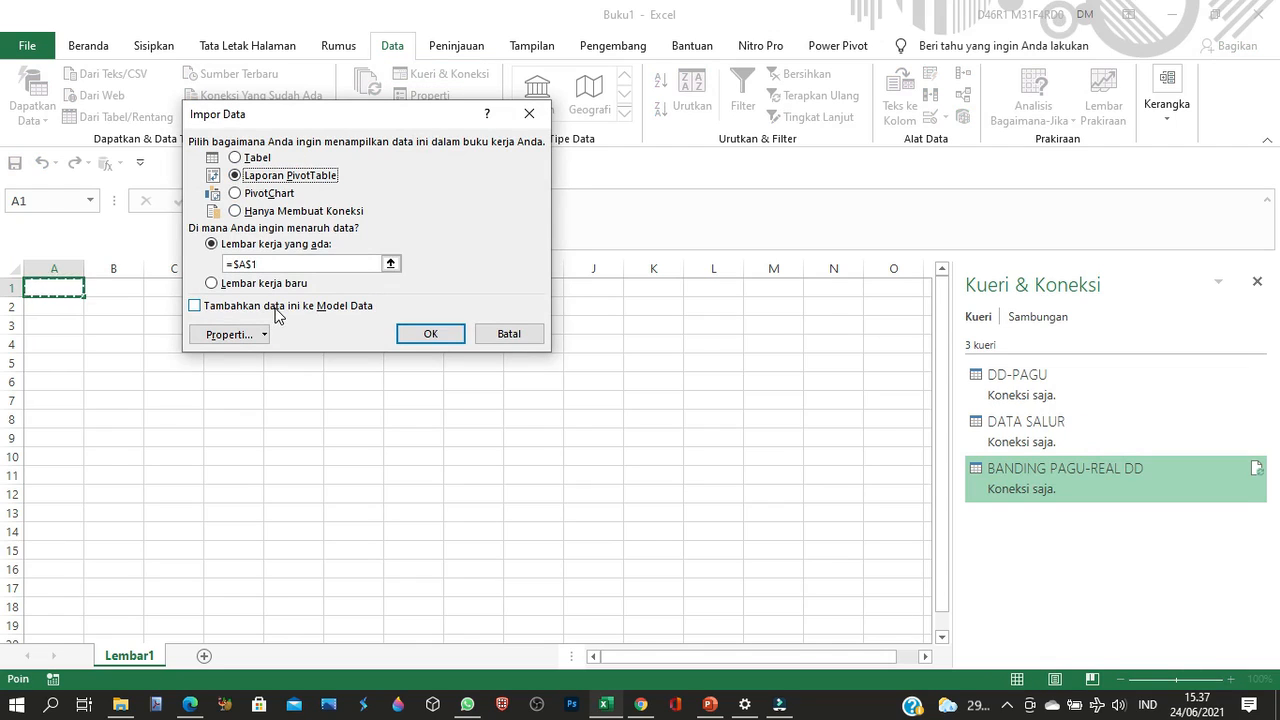
click(432, 338)
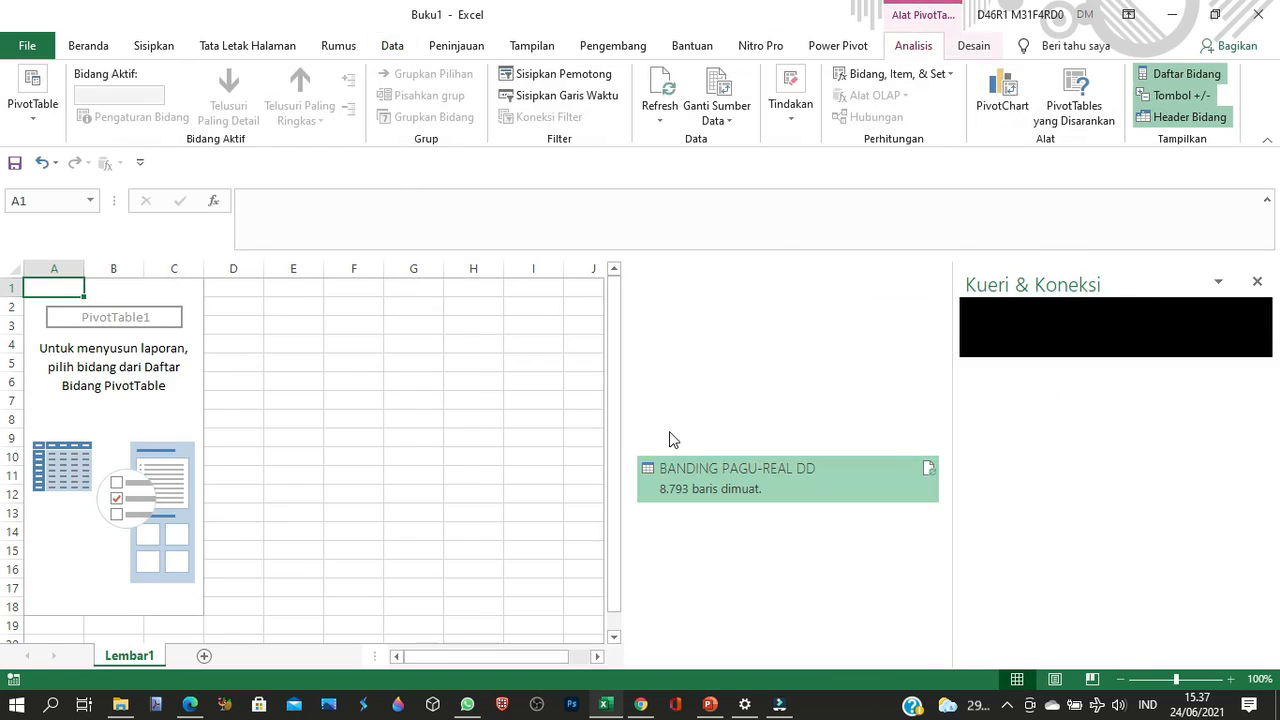
click(891, 283)
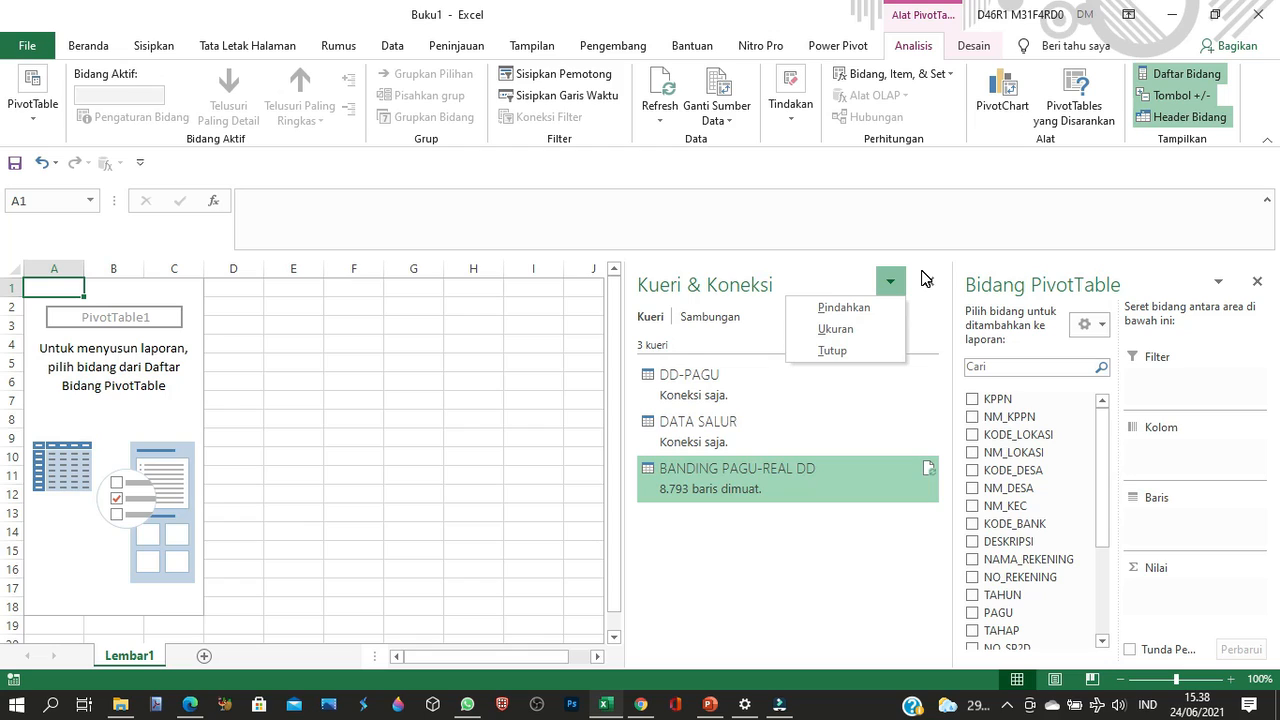
click(923, 280)
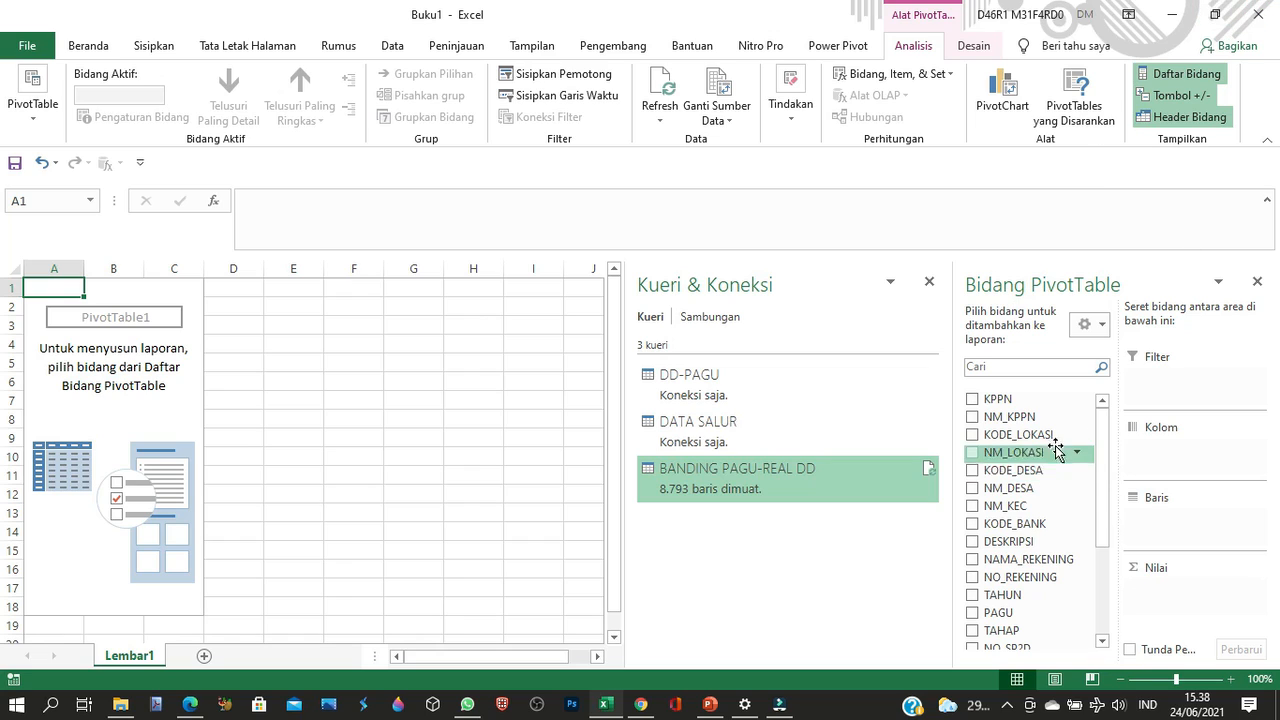
Add NM_LOKASI and NM_KEC as row fields of the PivotTable and fit column A to its contents
drag(1045, 455, 1203, 531)
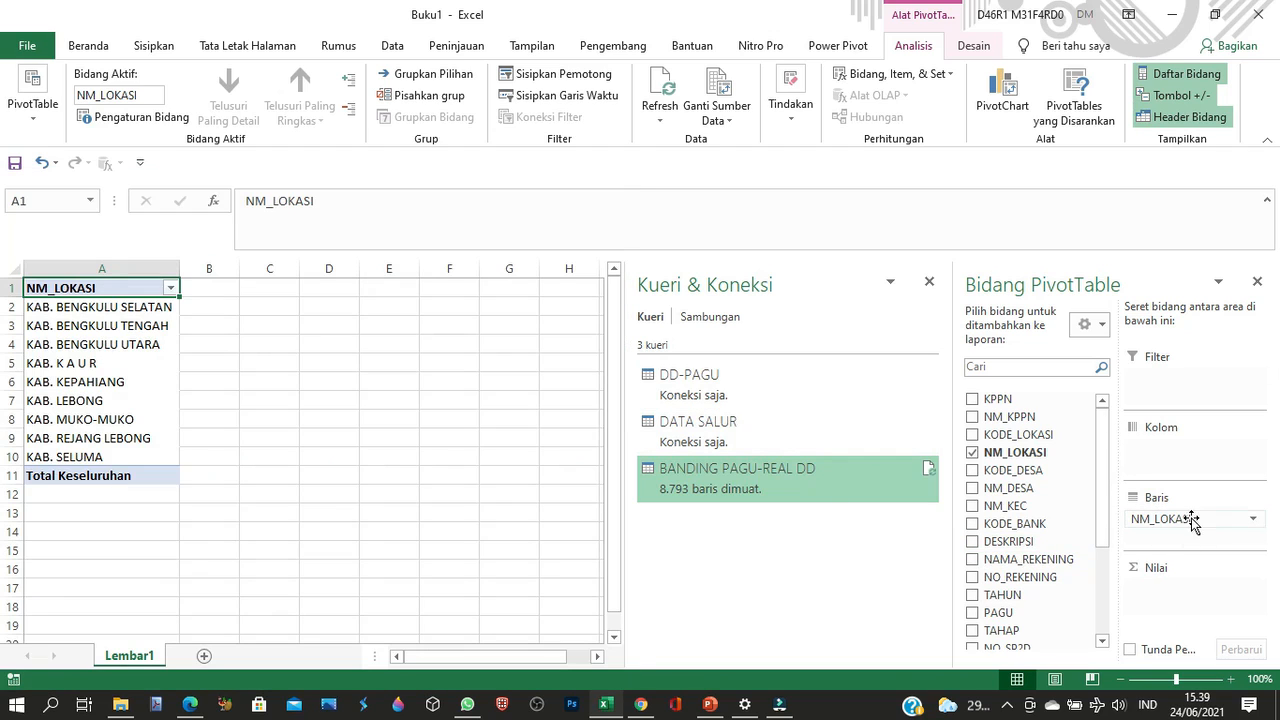
drag(1012, 500, 1125, 533)
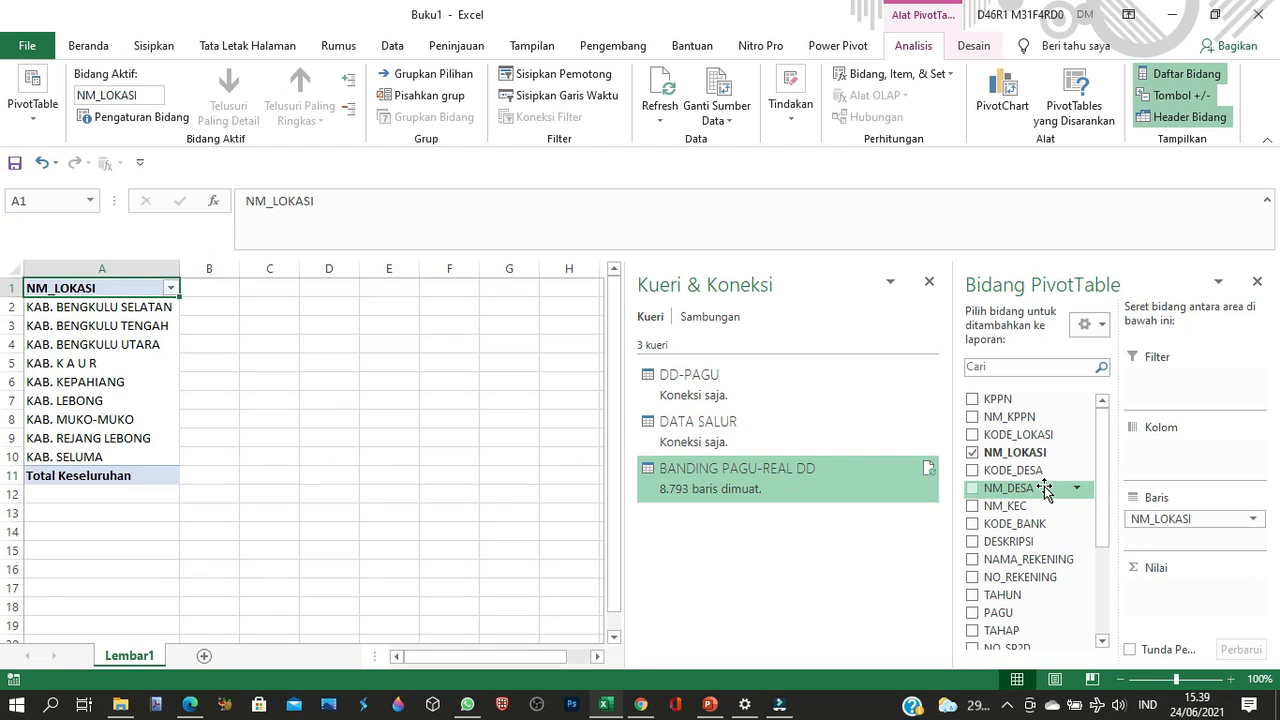
drag(1040, 505, 1170, 545)
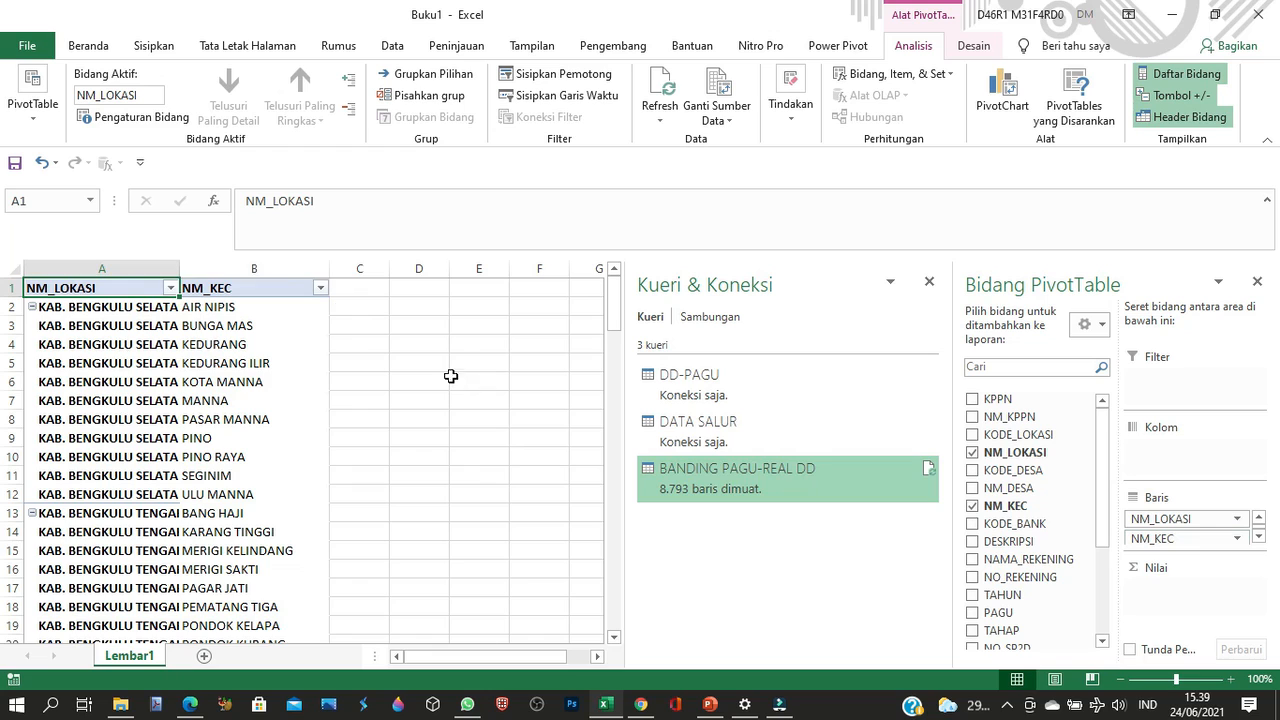
double_click(180, 268)
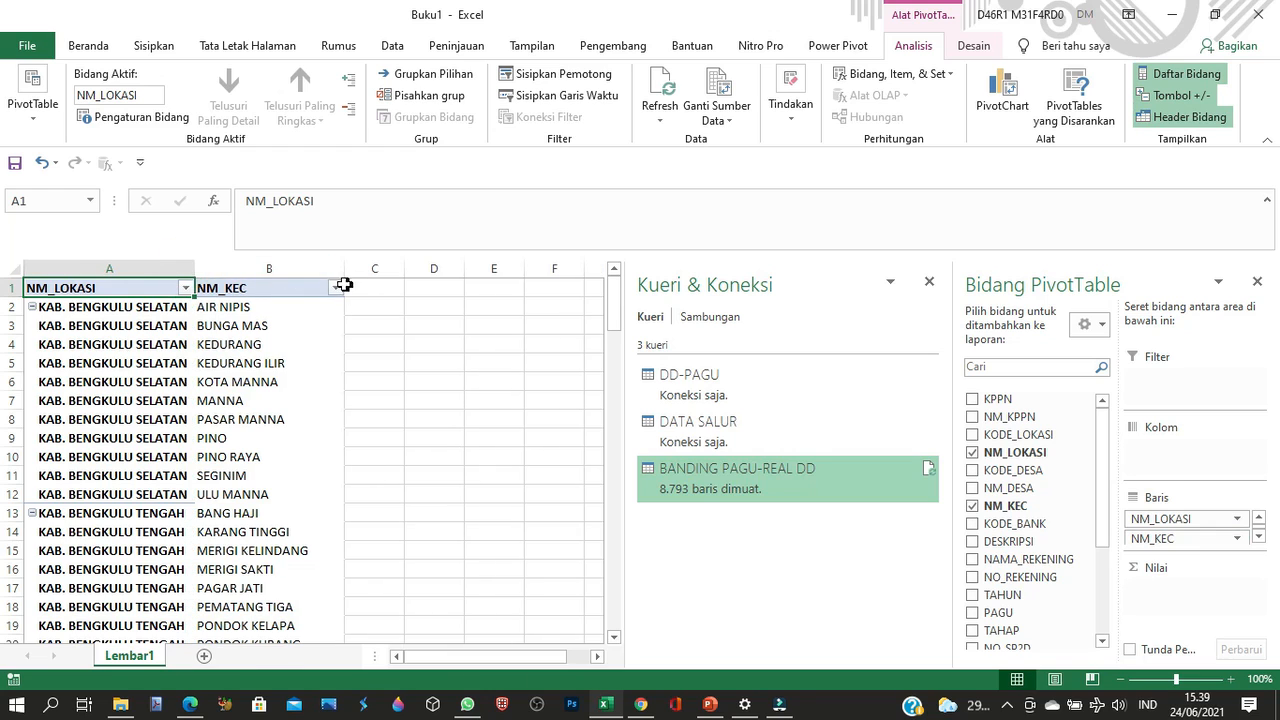
click(336, 288)
scroll(325, 493, down, 15)
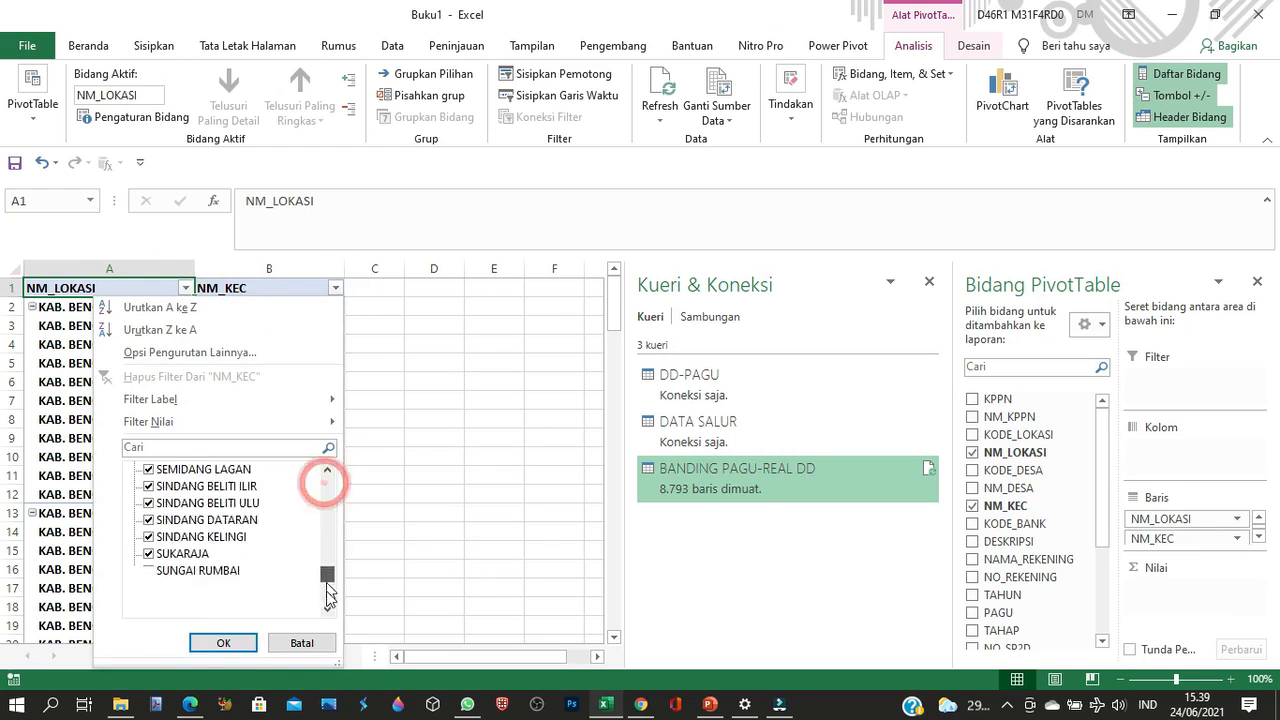
click(223, 643)
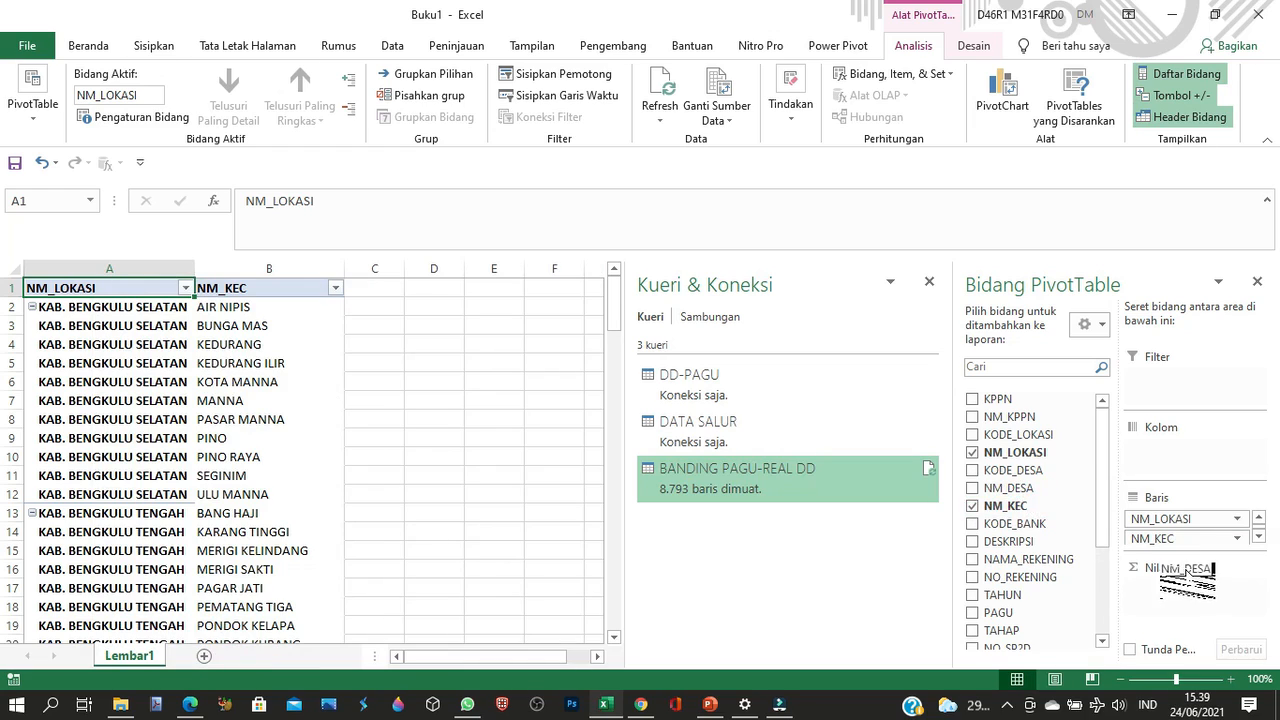
Add KODE_DESA and NM_DESA as row fields after NM_KEC and sort KODE_DESA in ascending order
drag(1020, 476, 1197, 549)
drag(1014, 474, 1192, 546)
drag(1008, 489, 1188, 546)
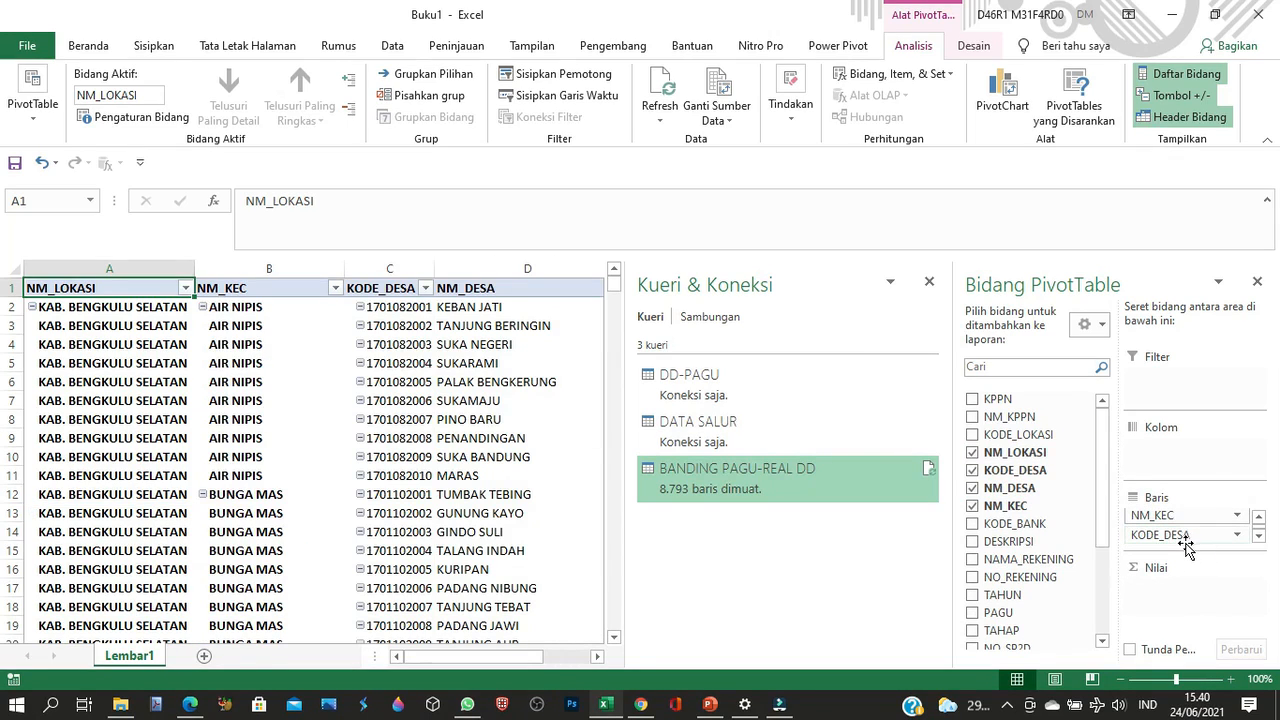
click(424, 289)
click(262, 306)
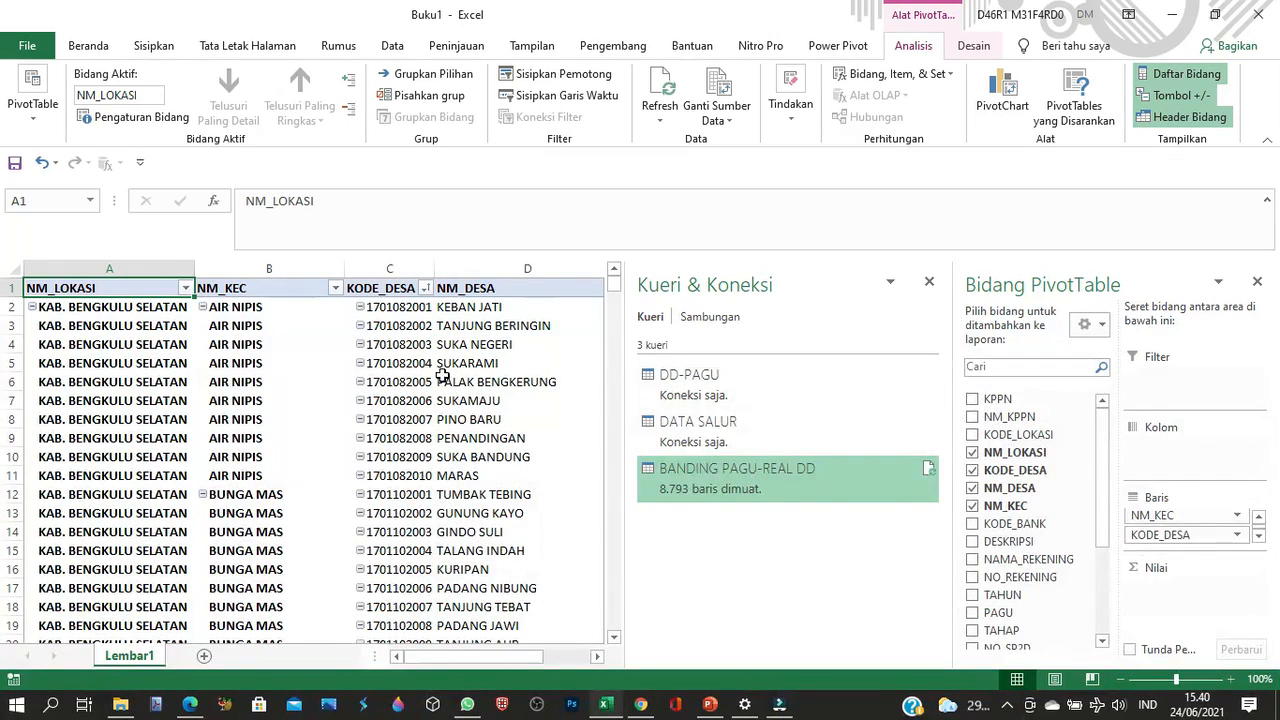
Add PAGU, REGULER, MANDIRI, BLT and COVID as summed value fields of the PivotTable and close the queries and connections list
drag(1004, 612, 1185, 598)
drag(530, 655, 583, 655)
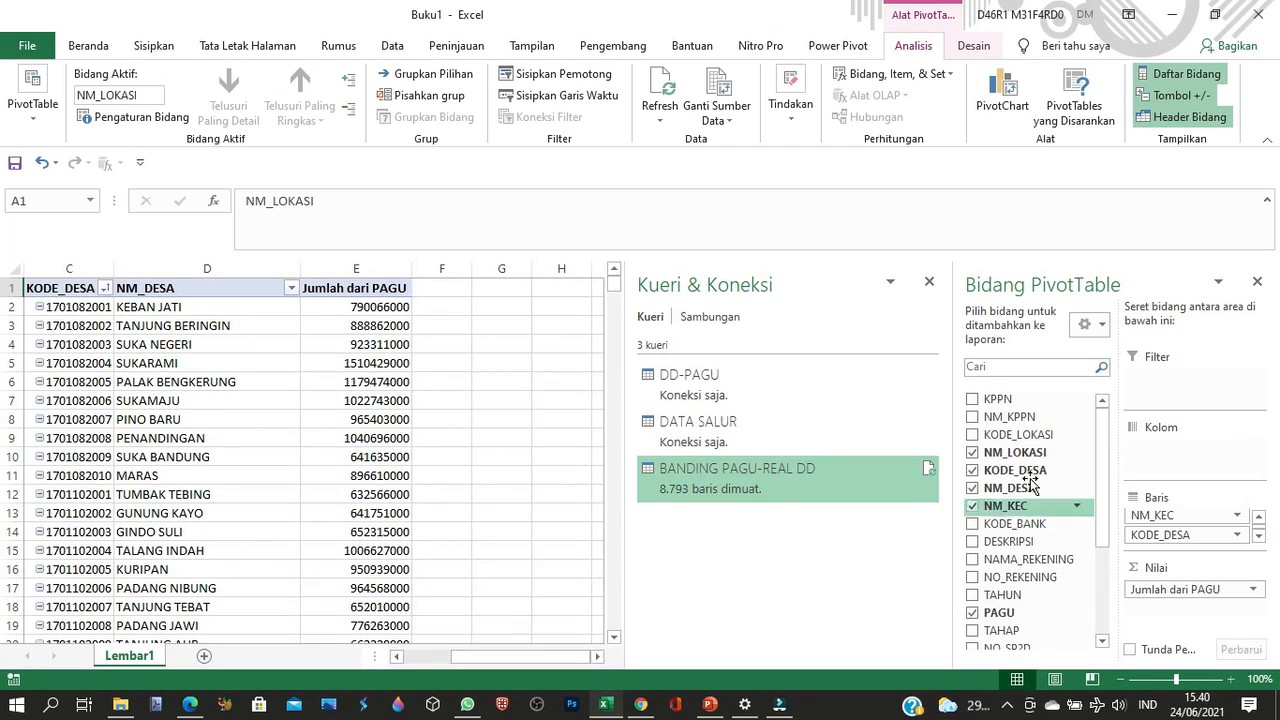
scroll(1070, 515, down, 2)
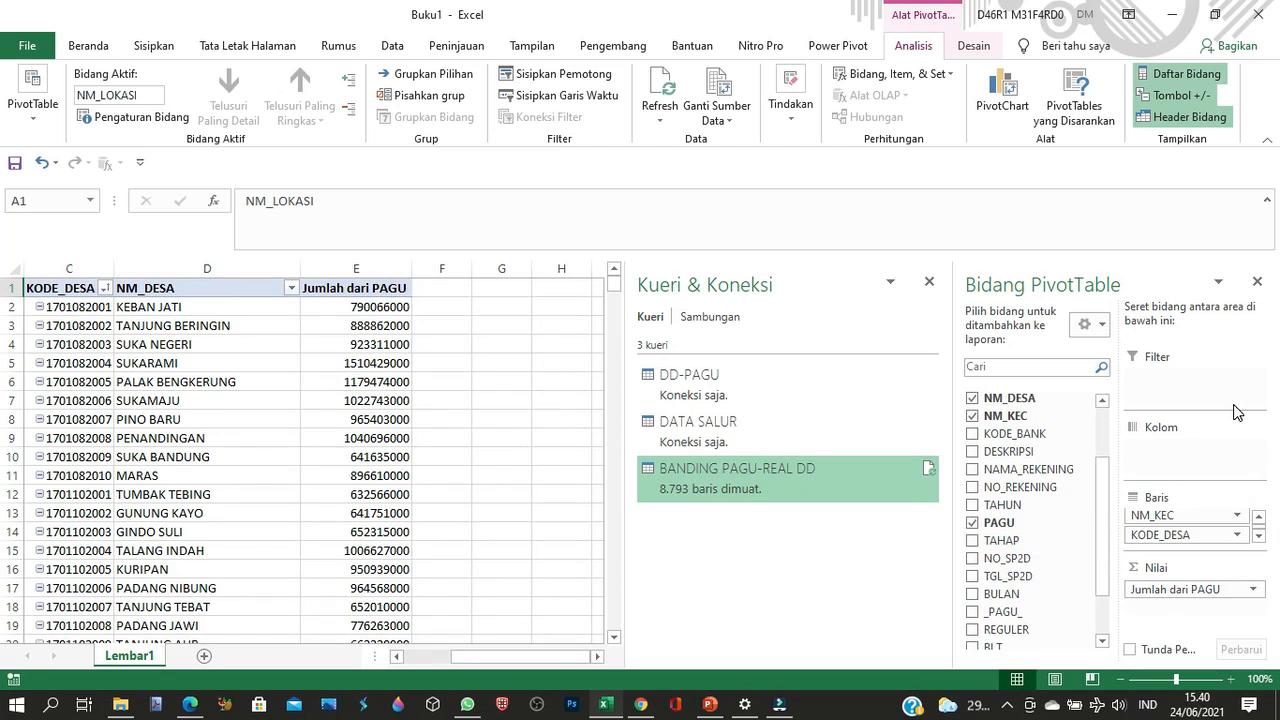
scroll(1035, 600, down, 2)
click(1045, 563)
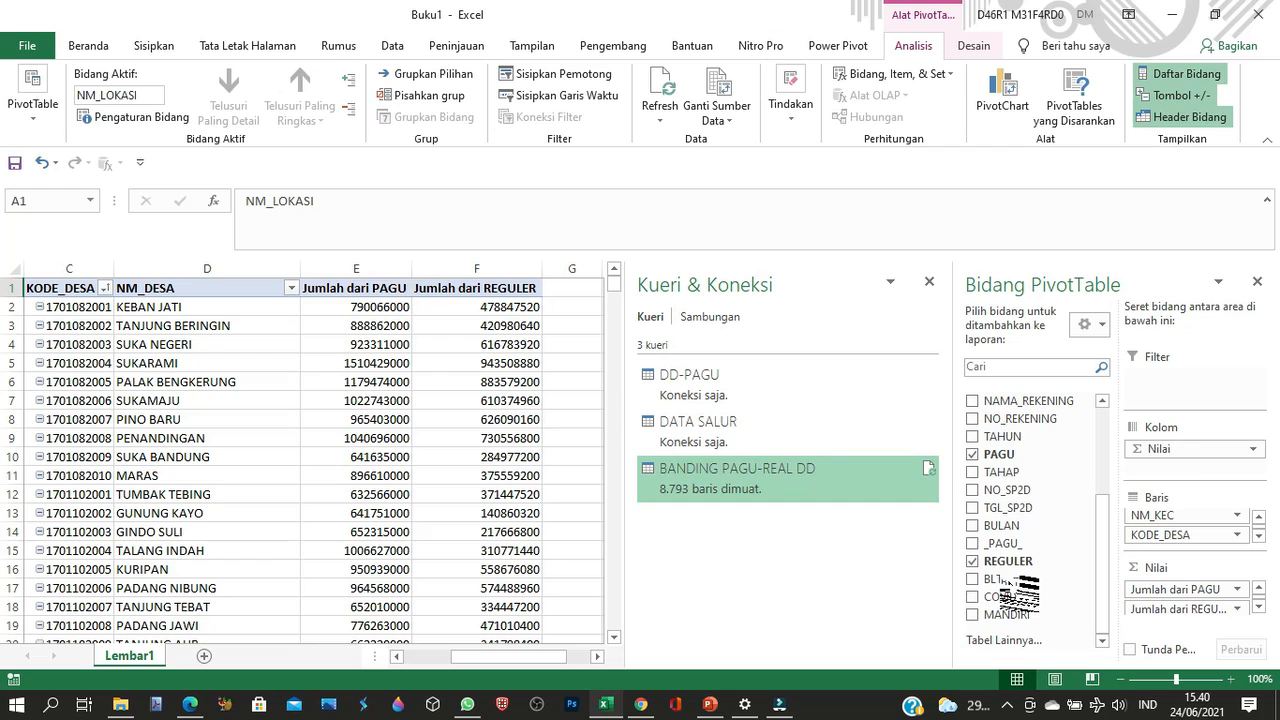
drag(1030, 620, 1207, 606)
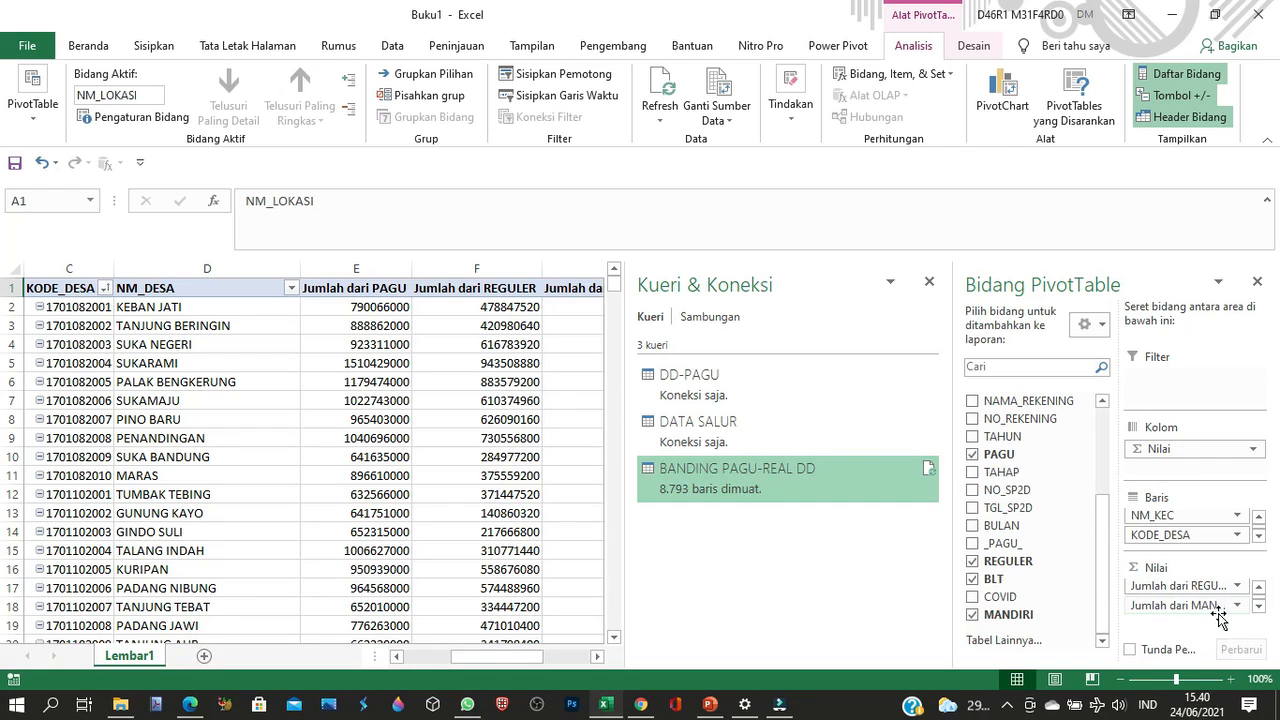
drag(1015, 601, 1220, 606)
click(929, 281)
Examine the grand total row at the end of the PivotTable across the value columns
click(370, 289)
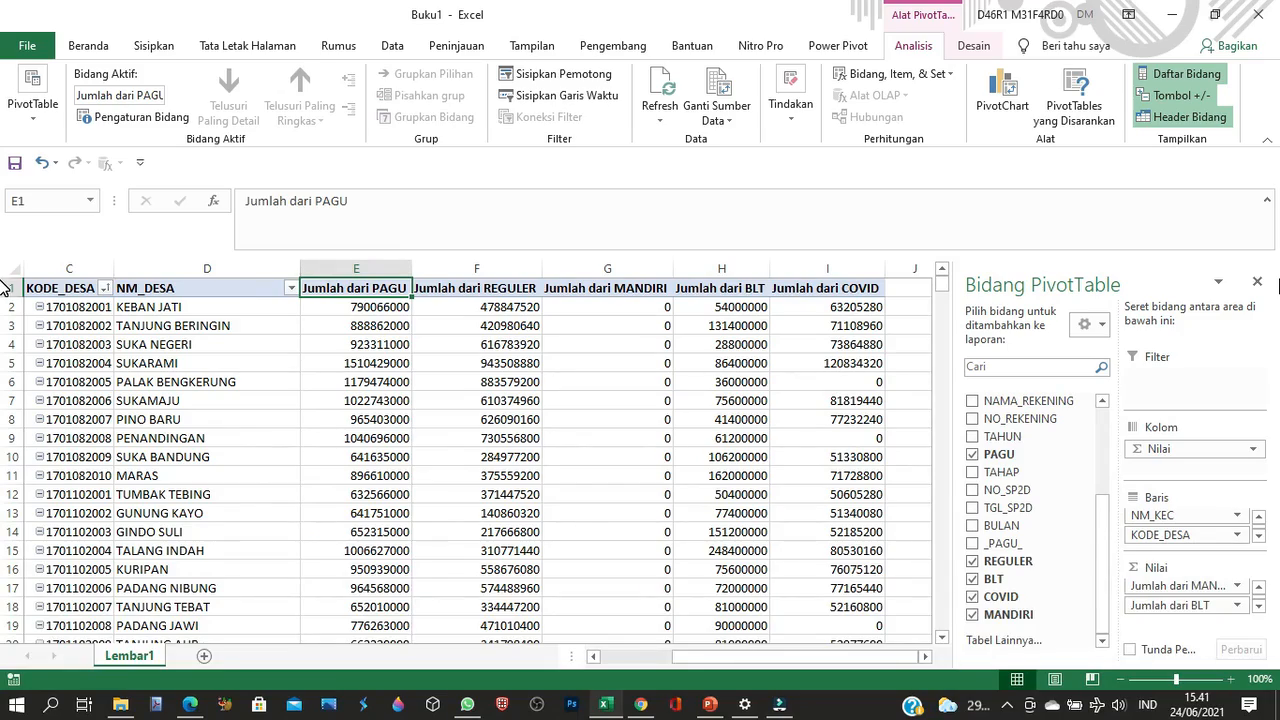
key(ctrl+Left)
key(ctrl+Right)
key(Left)
key(Left)
key(Left)
key(Left)
key(ctrl+Down)
key(Right)
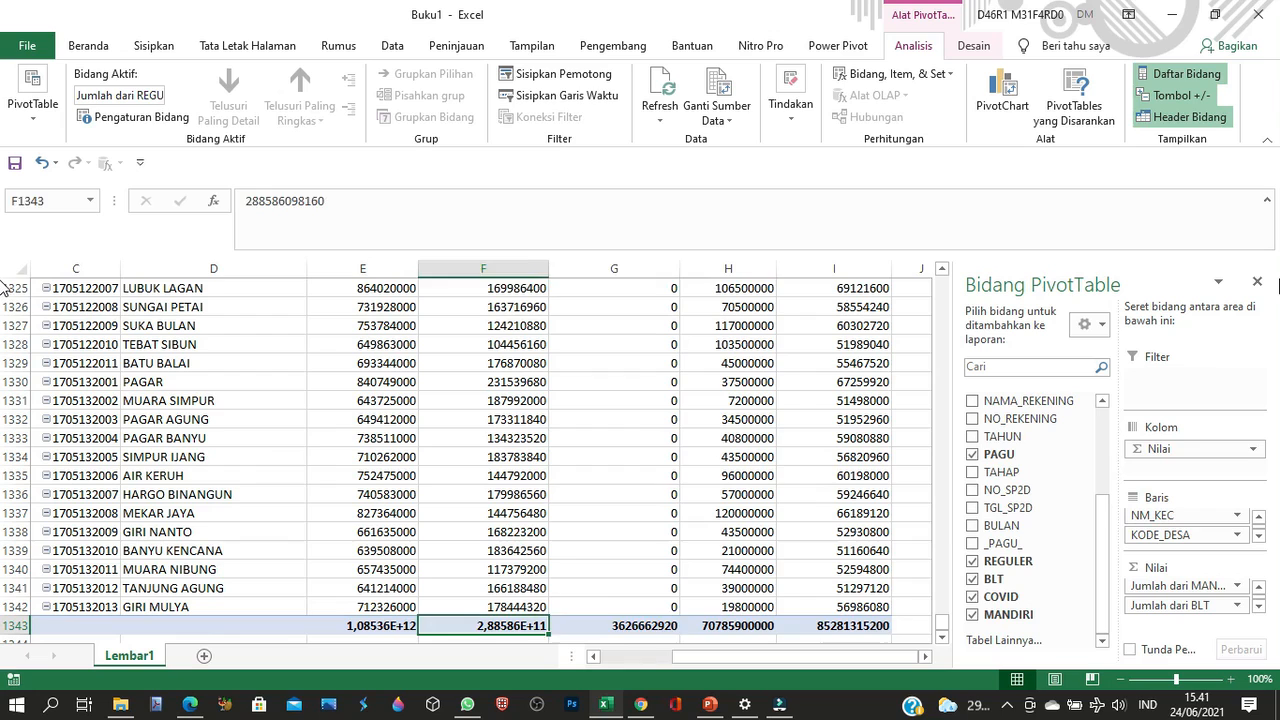
key(Right)
key(Right)
key(Right)
key(Left)
key(Left)
key(Left)
key(Left)
key(ctrl+Up)
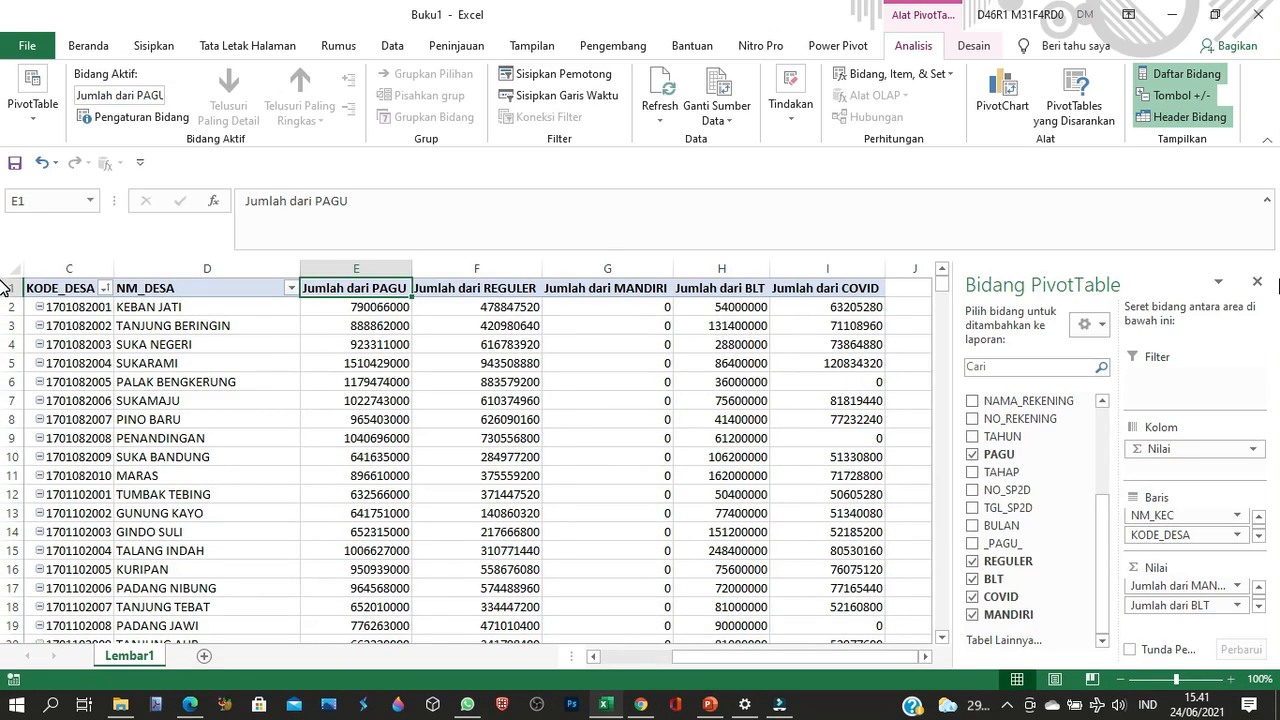
Try formatting all value cells from the PAGU to the COVID column with comma style and no decimals
key(Down)
key(ctrl+shift+Right)
key(ctrl+shift+Down)
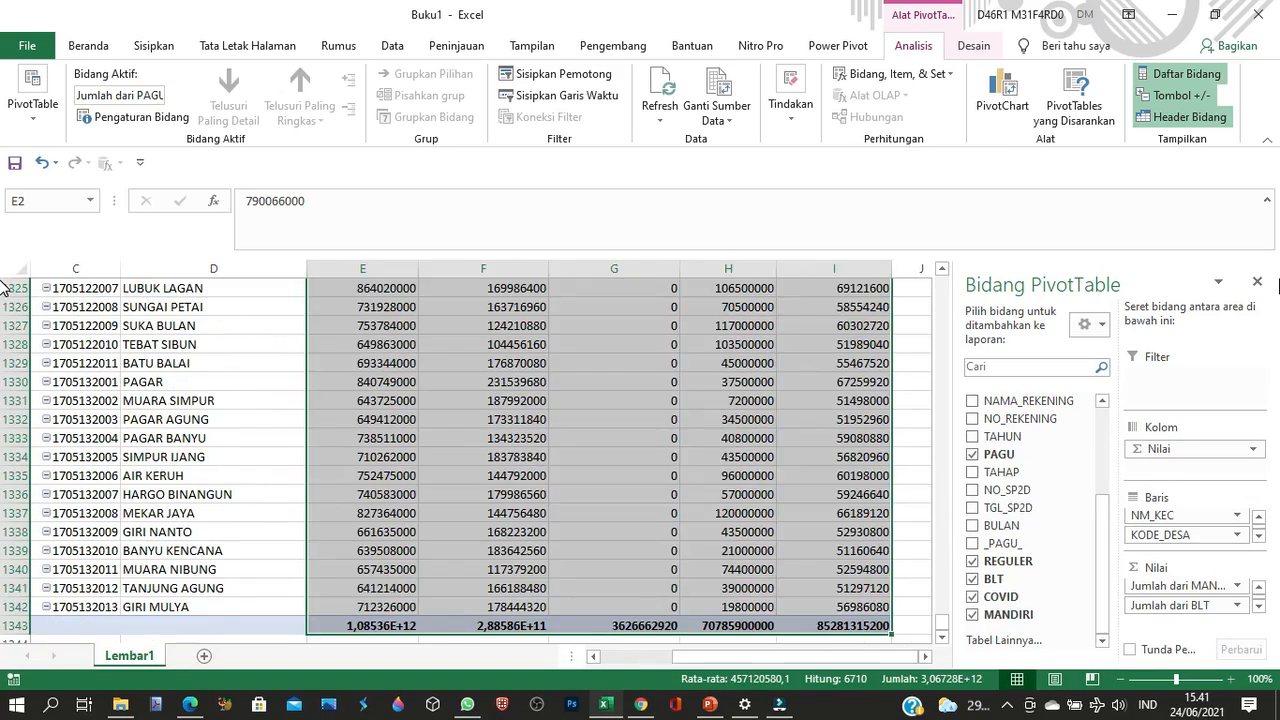
key(ctrl+Up)
key(Down)
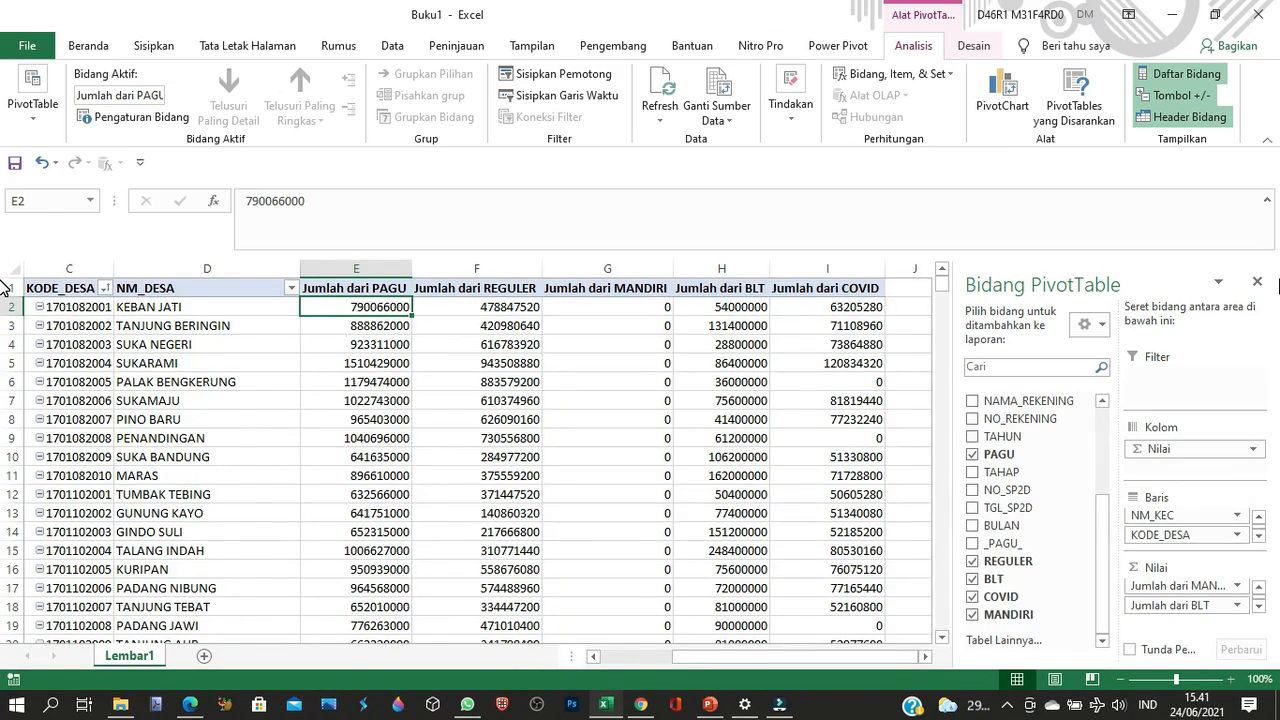
key(ctrl+shift+Right)
key(ctrl+shift+Down)
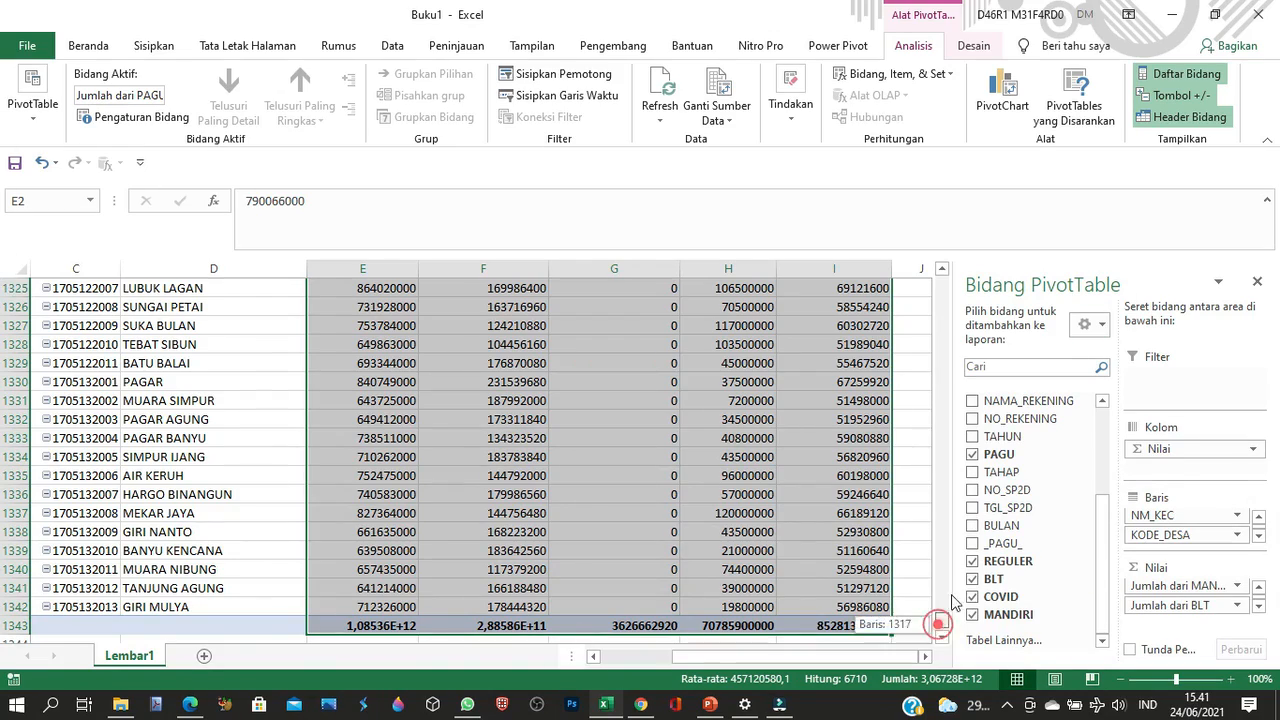
drag(953, 601, 978, 268)
click(89, 44)
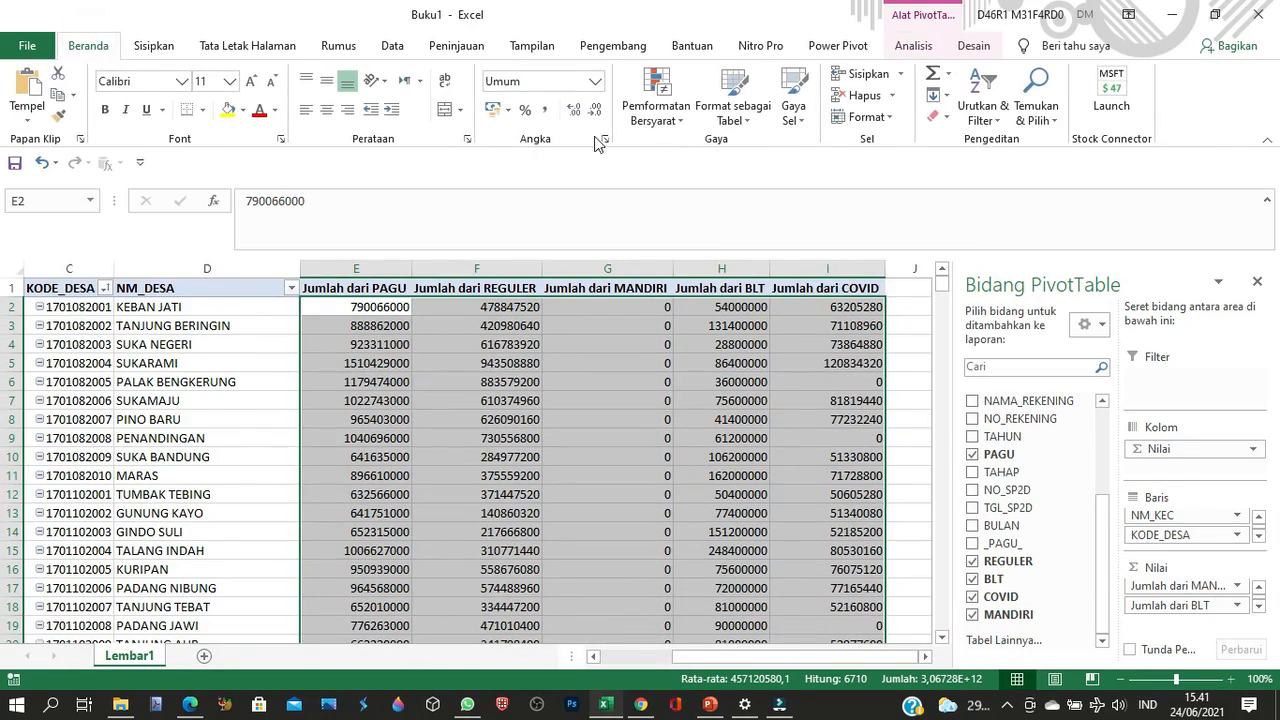
click(546, 112)
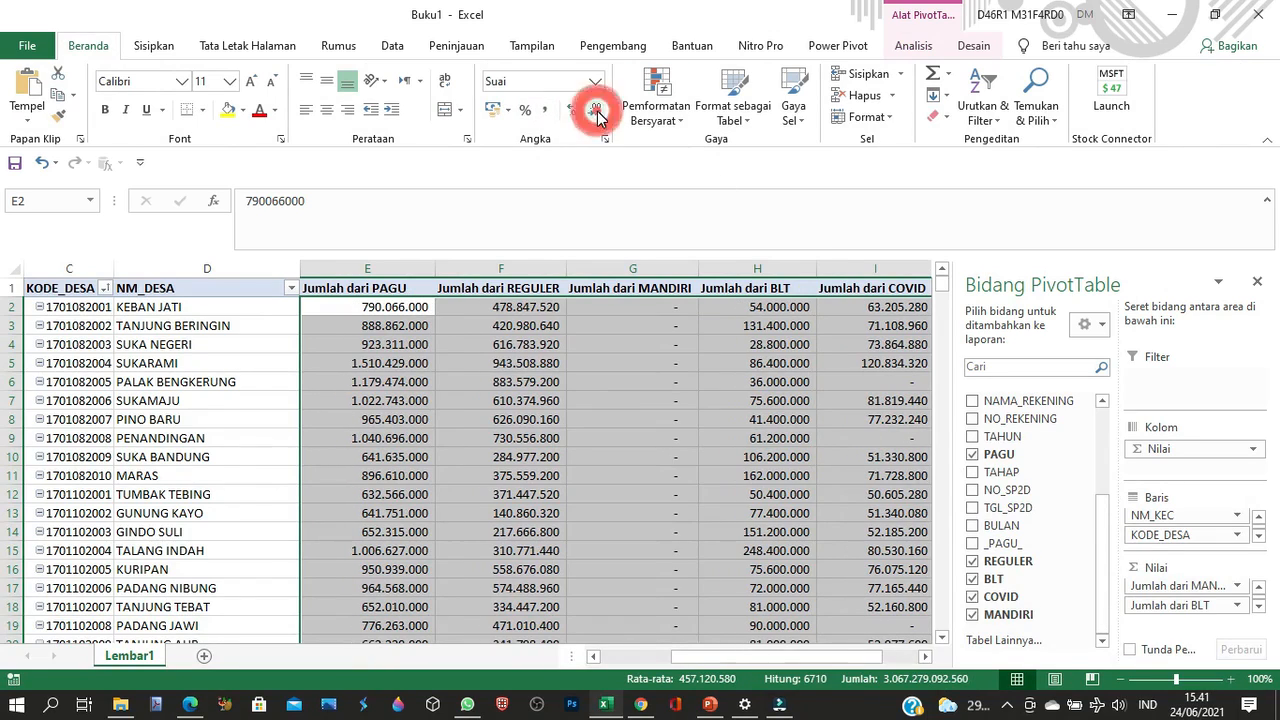
Undo the comma style and decimal changes on the value cells
click(43, 165)
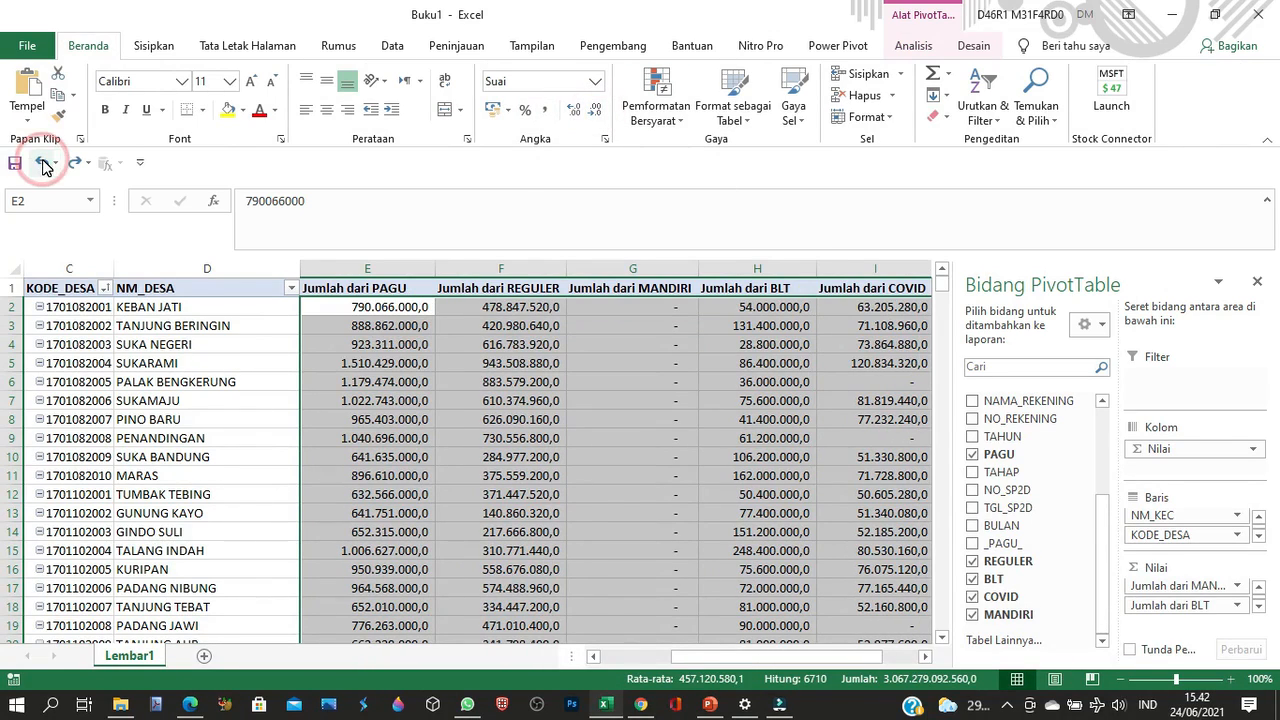
click(43, 165)
click(43, 165)
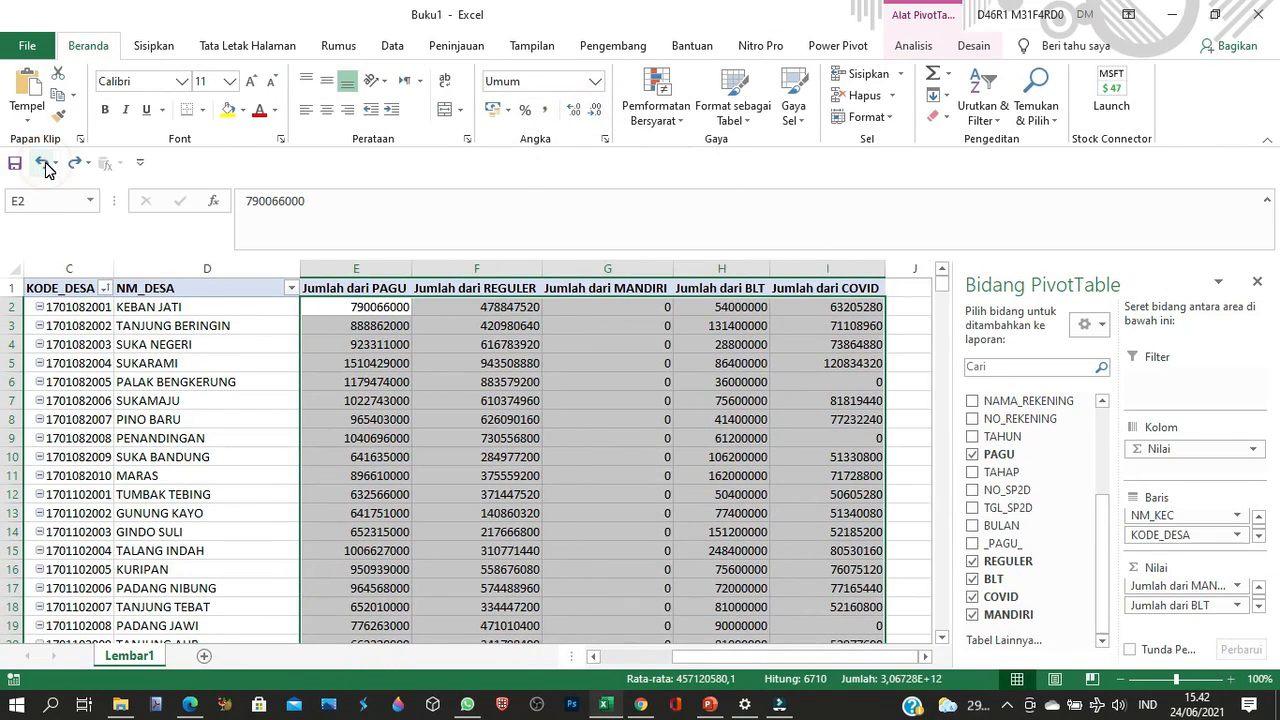
Select the entire PivotTable and limit the selection to its values
click(359, 309)
click(916, 50)
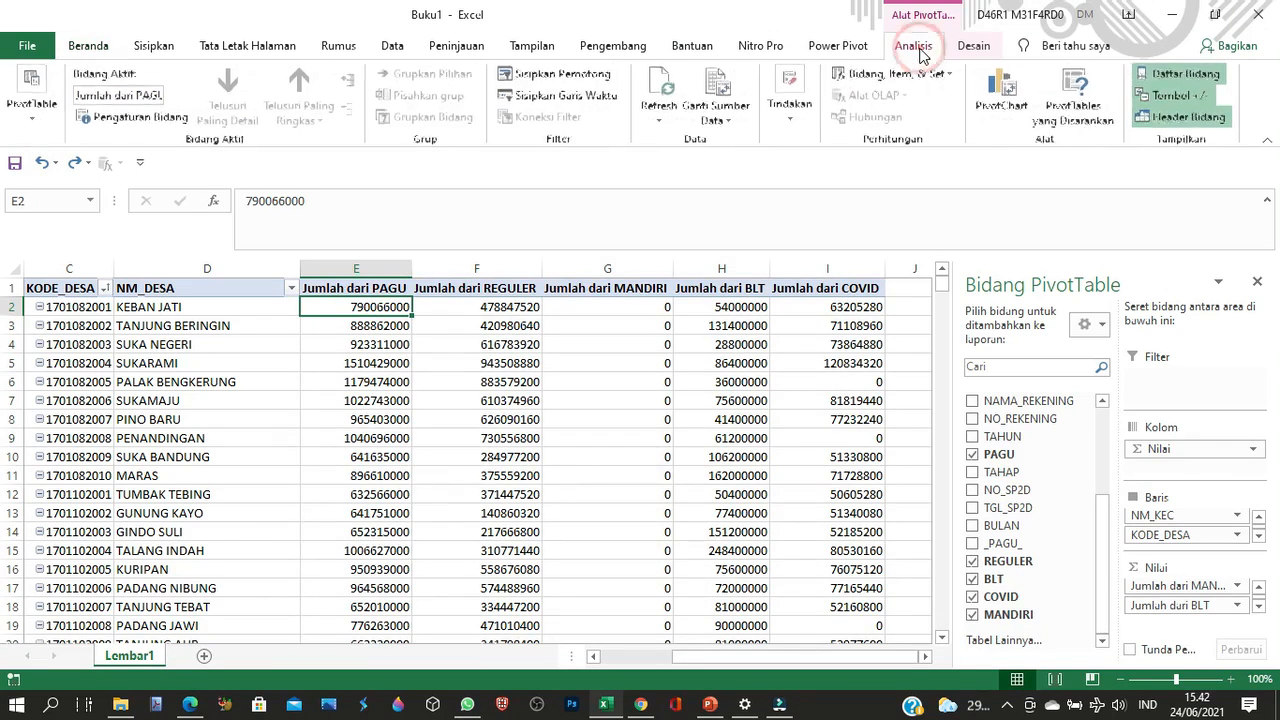
click(790, 108)
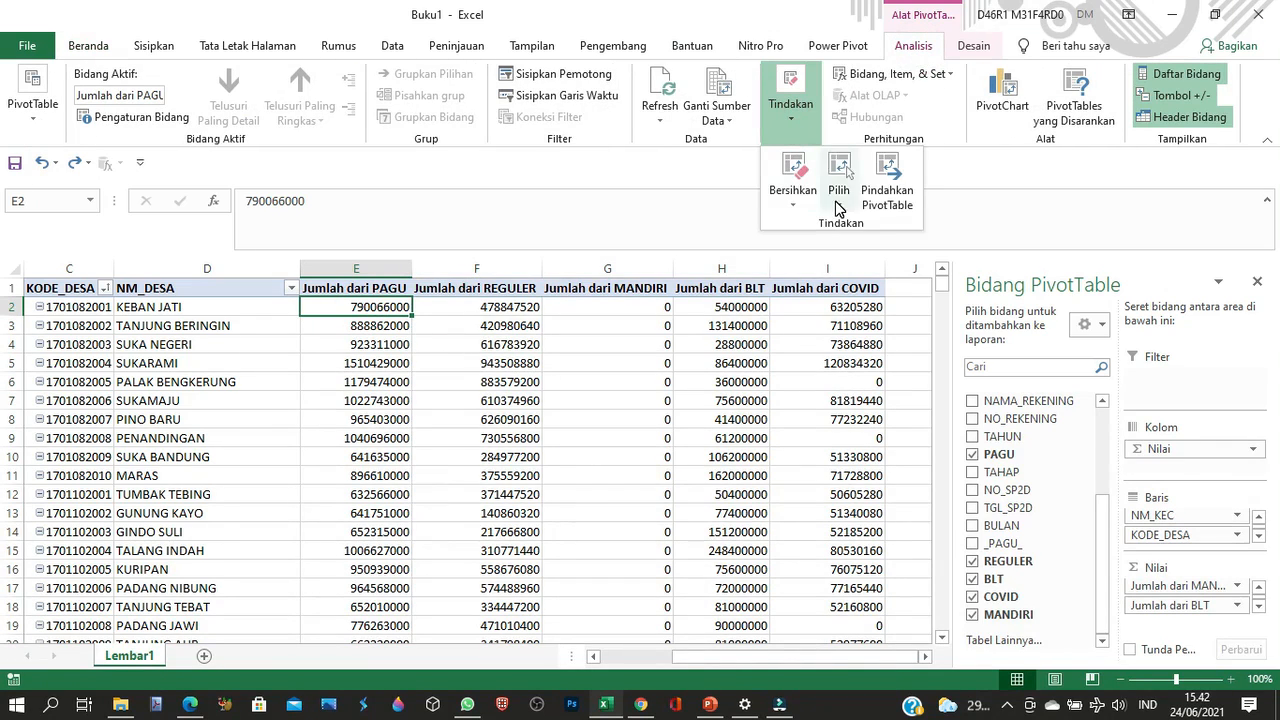
click(839, 185)
click(867, 292)
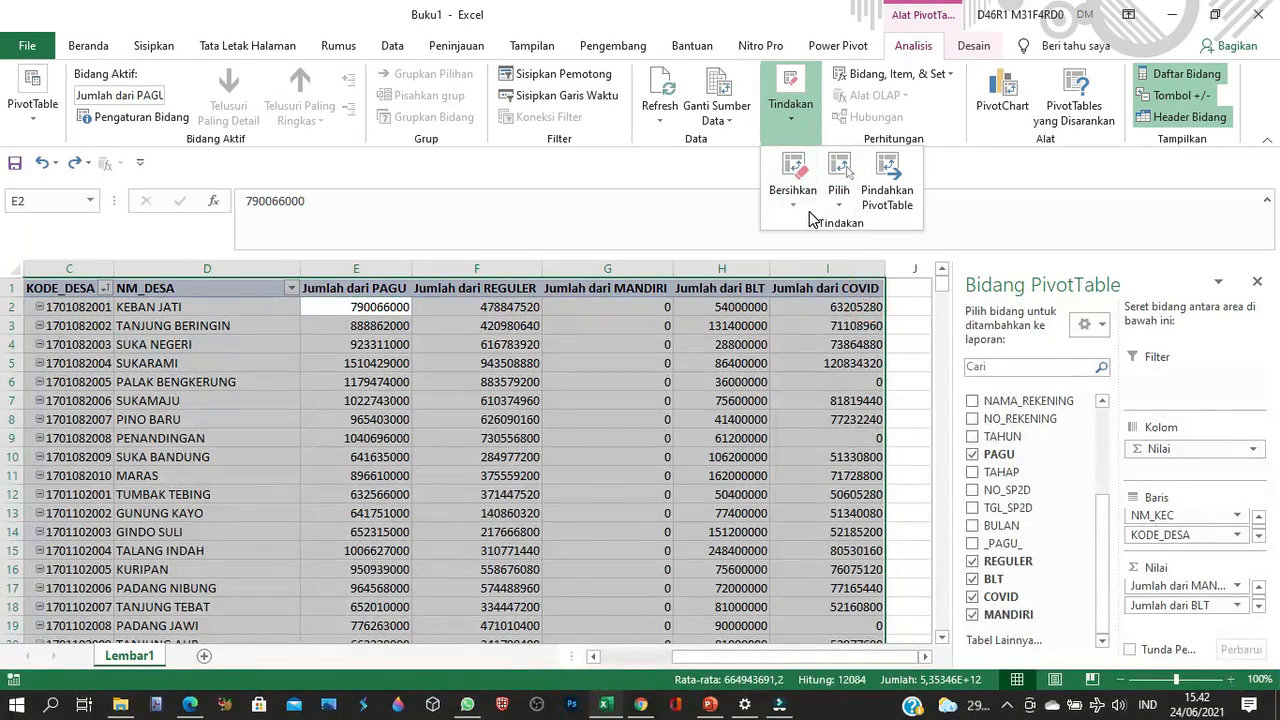
click(839, 185)
click(865, 252)
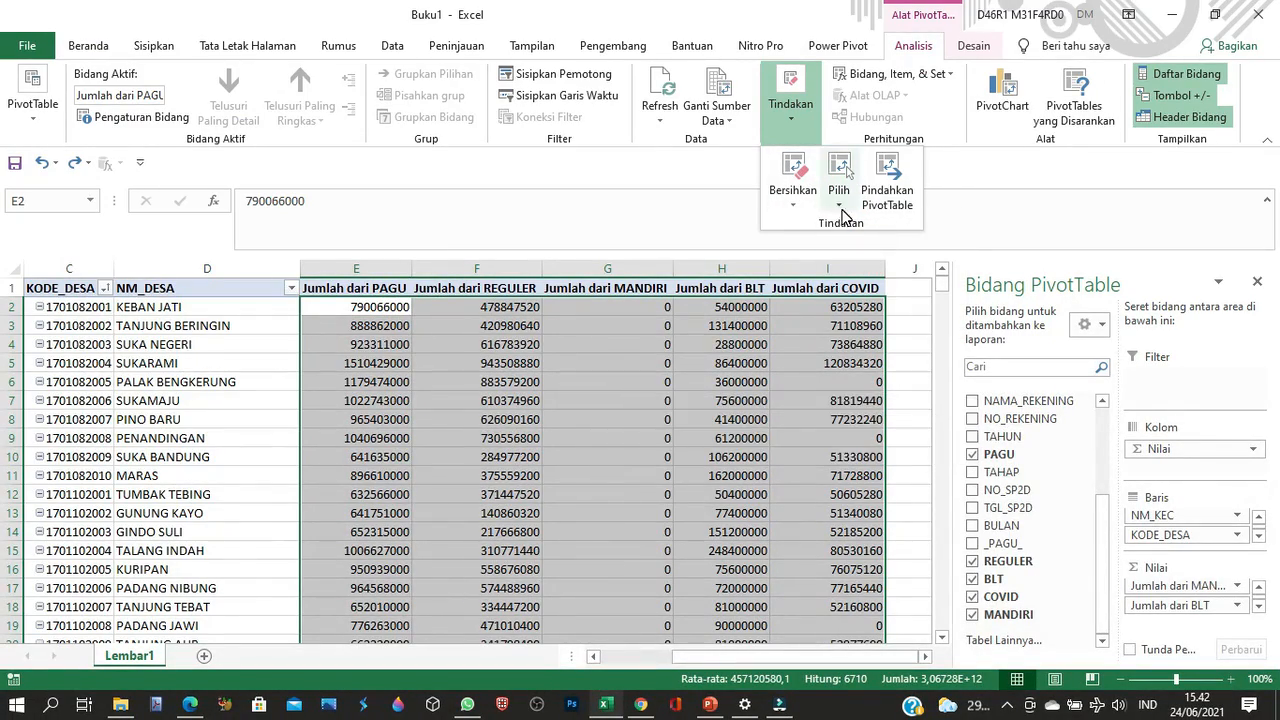
click(839, 182)
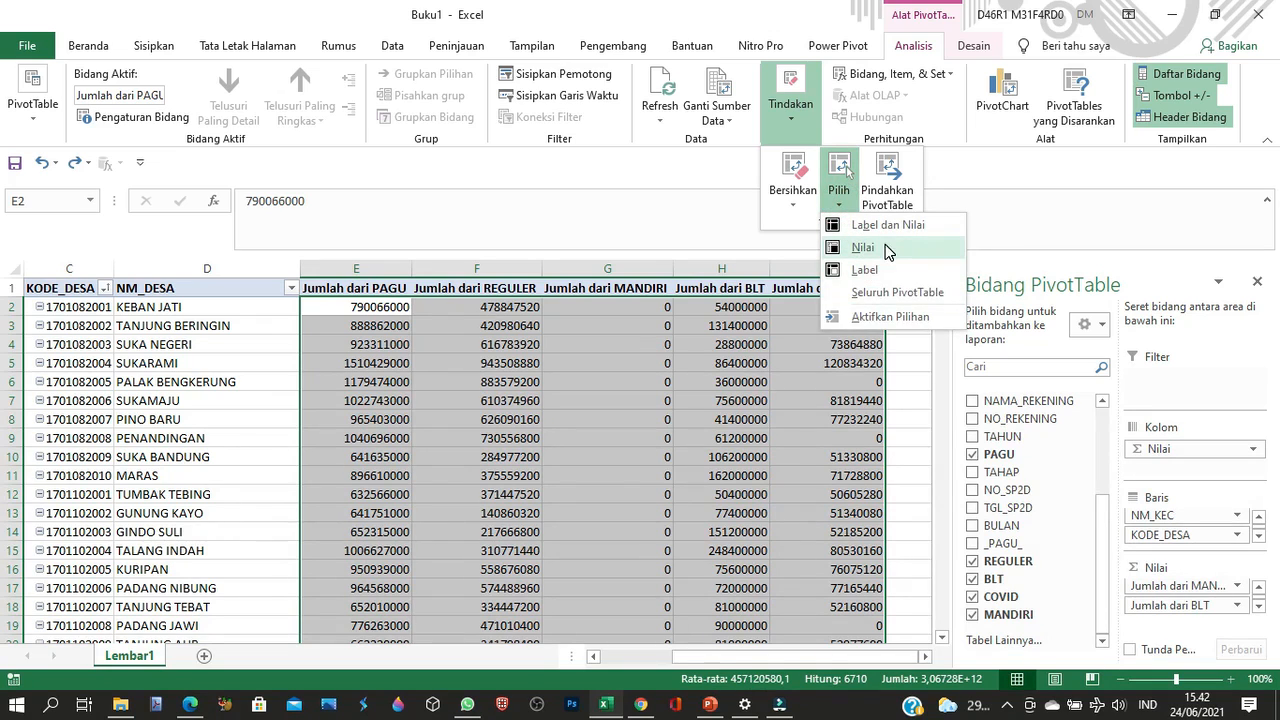
click(689, 26)
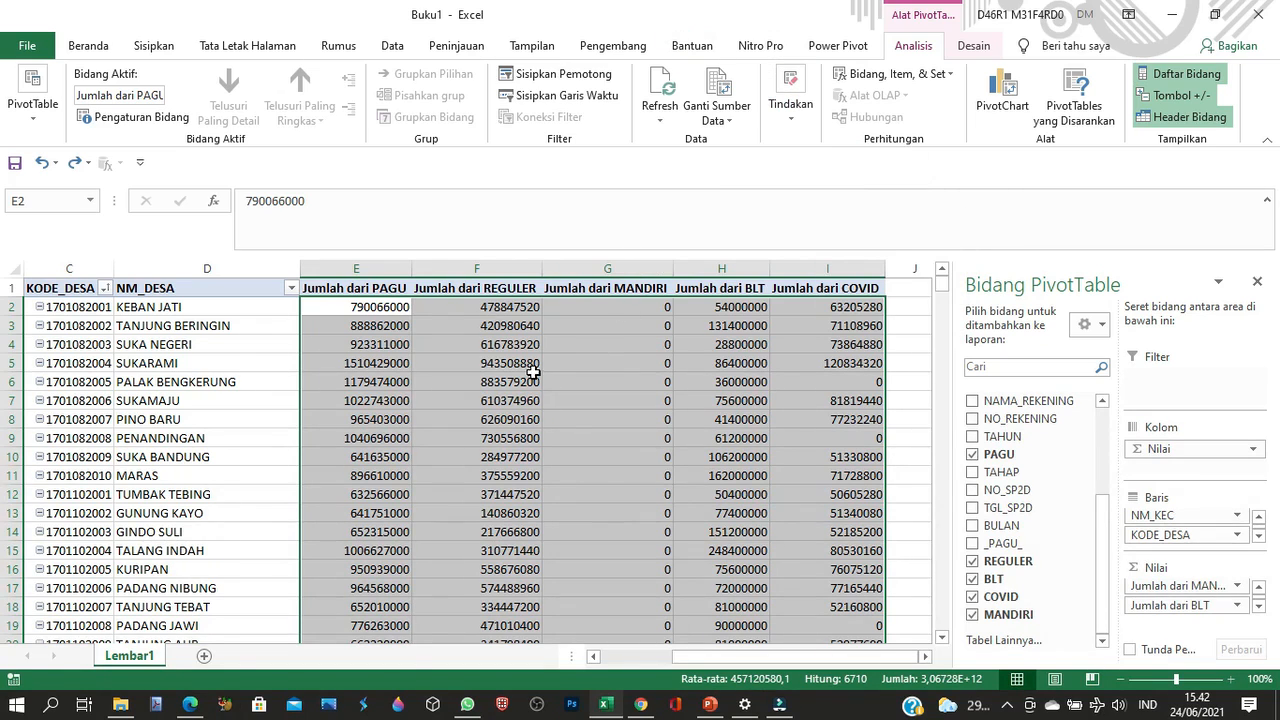
Format the selected PivotTable values as Number (Angka) with 0 decimal places and a thousands separator
right_click(553, 352)
click(650, 603)
click(835, 665)
right_click(610, 414)
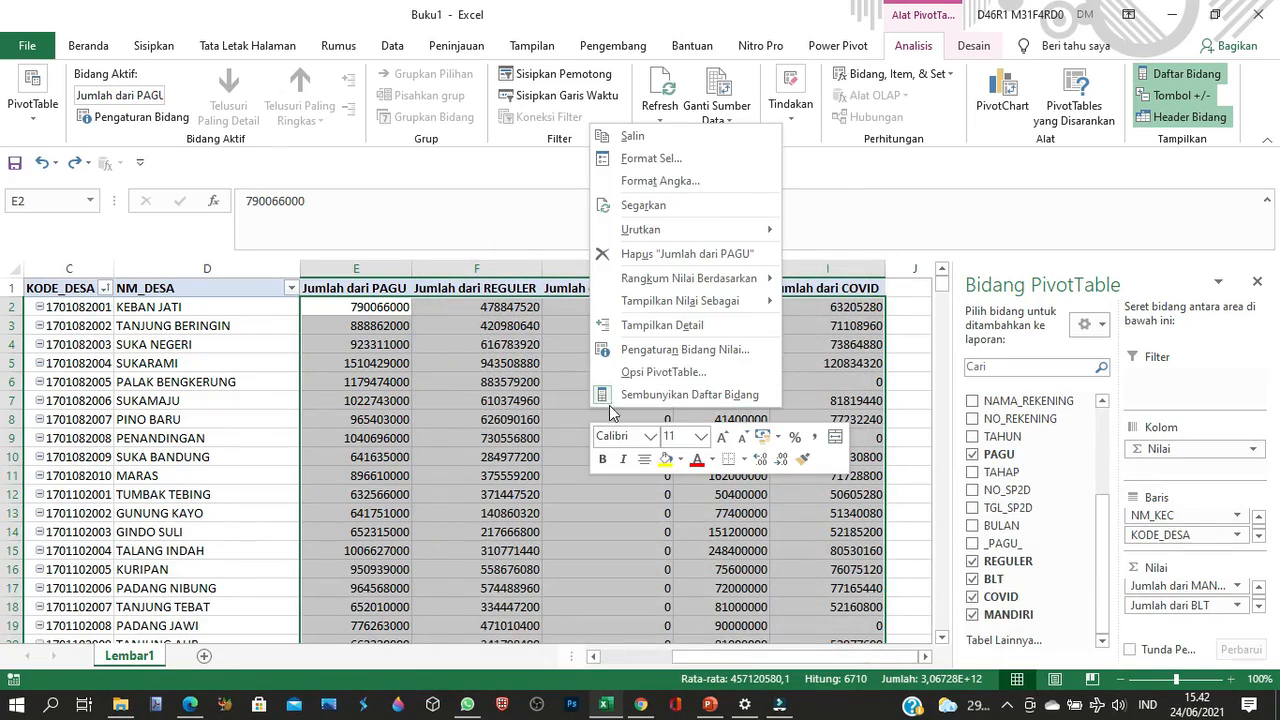
click(640, 157)
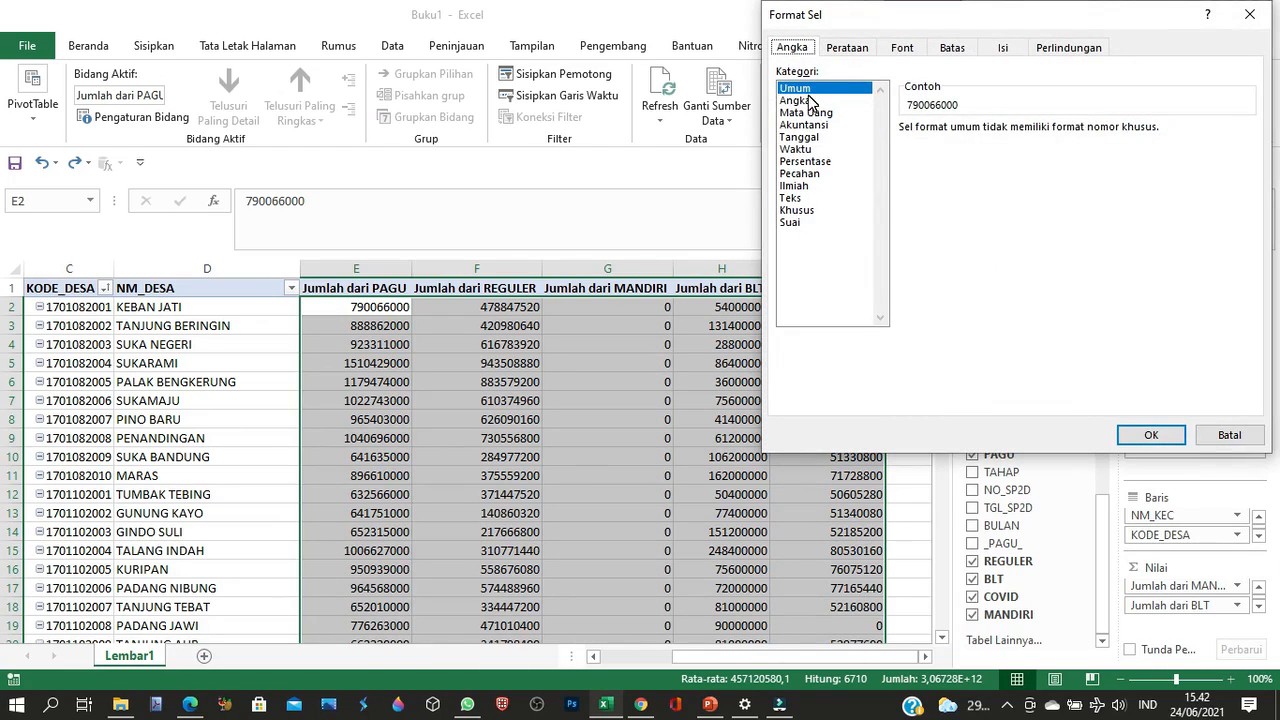
click(805, 100)
click(995, 151)
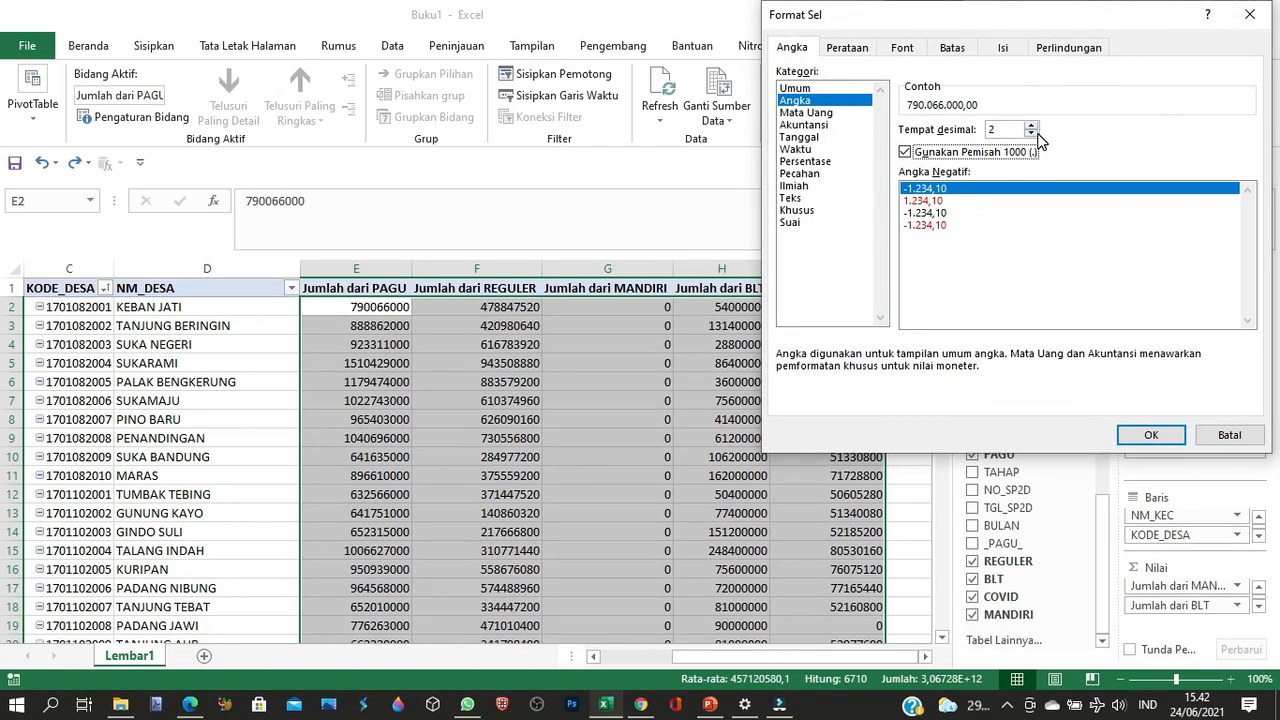
click(1151, 434)
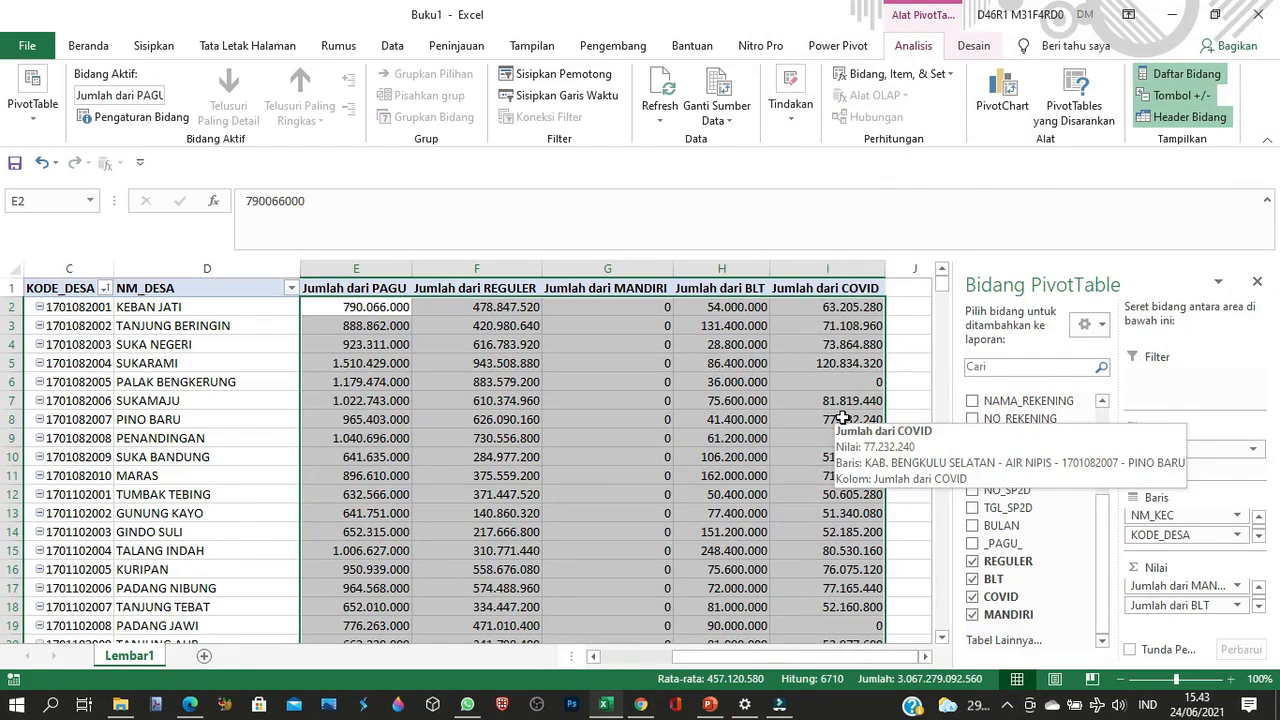
Look through the formatted value rows and close the PivotTable field list
scroll(843, 418, down, 20)
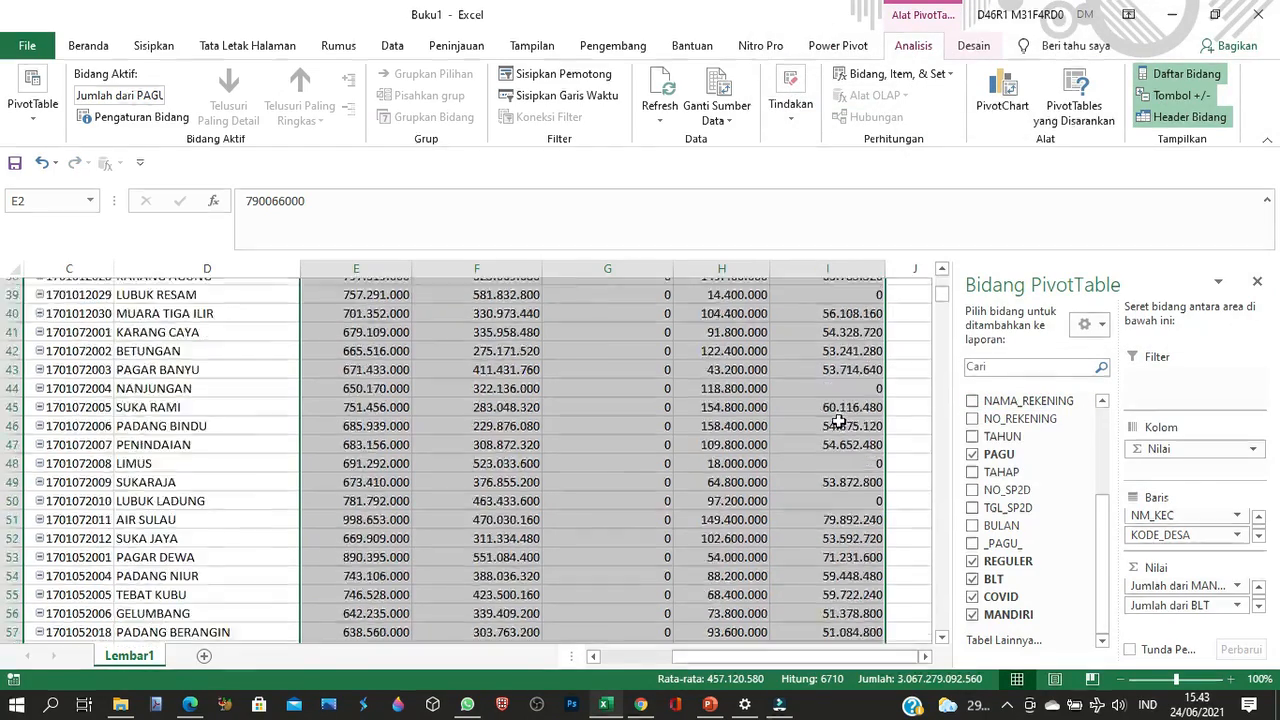
scroll(838, 422, down, 7)
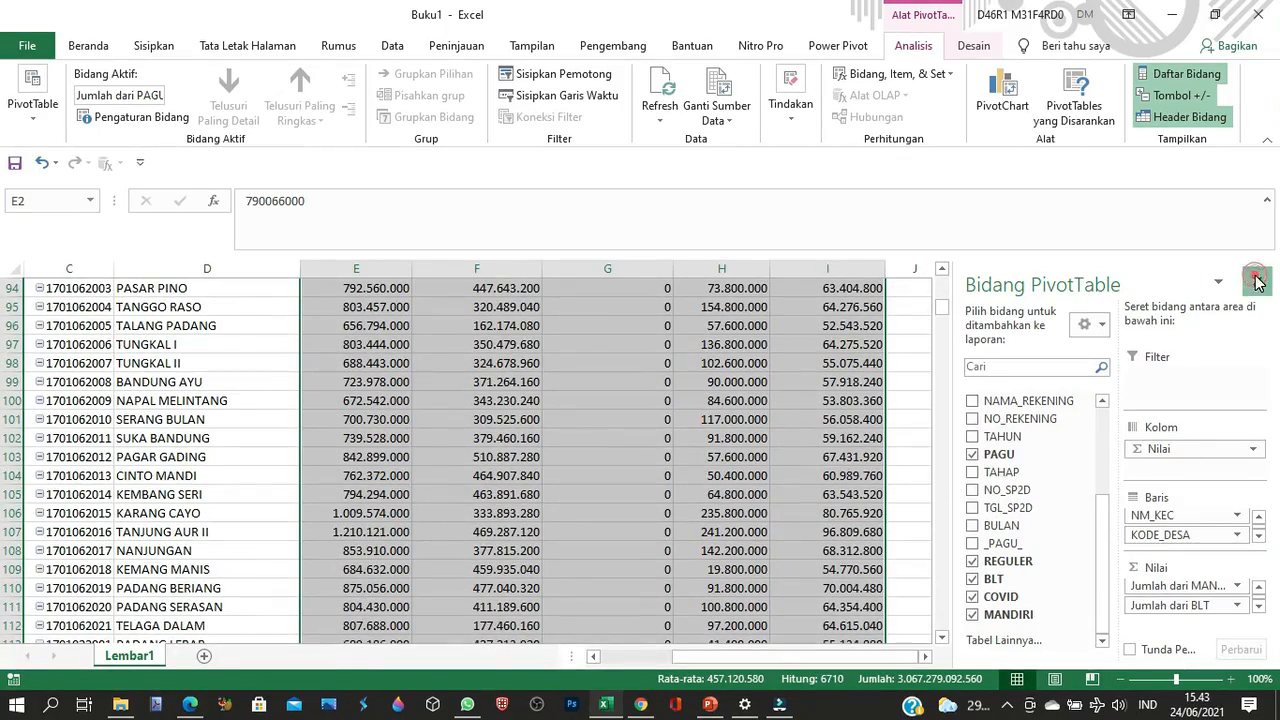
click(1257, 280)
scroll(805, 465, up, 20)
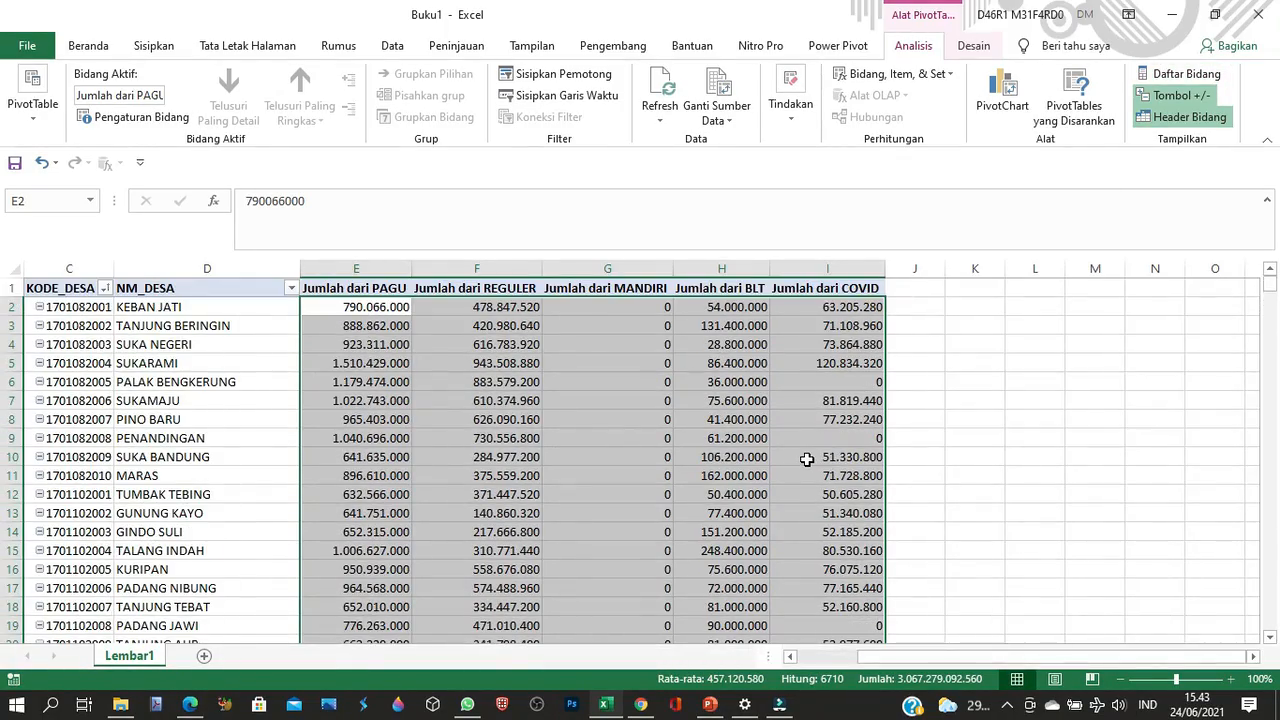
Start a calculated field for the PivotTable and name it %REGULER
click(654, 363)
click(449, 309)
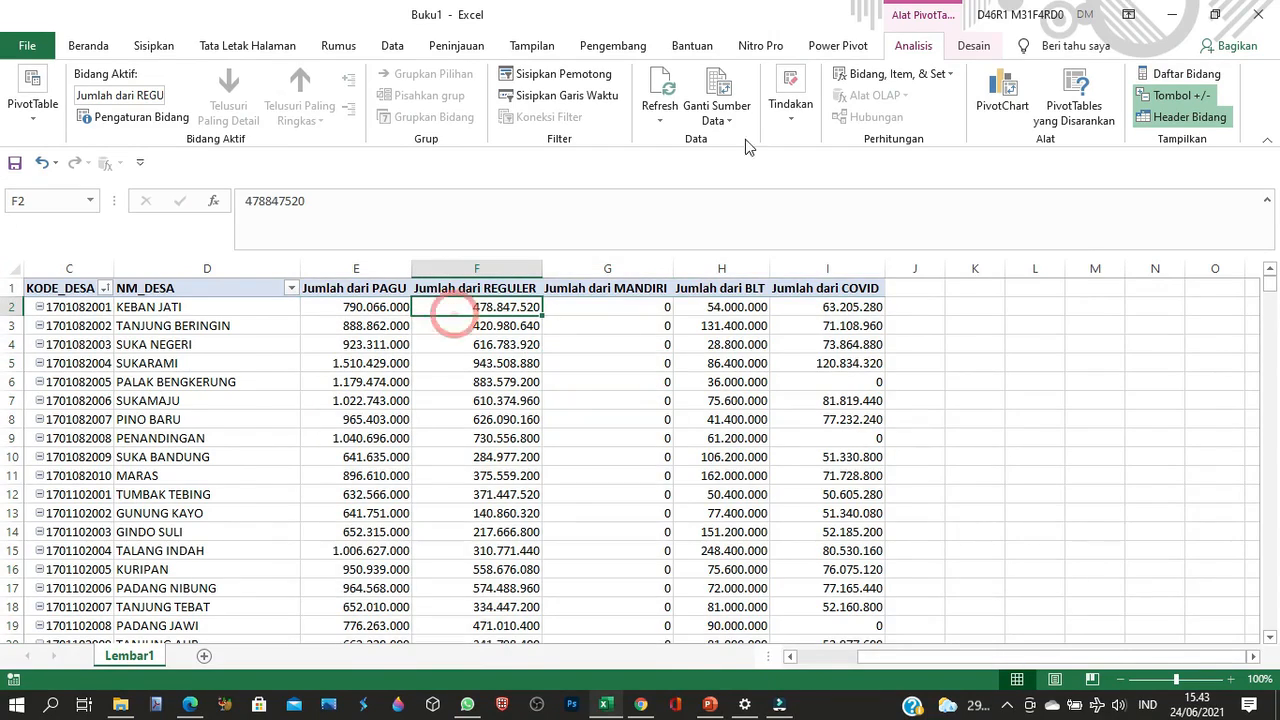
click(918, 76)
click(914, 99)
click(283, 133)
double_click(284, 133)
drag(338, 95, 551, 330)
text(%REGULER)
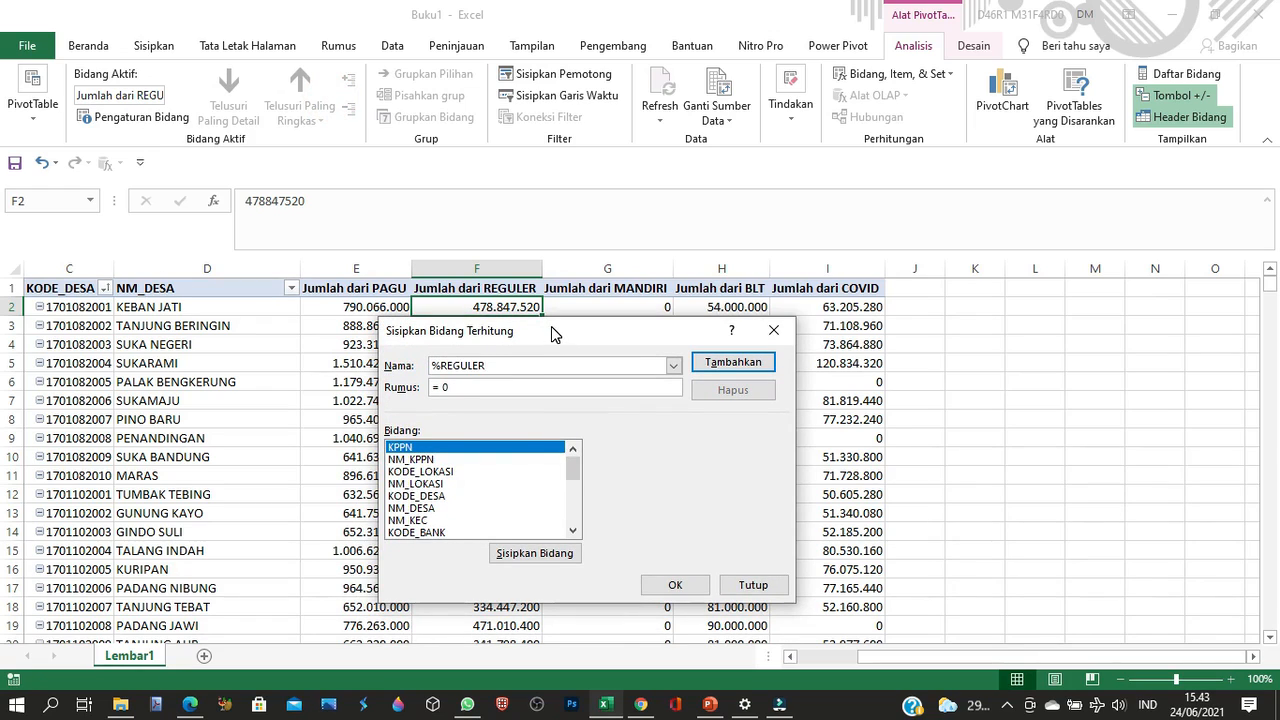
Set the %REGULER formula to REGULER/PAGU and add the calculated field to the PivotTable
scroll(455, 485, down, 5)
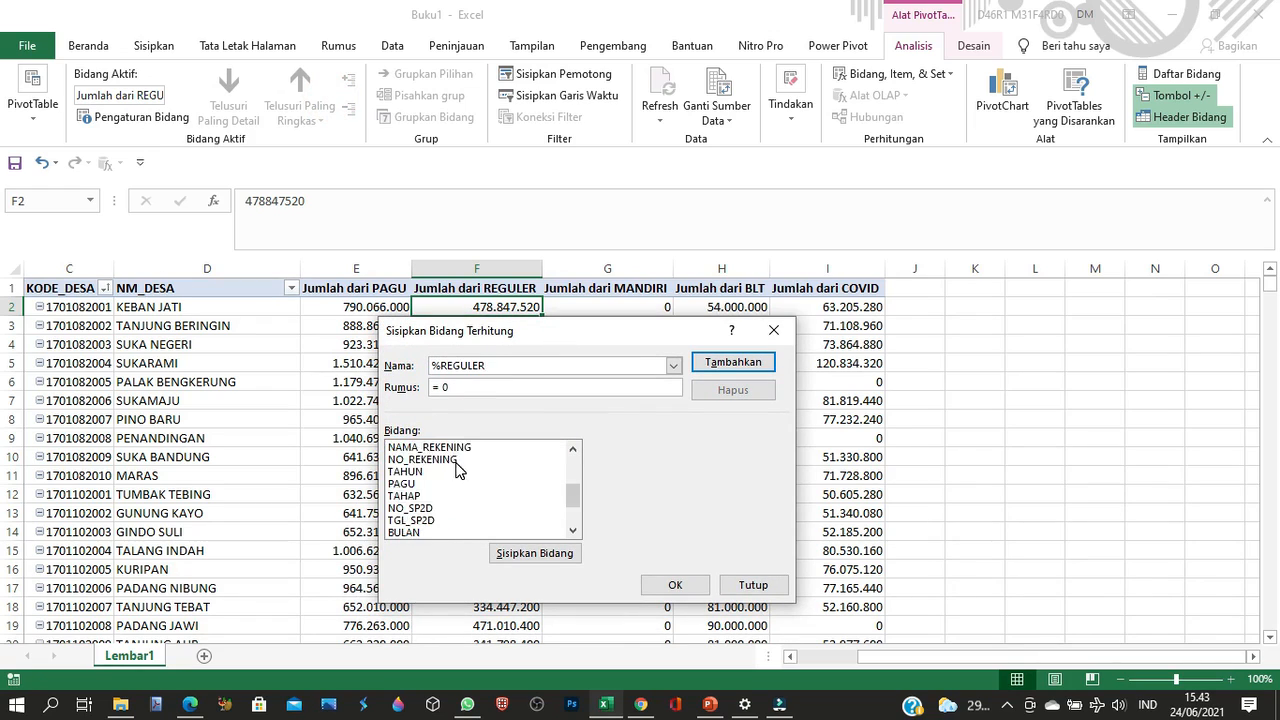
double_click(410, 496)
text(/)
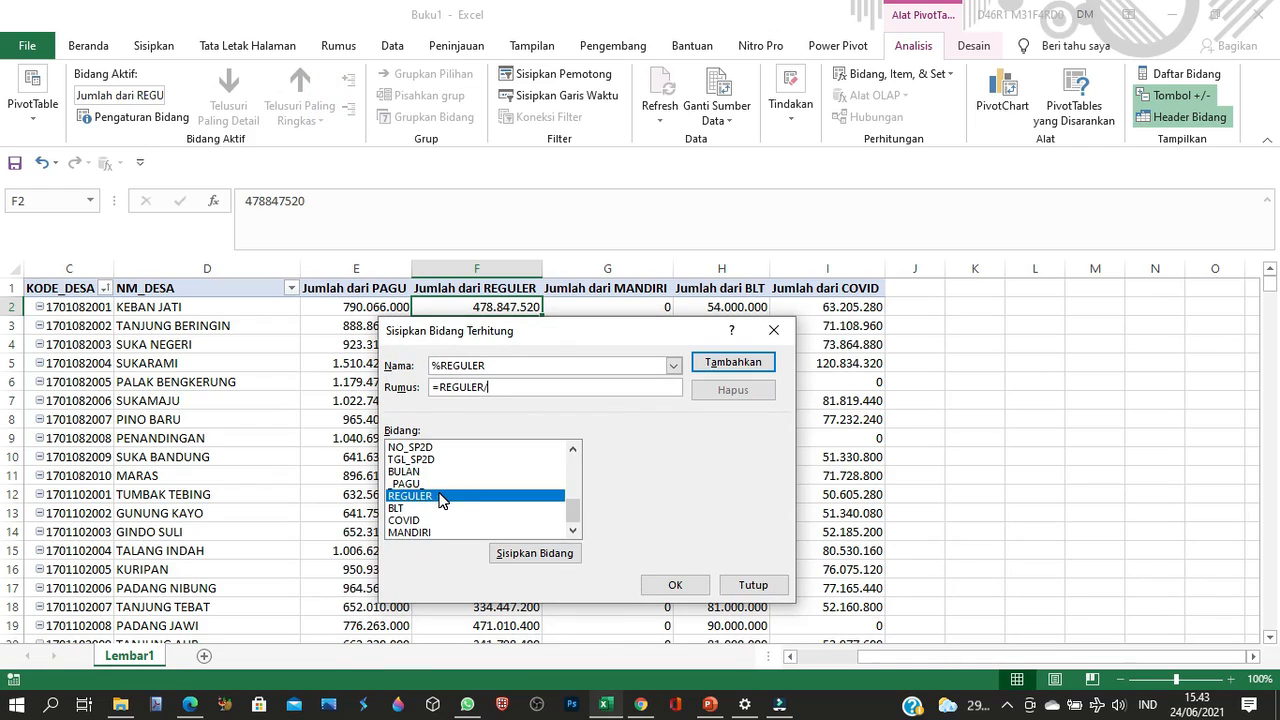
scroll(438, 486, up, 2)
double_click(410, 495)
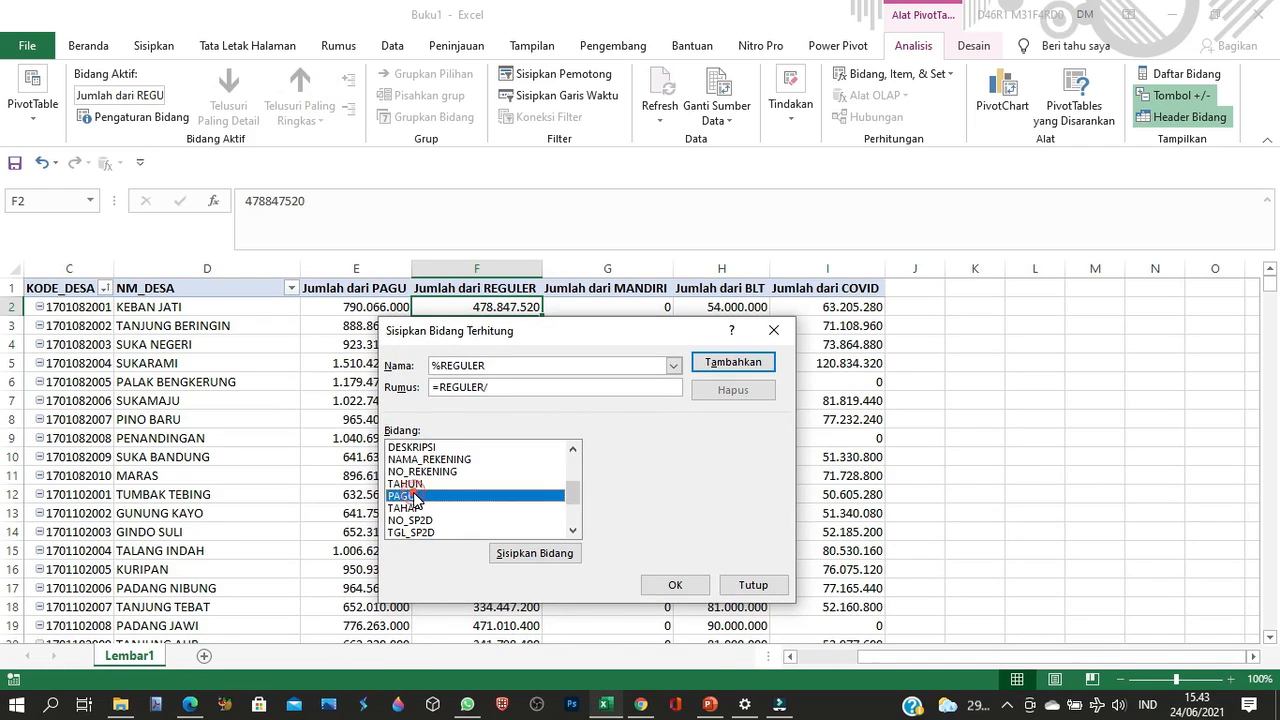
click(675, 585)
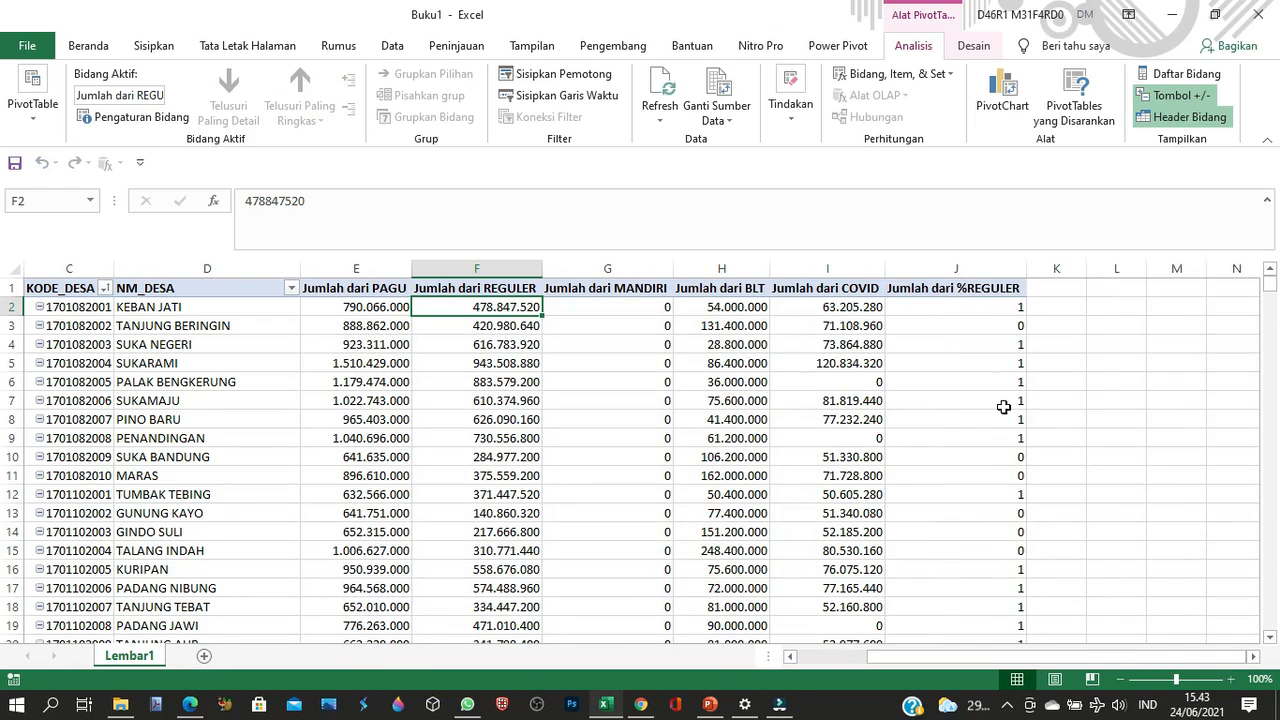
mouse_move(1003, 407)
click(1008, 705)
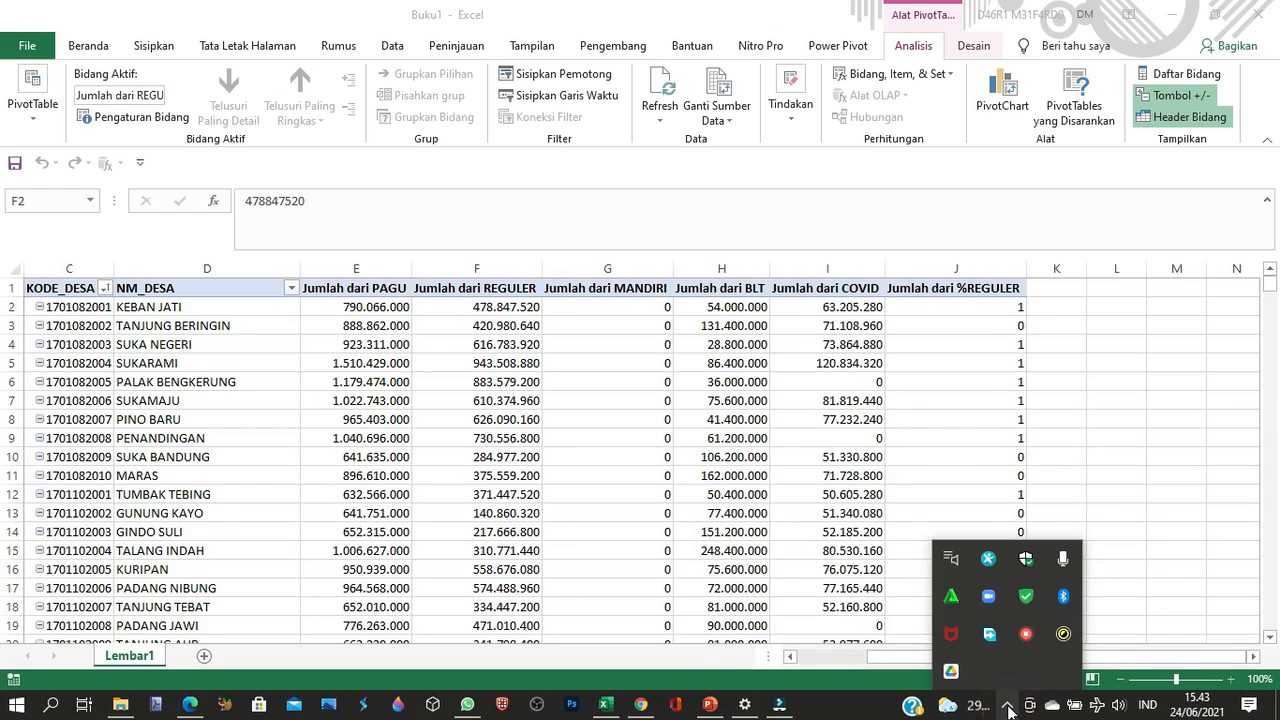
click(1008, 706)
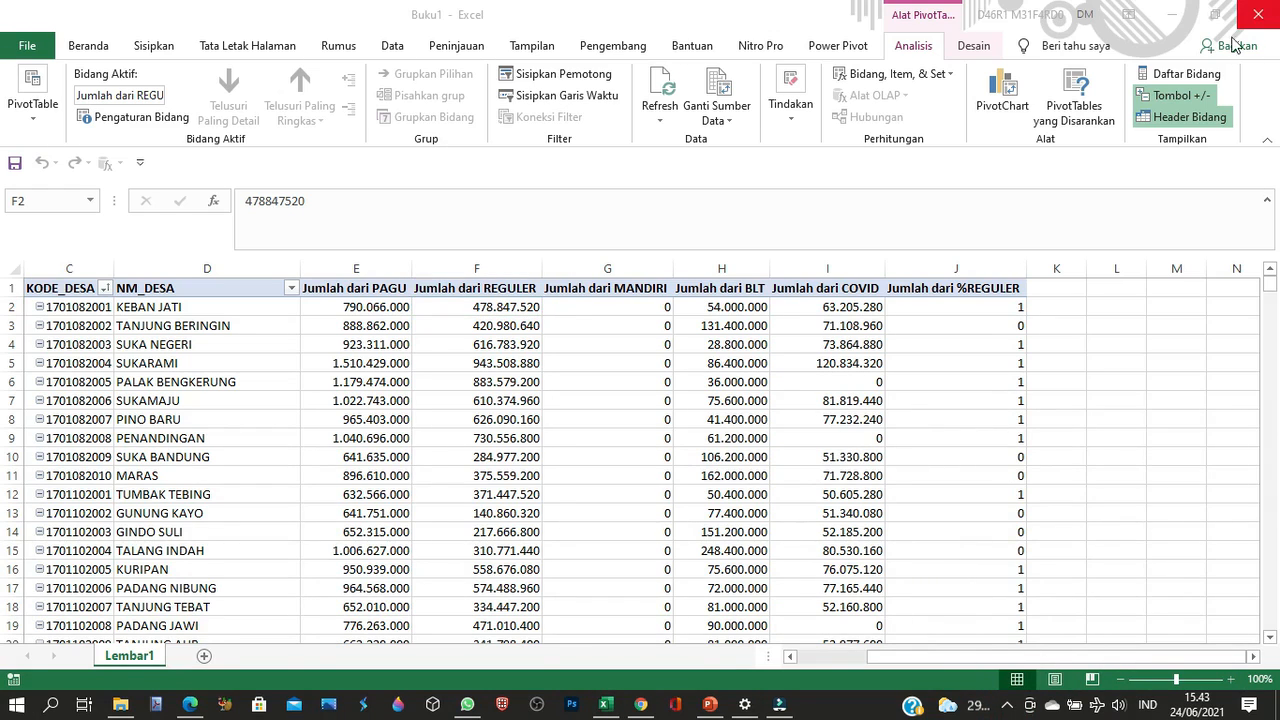
Add a PivotTable calculated field named %MANDIRI with the formula MANDIRI/PAGU
click(860, 75)
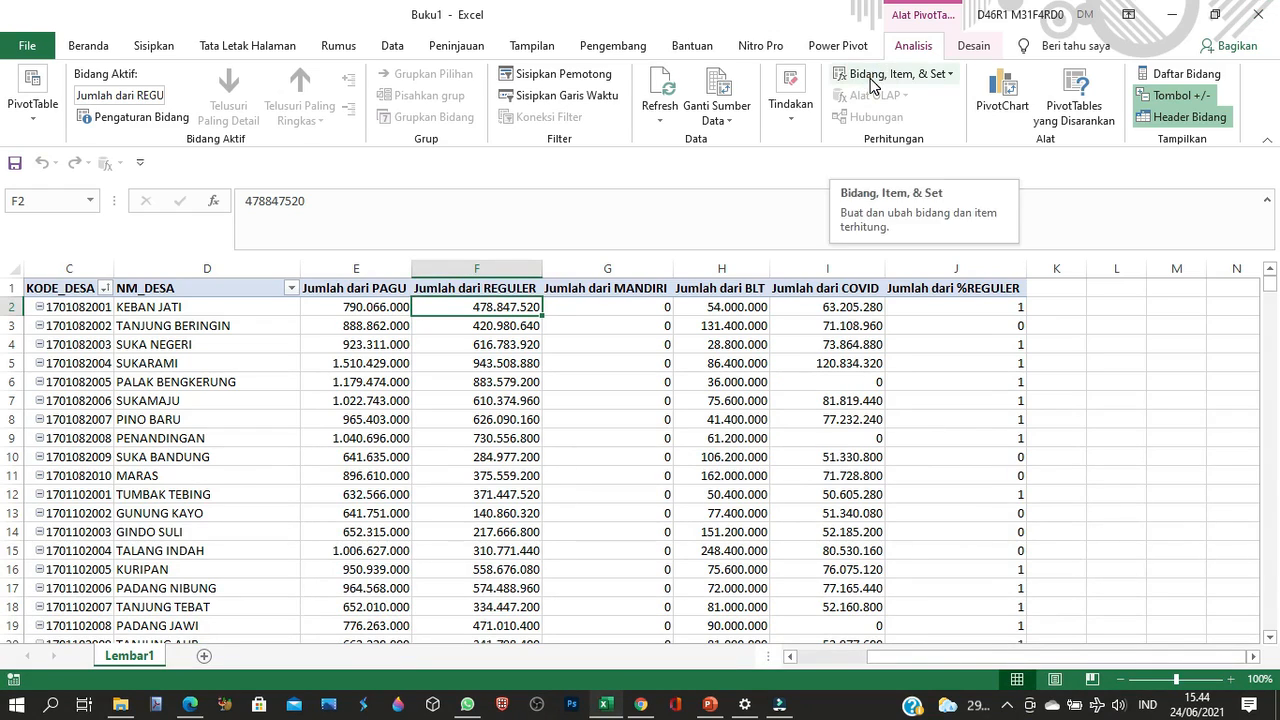
click(870, 75)
click(880, 98)
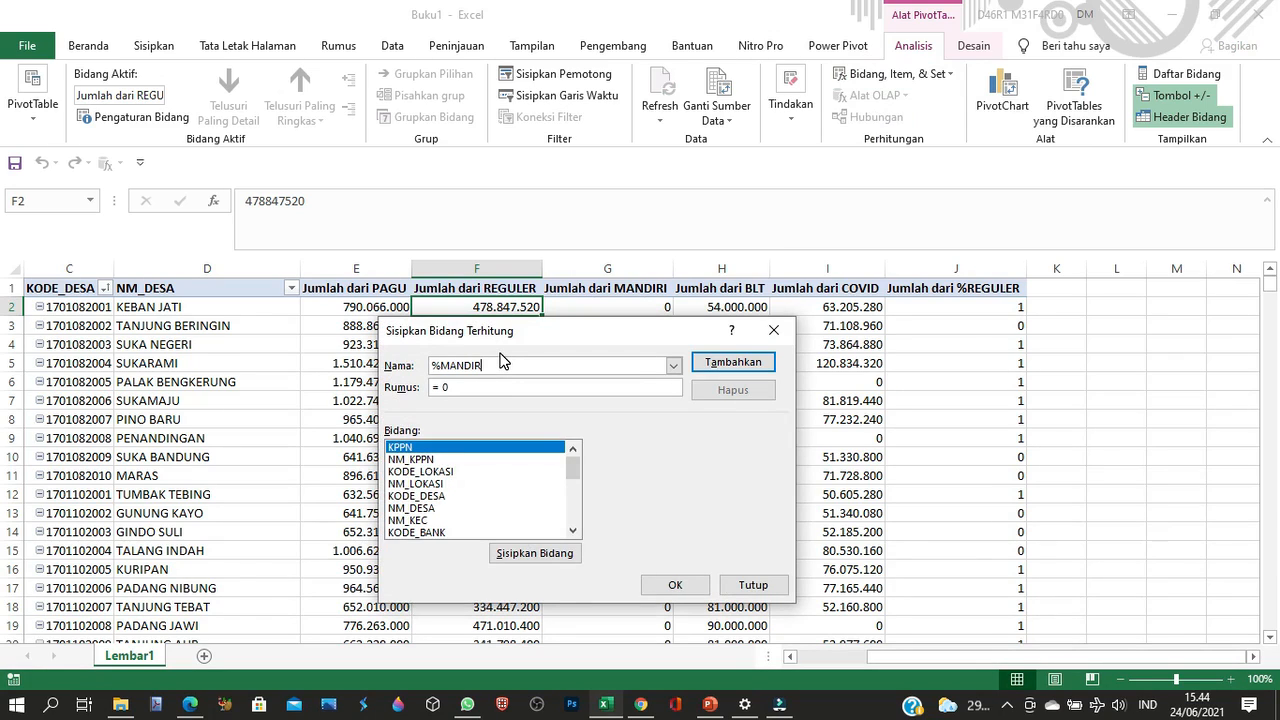
scroll(452, 495, down, 5)
double_click(436, 520)
scroll(437, 476, up, 1)
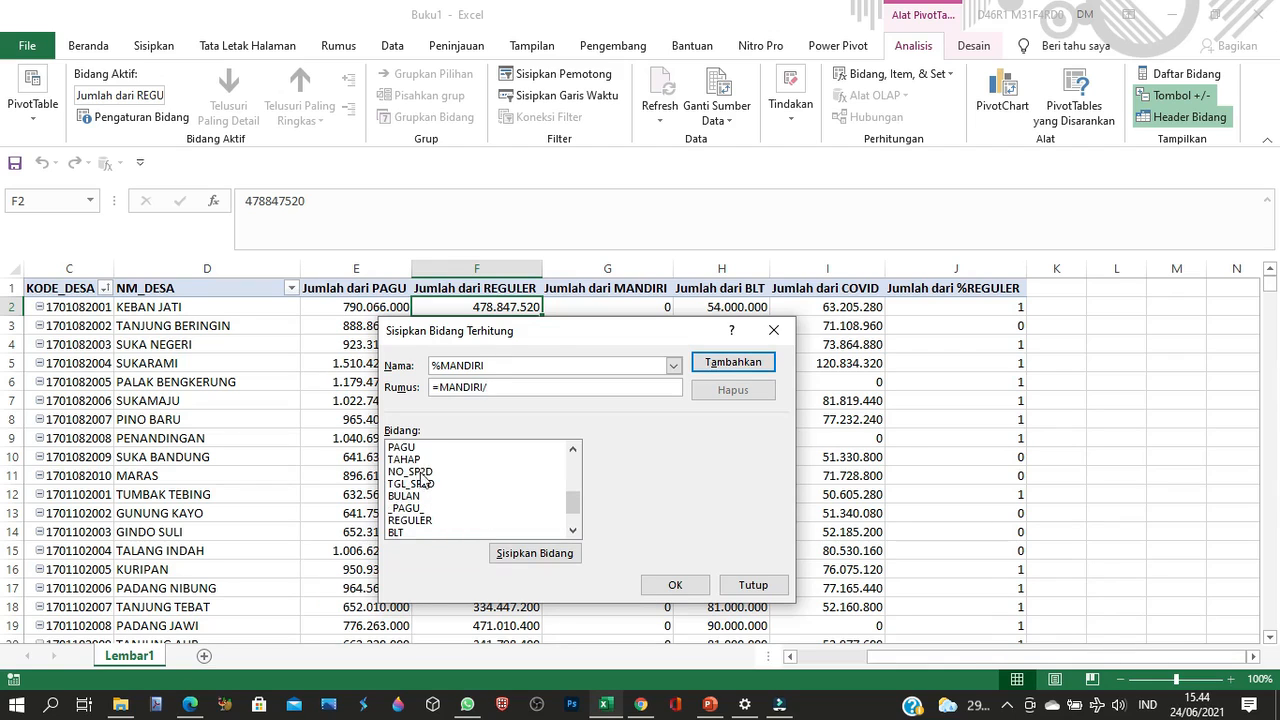
double_click(410, 447)
click(673, 585)
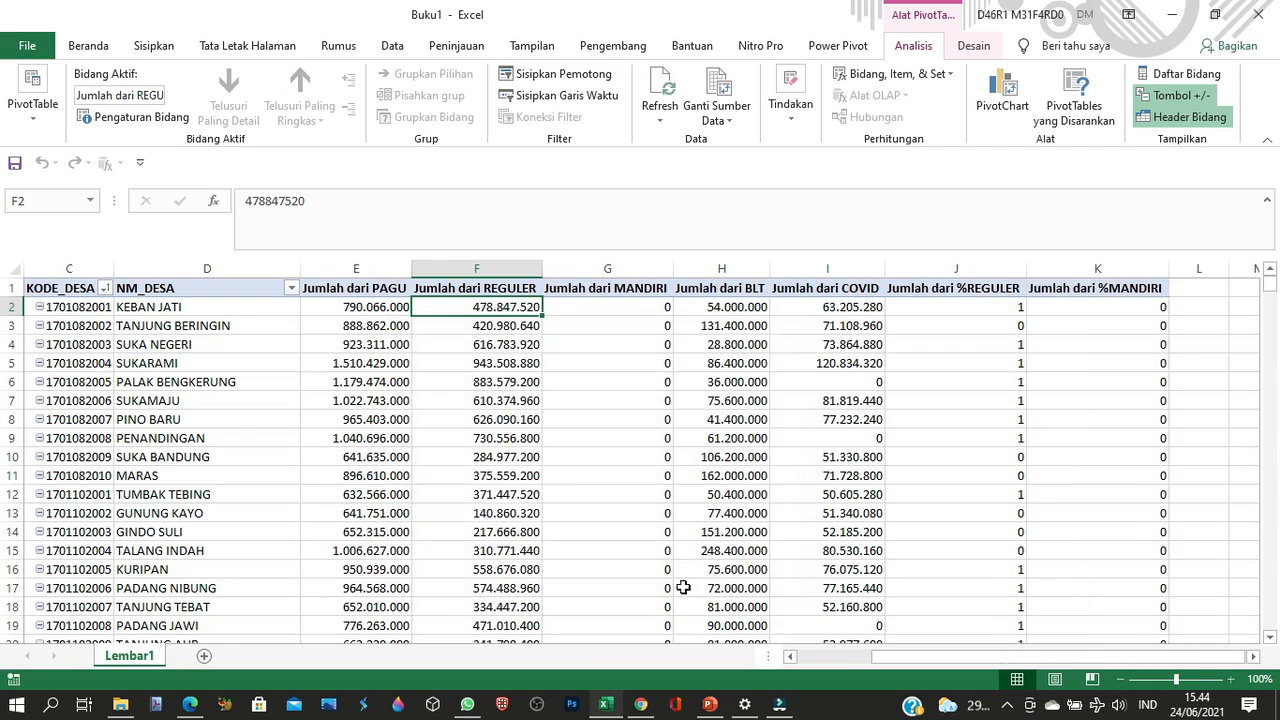
Add a PivotTable calculated field named %BLT with the formula BLT/PAGU
click(885, 74)
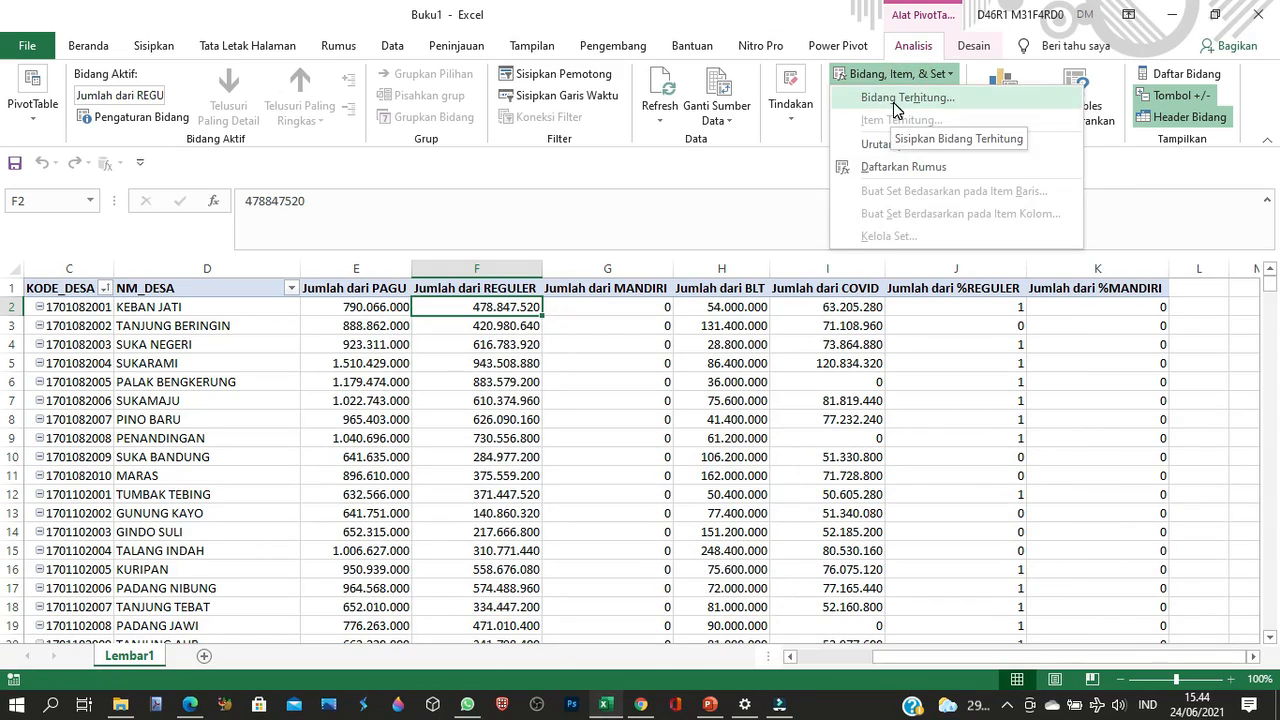
click(893, 93)
text(%)
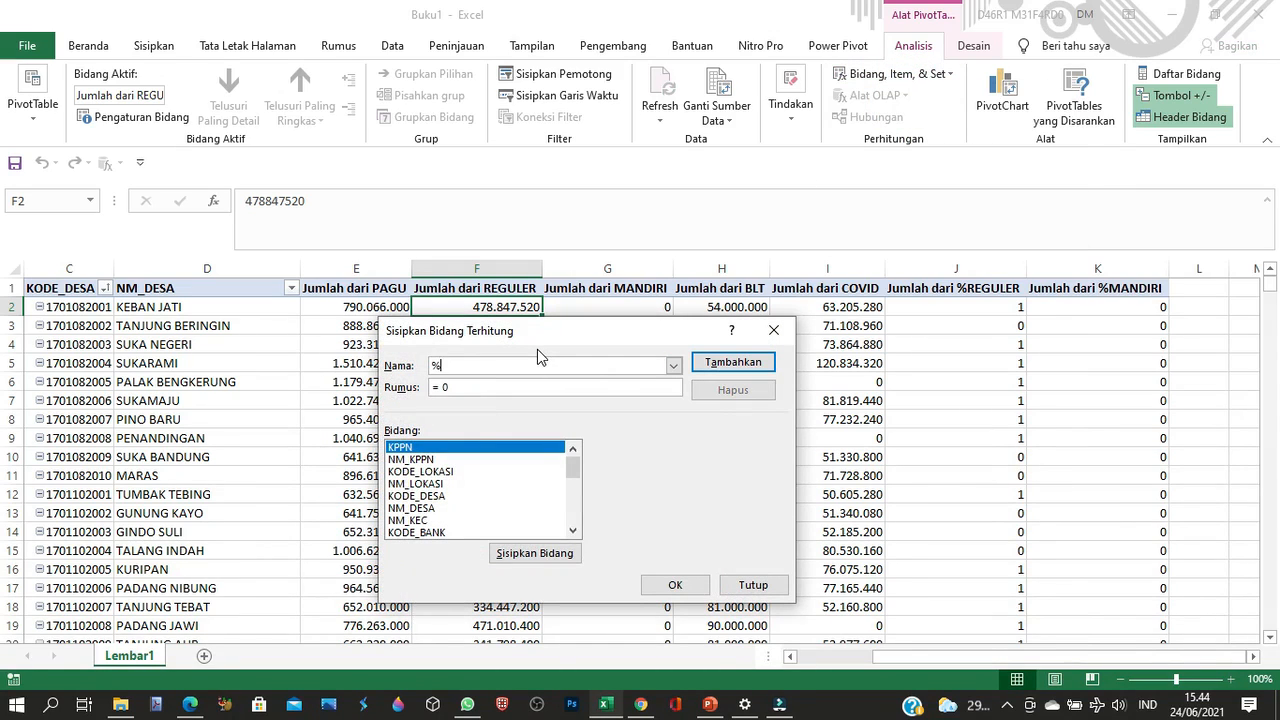
text(BLT)
click(520, 386)
scroll(481, 483, down, 5)
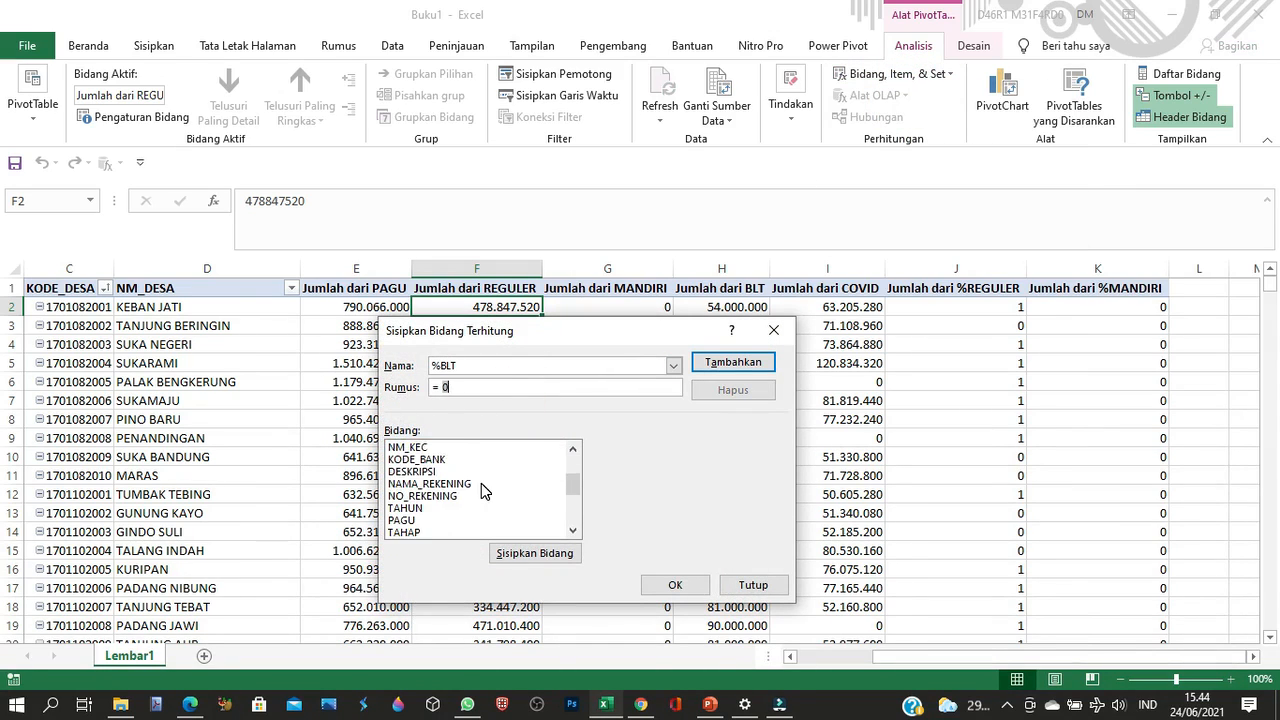
key(BackSpace)
double_click(405, 484)
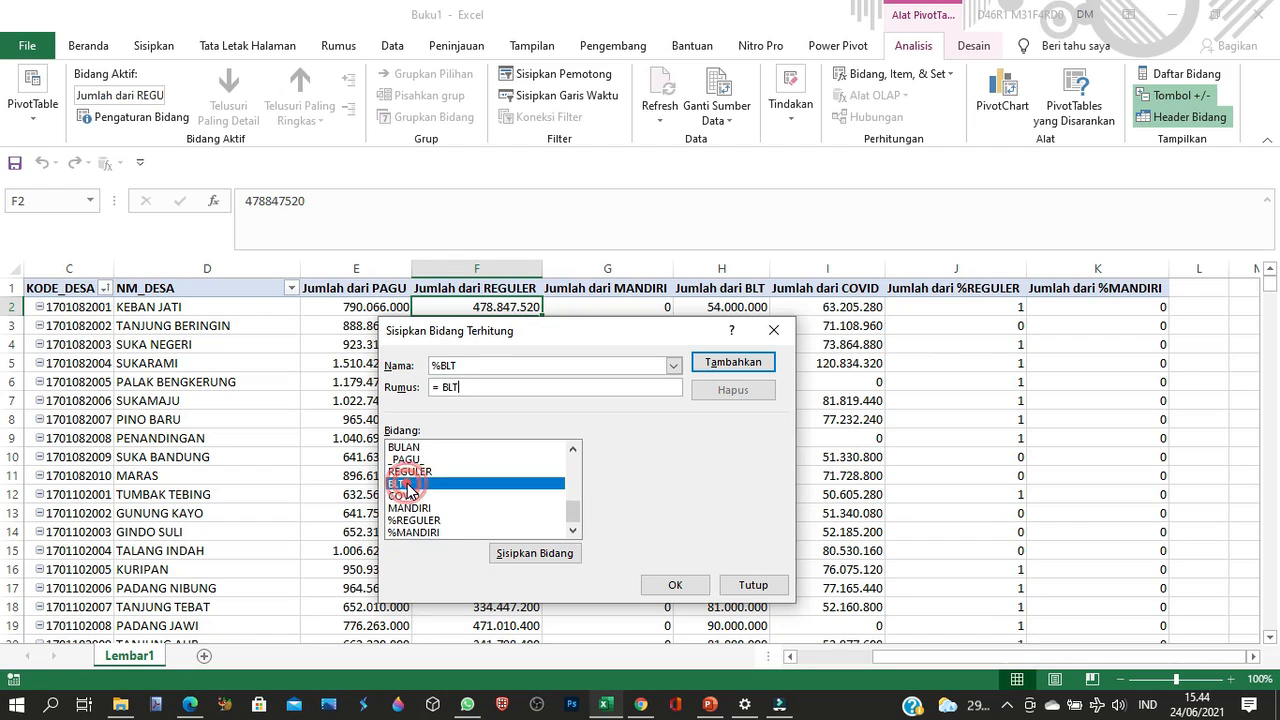
text(/)
scroll(491, 477, up, 2)
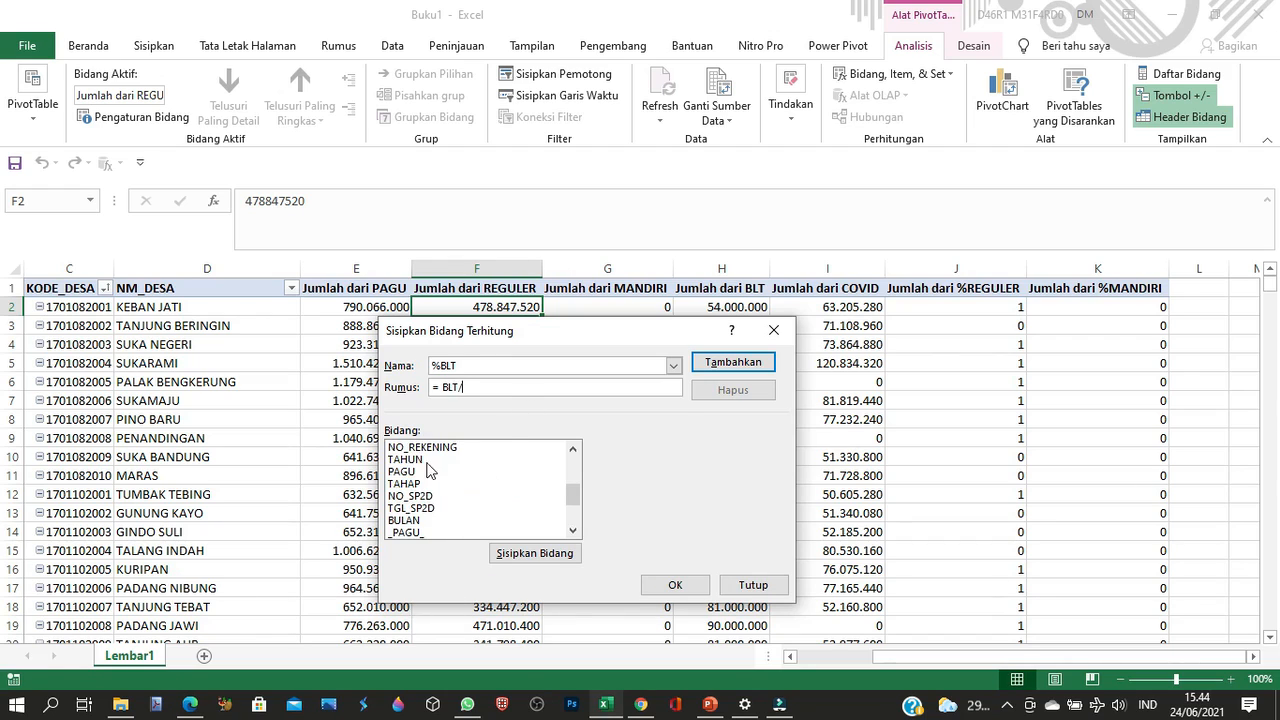
double_click(430, 471)
click(760, 364)
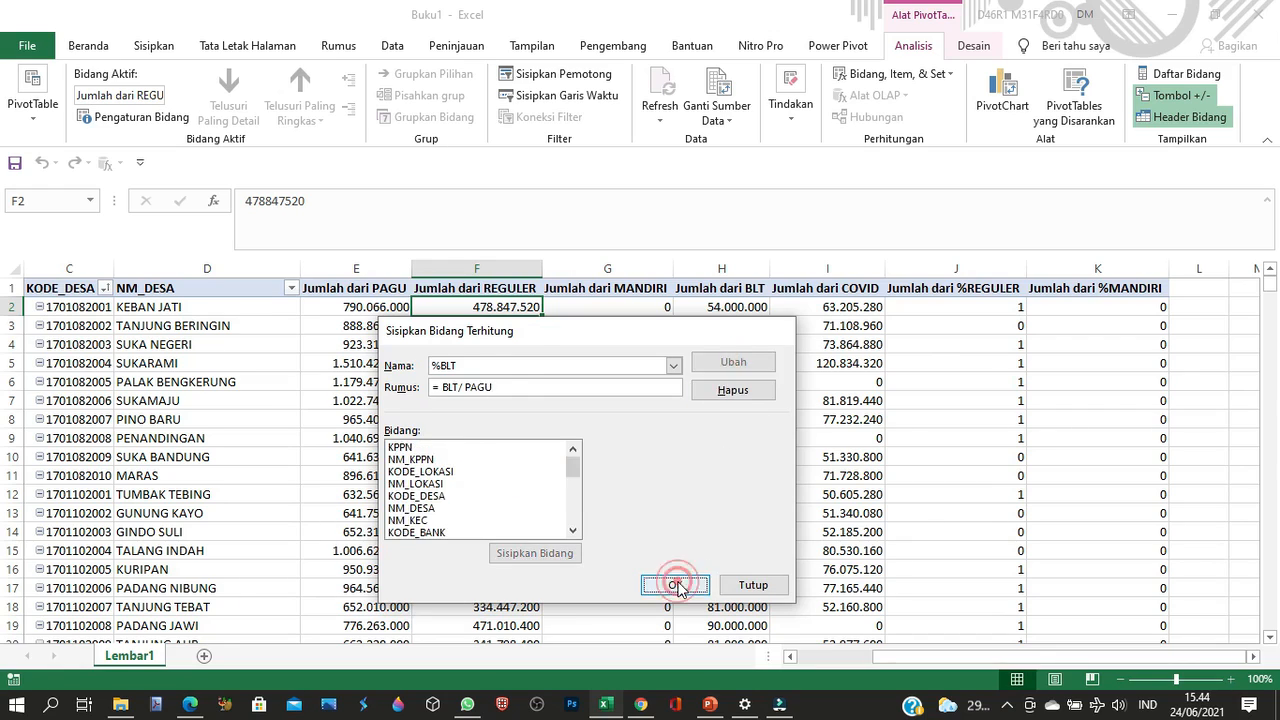
click(675, 585)
Add a PivotTable calculated field named %COVID with the formula COVID/PAGU
click(893, 73)
click(918, 100)
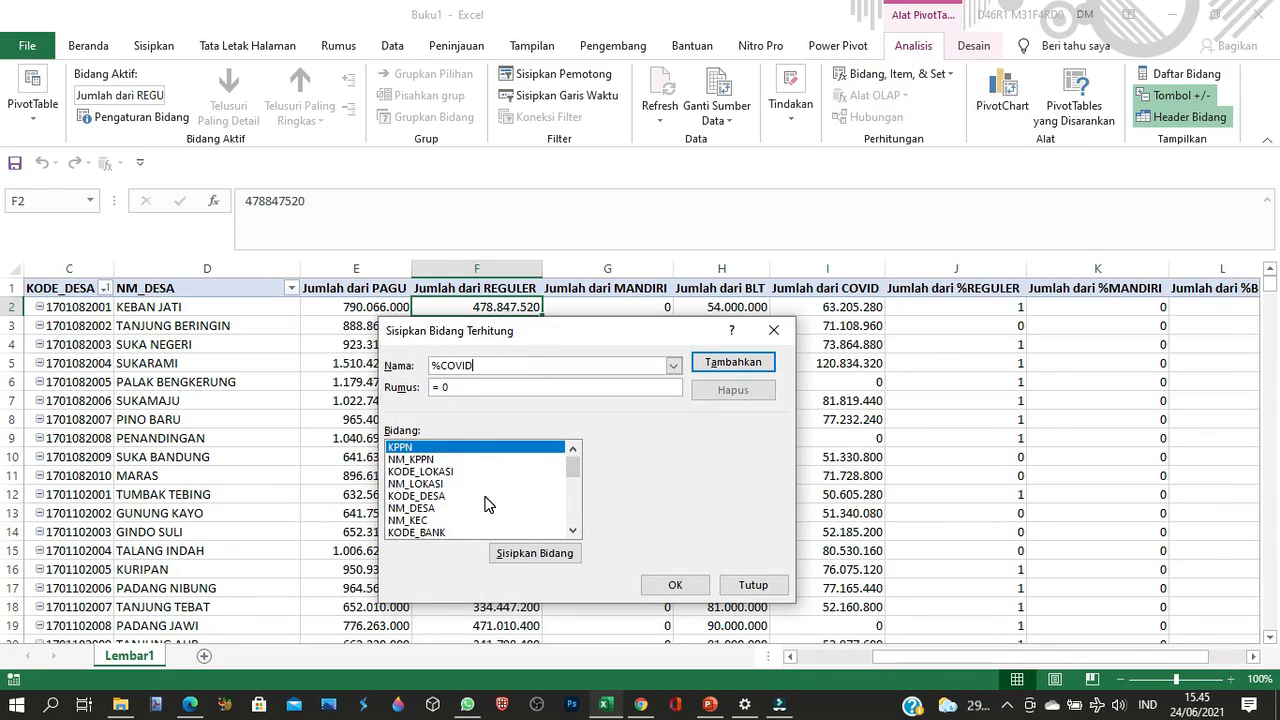
text(%COVID)
scroll(487, 503, down, 4)
double_click(425, 484)
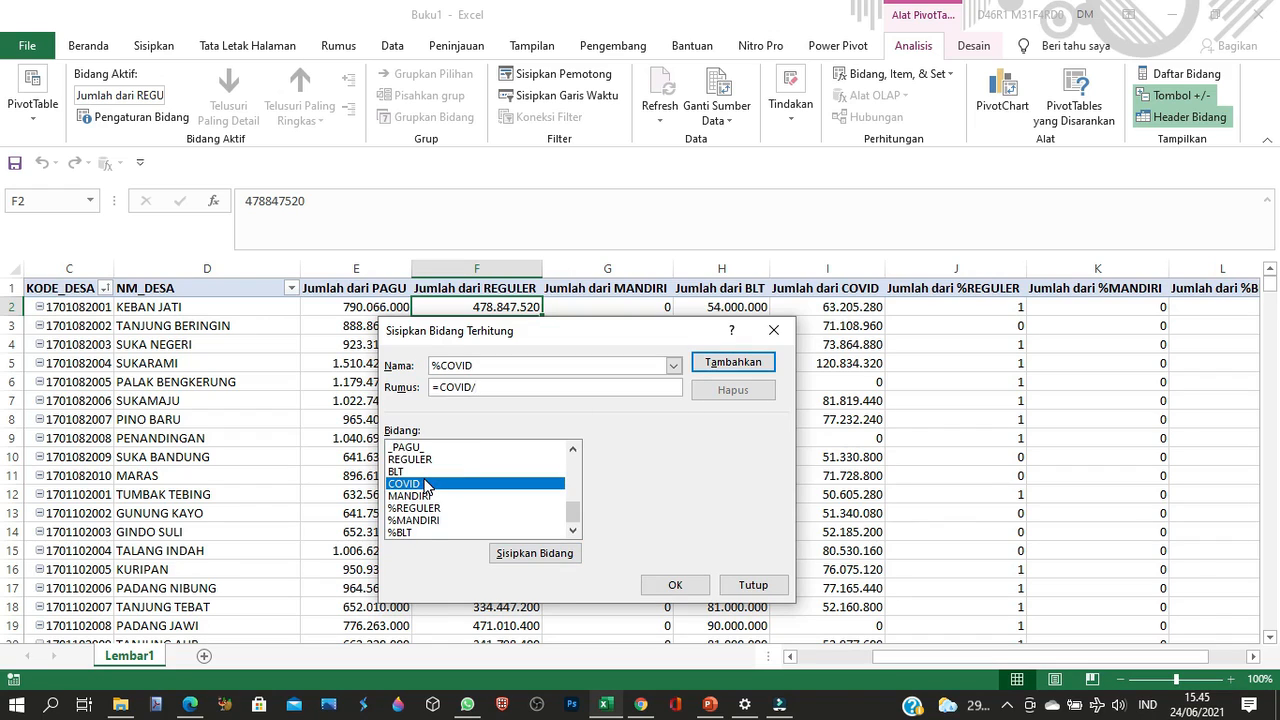
scroll(425, 484, up, 6)
scroll(425, 497, down, 2)
text(/)
double_click(420, 497)
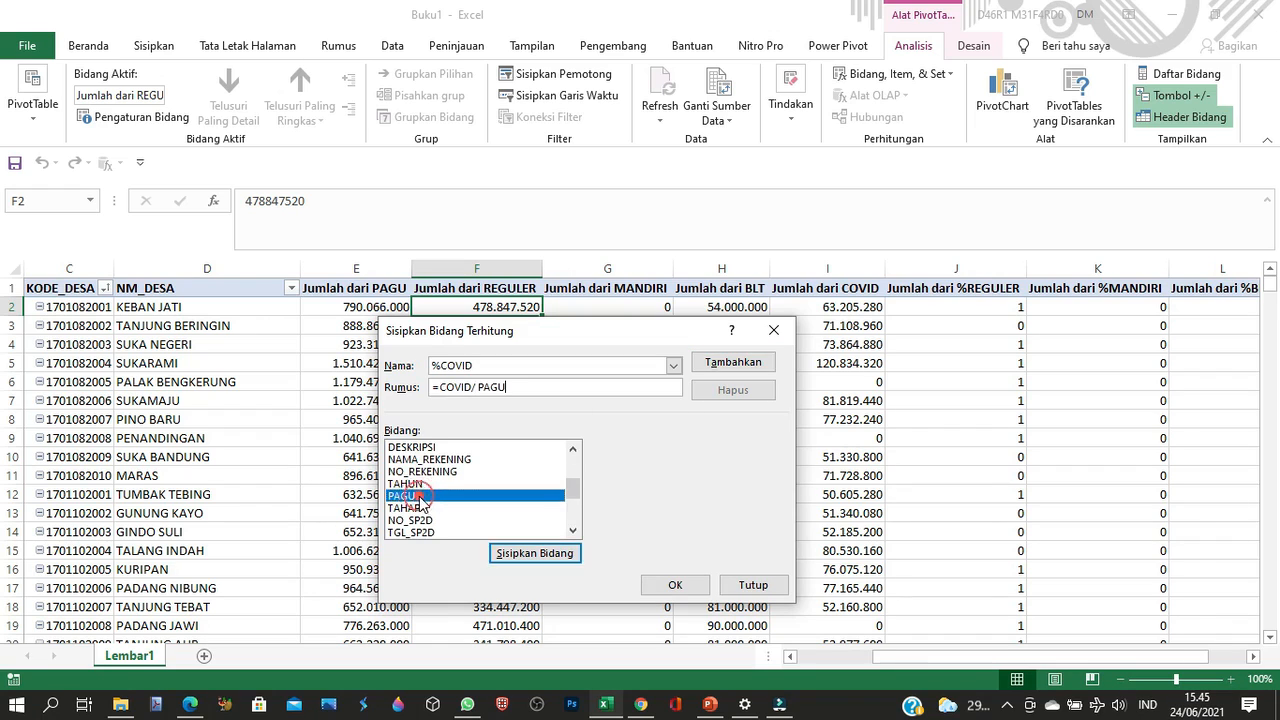
click(733, 362)
click(675, 585)
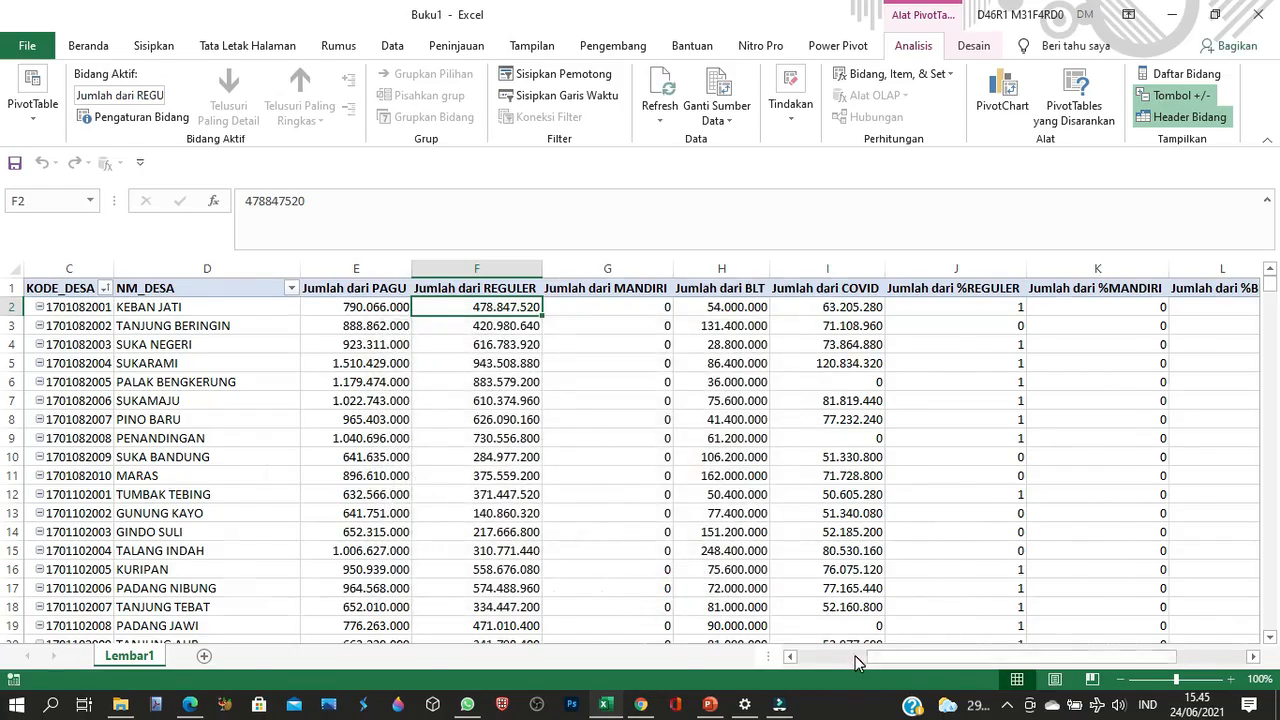
click(857, 657)
click(1147, 657)
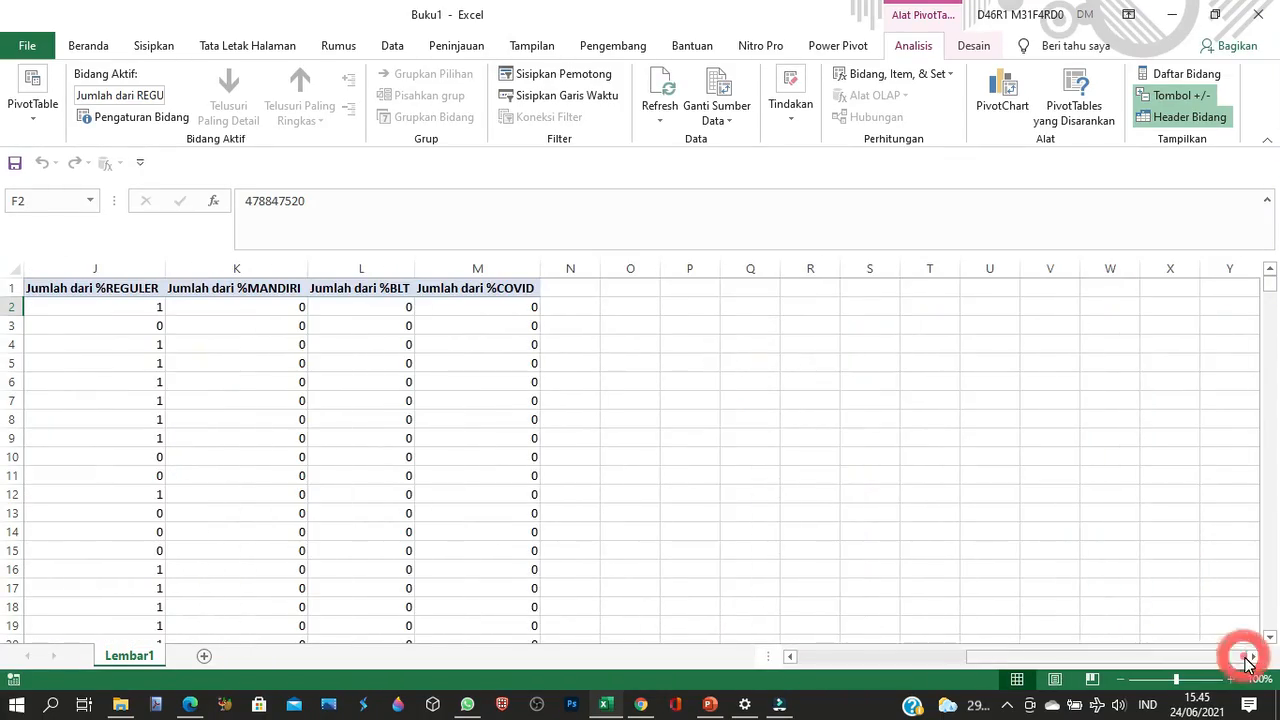
click(949, 657)
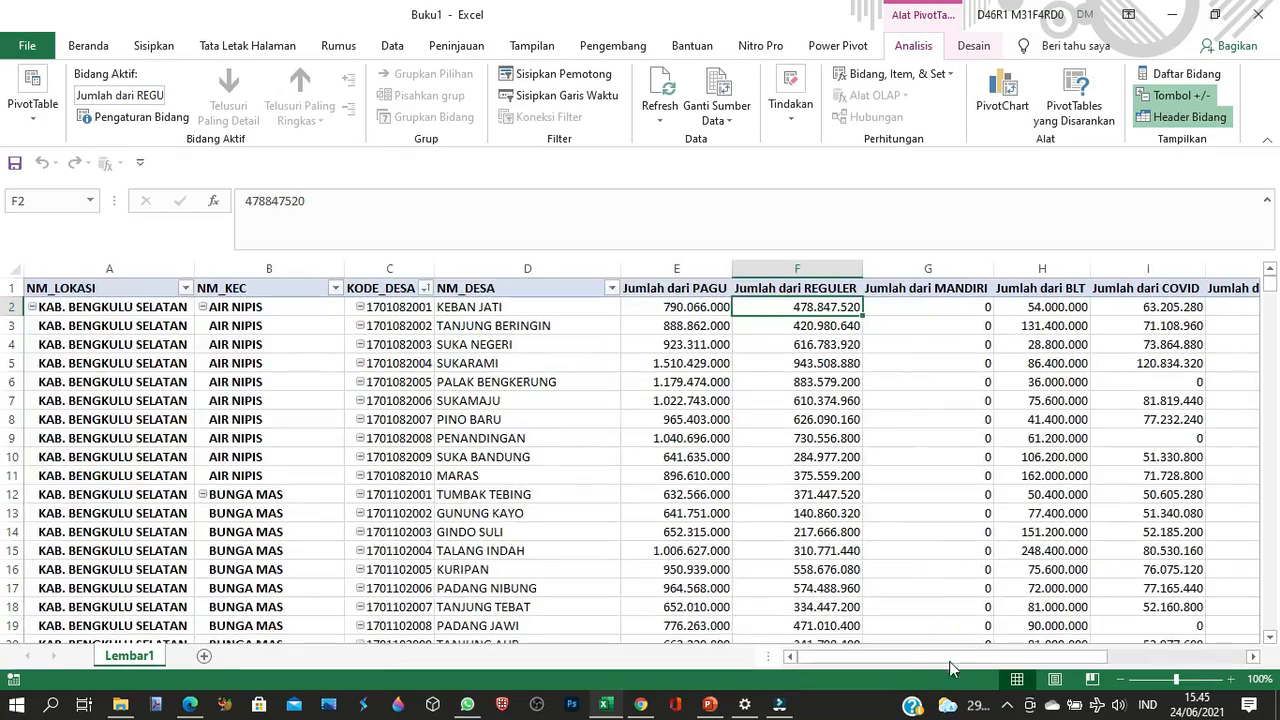
click(1256, 657)
click(1256, 657)
click(1005, 307)
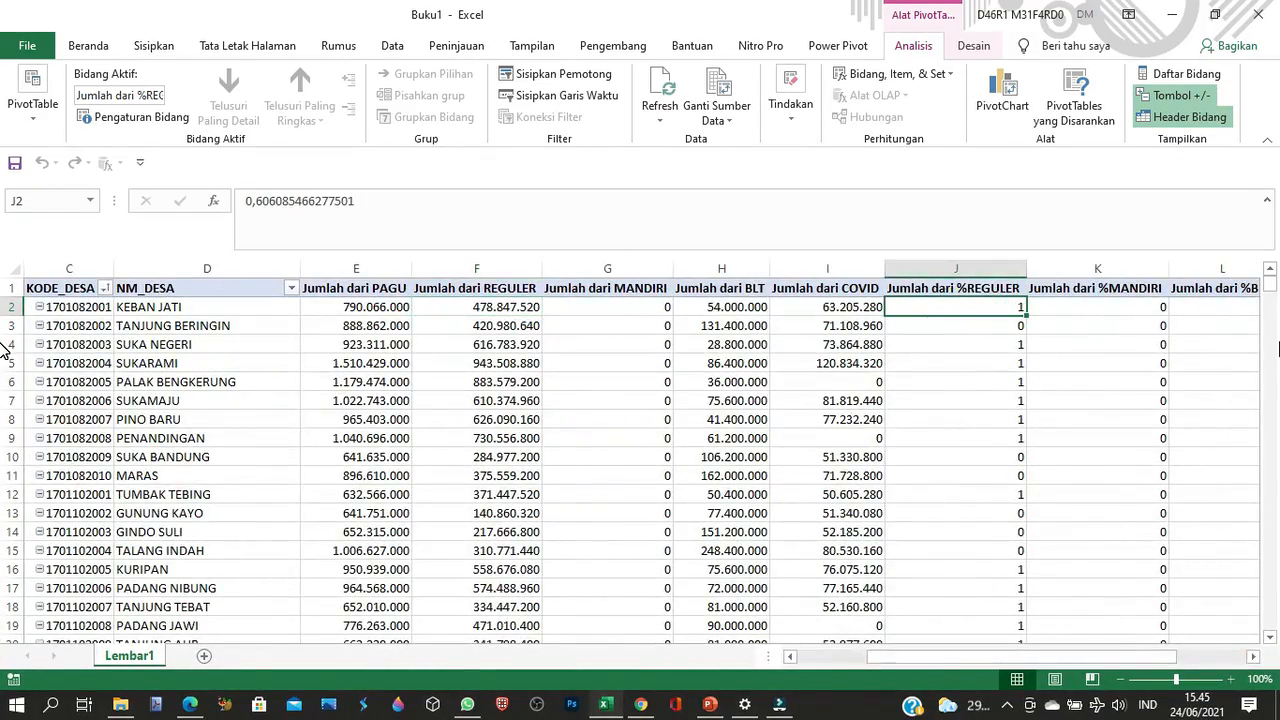
key(ctrl+shift+Right)
key(ctrl+shift+Down)
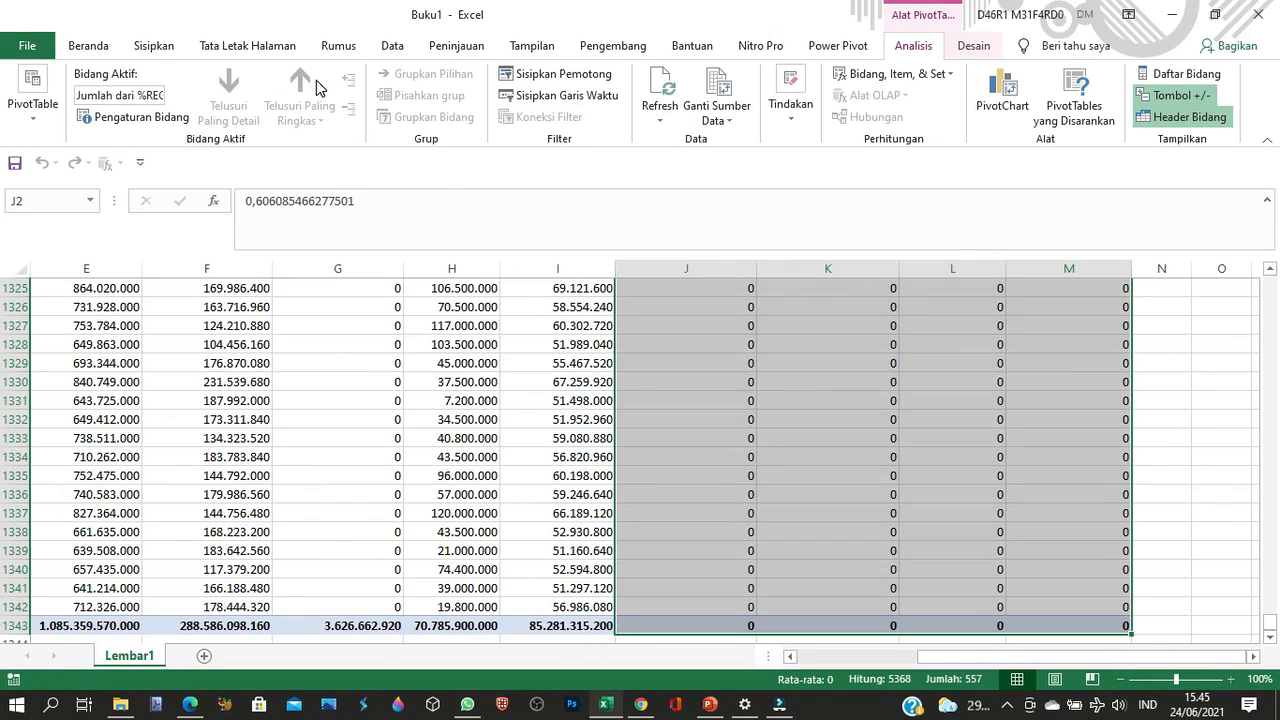
click(760, 305)
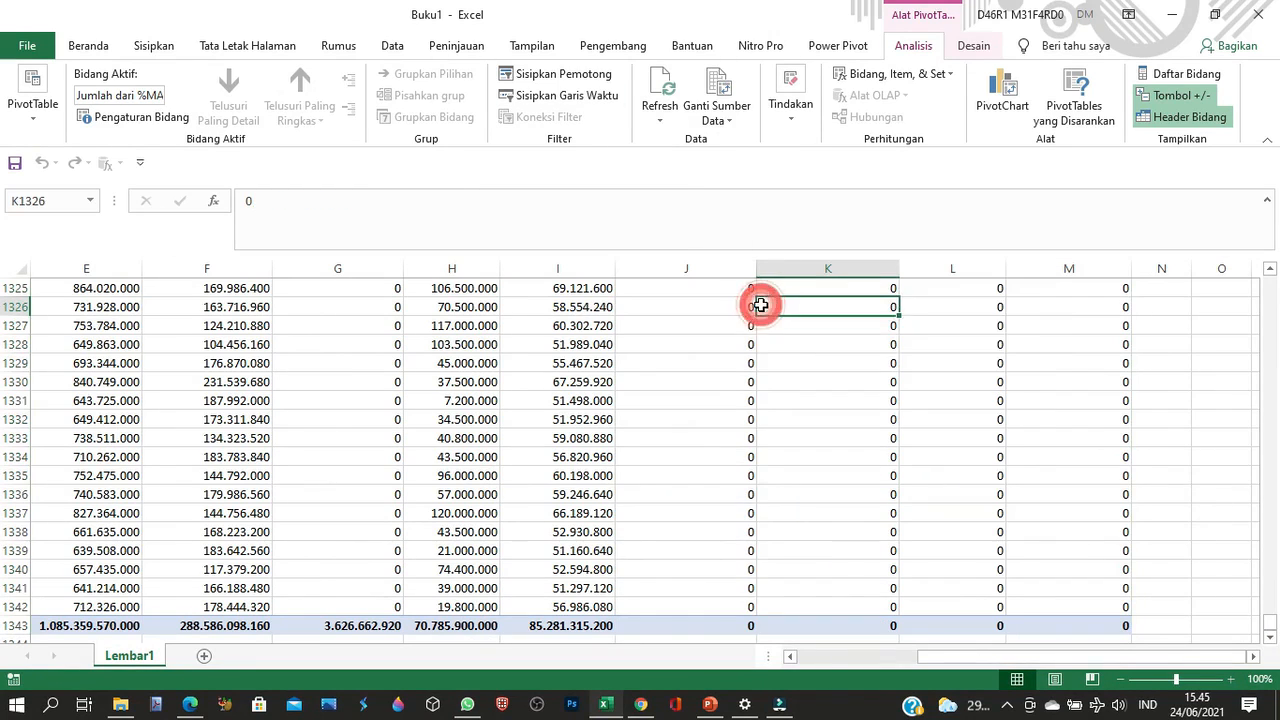
key(ctrl+Up)
click(716, 310)
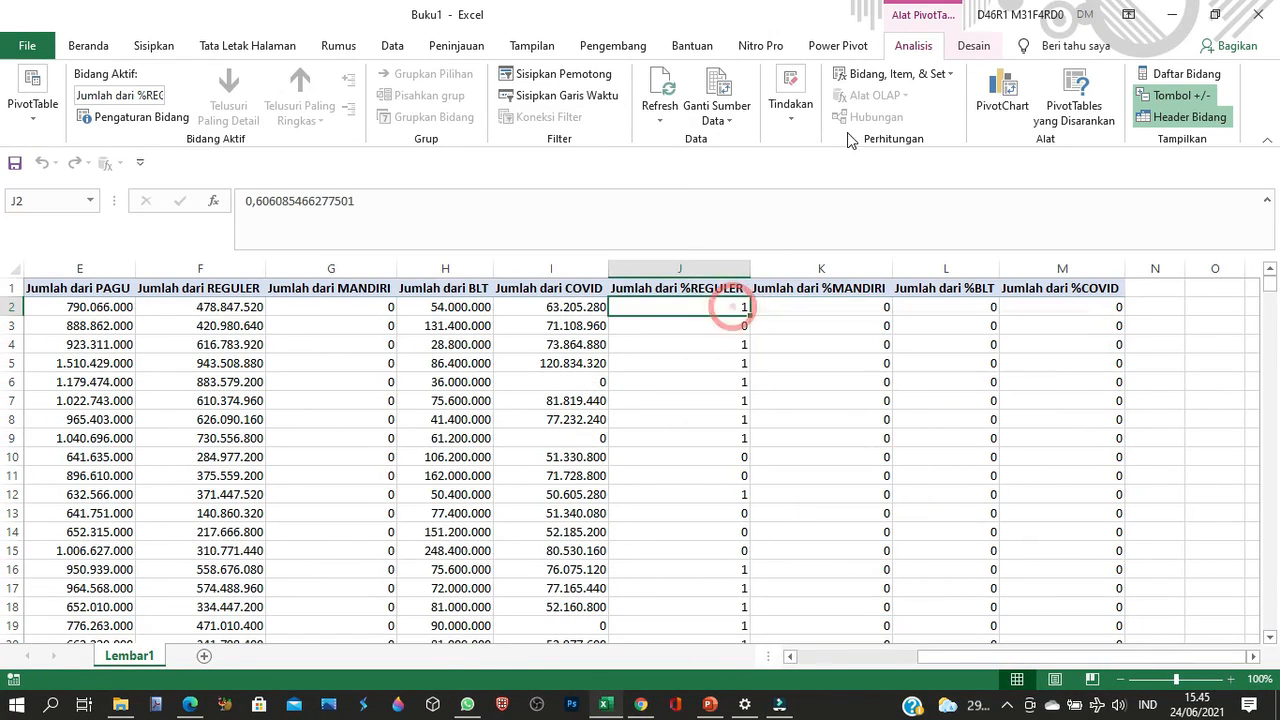
Try to select the values of the four ratio columns with the PivotTable selection options
click(790, 115)
click(838, 185)
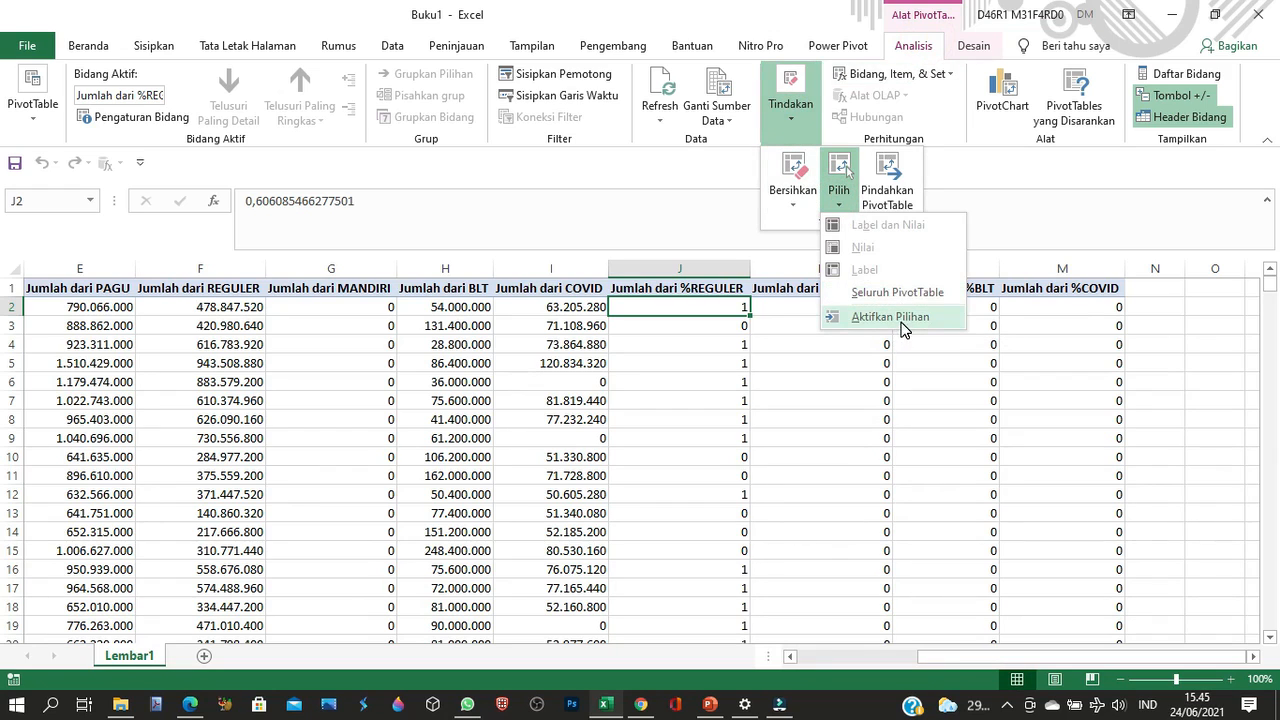
click(903, 318)
shift+click(1020, 310)
click(800, 120)
click(828, 197)
click(890, 314)
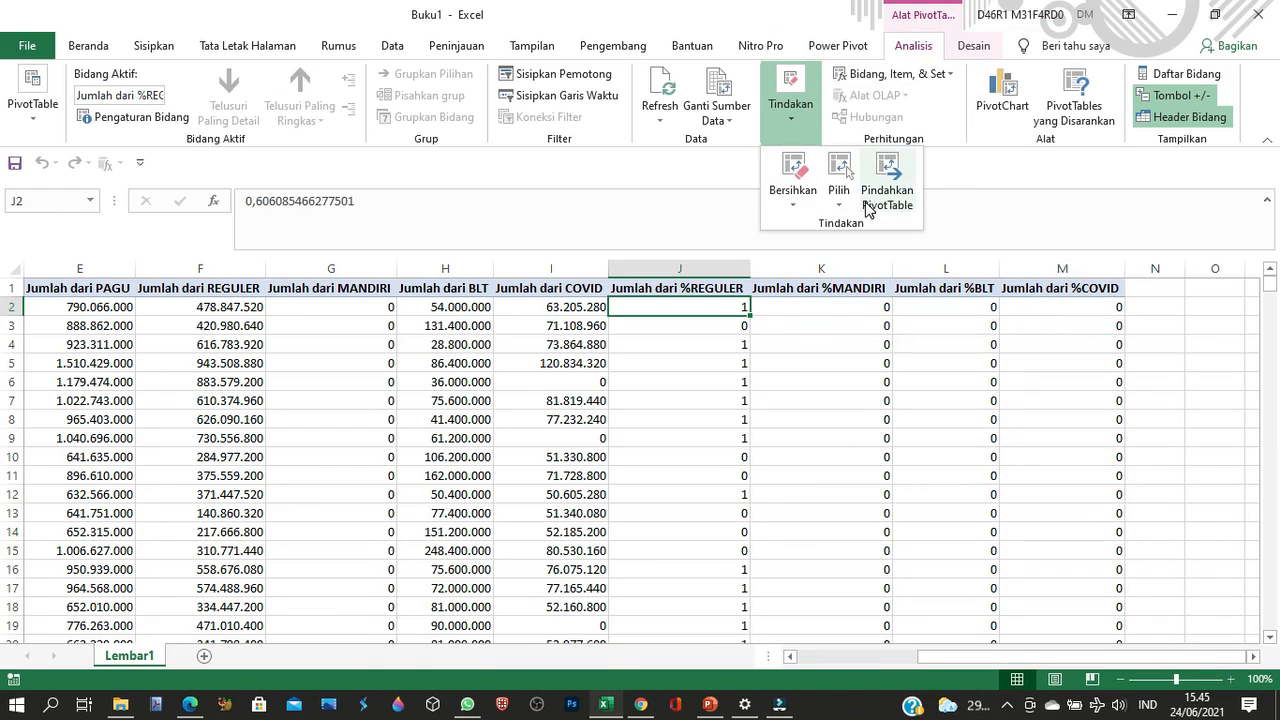
click(838, 192)
click(880, 289)
click(793, 192)
click(838, 192)
click(850, 251)
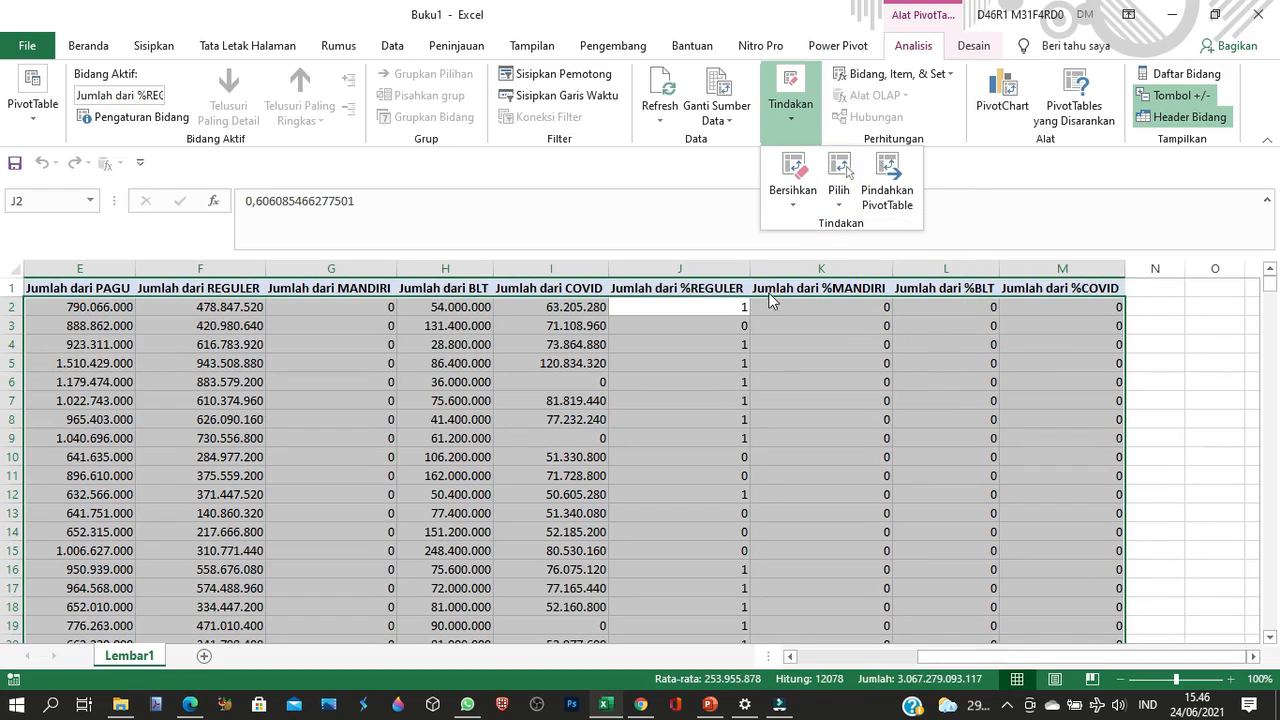
Format the values from %REGULER through %COVID, including the total row, as percentages (Persentase) with 2 decimal places
click(698, 305)
click(698, 306)
key(ctrl+shift+Right)
key(ctrl+shift+Down)
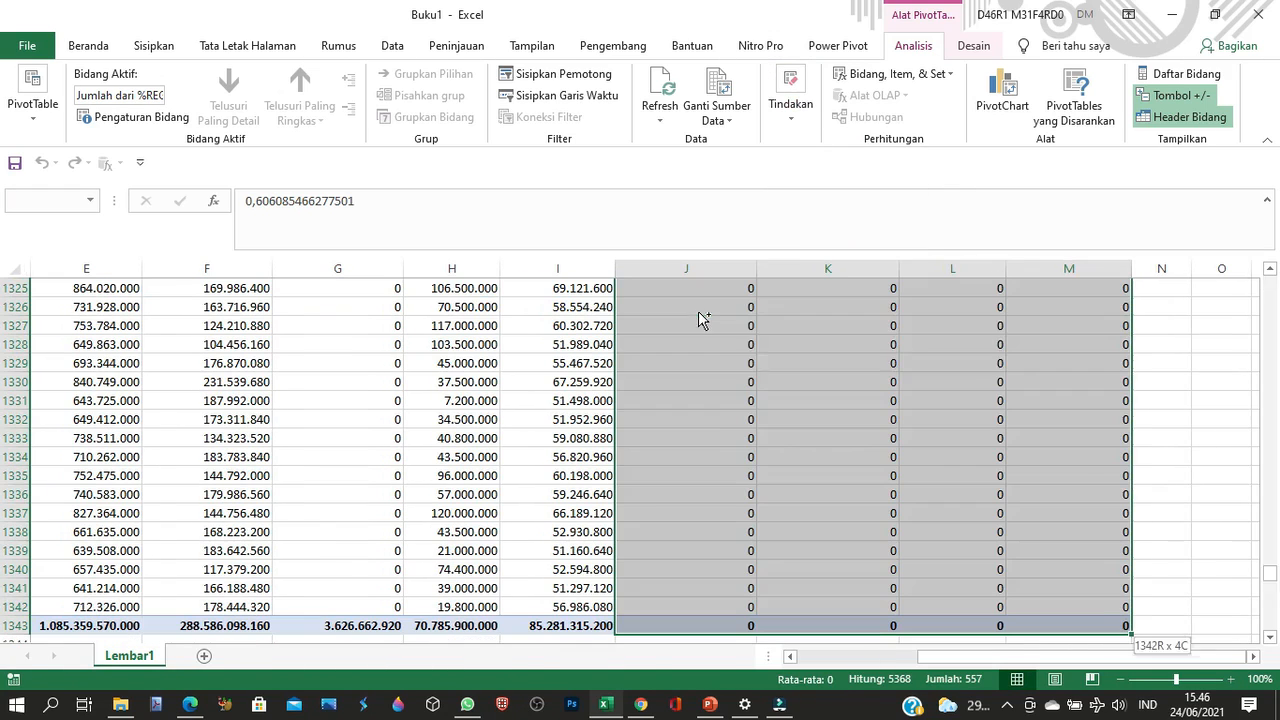
right_click(805, 294)
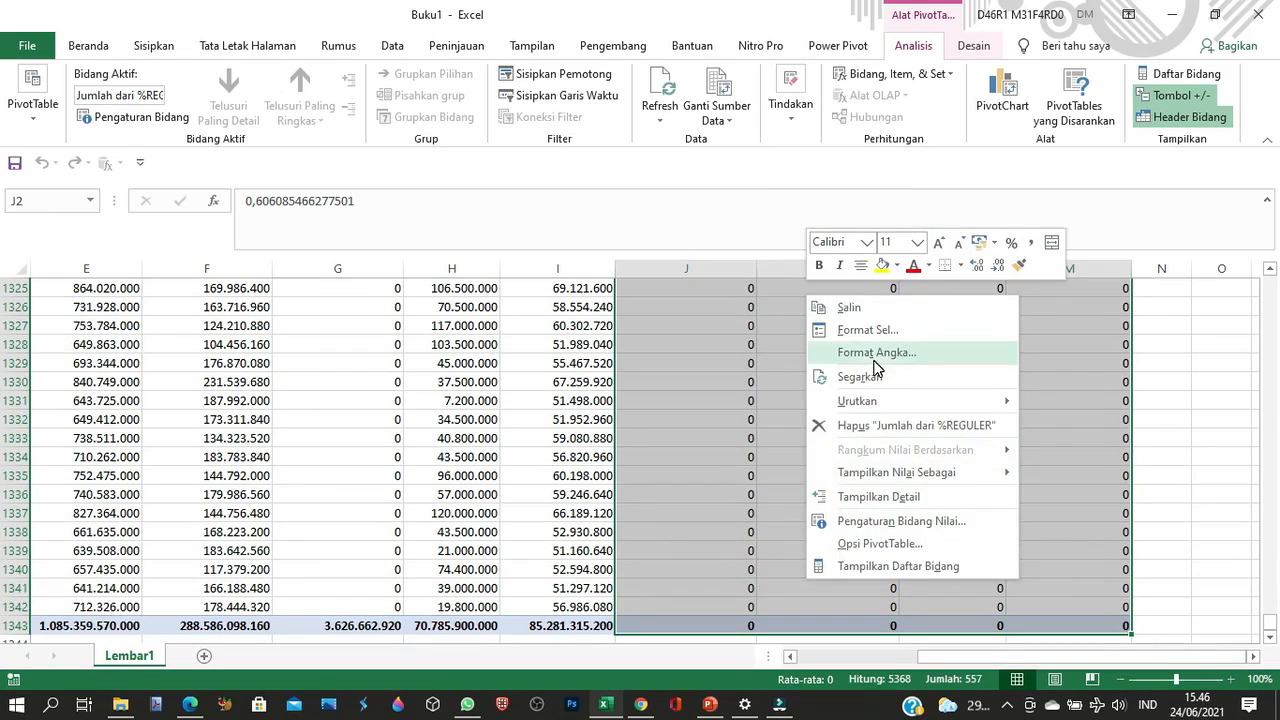
click(888, 329)
click(688, 252)
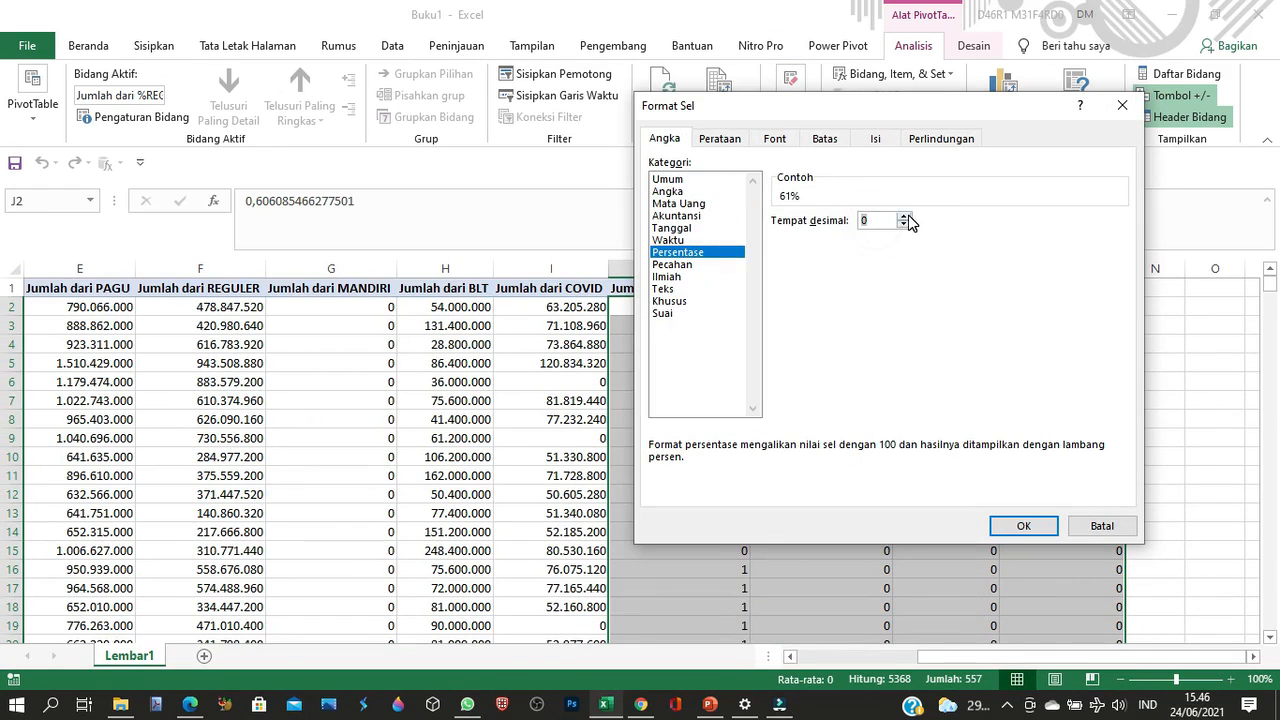
click(1024, 527)
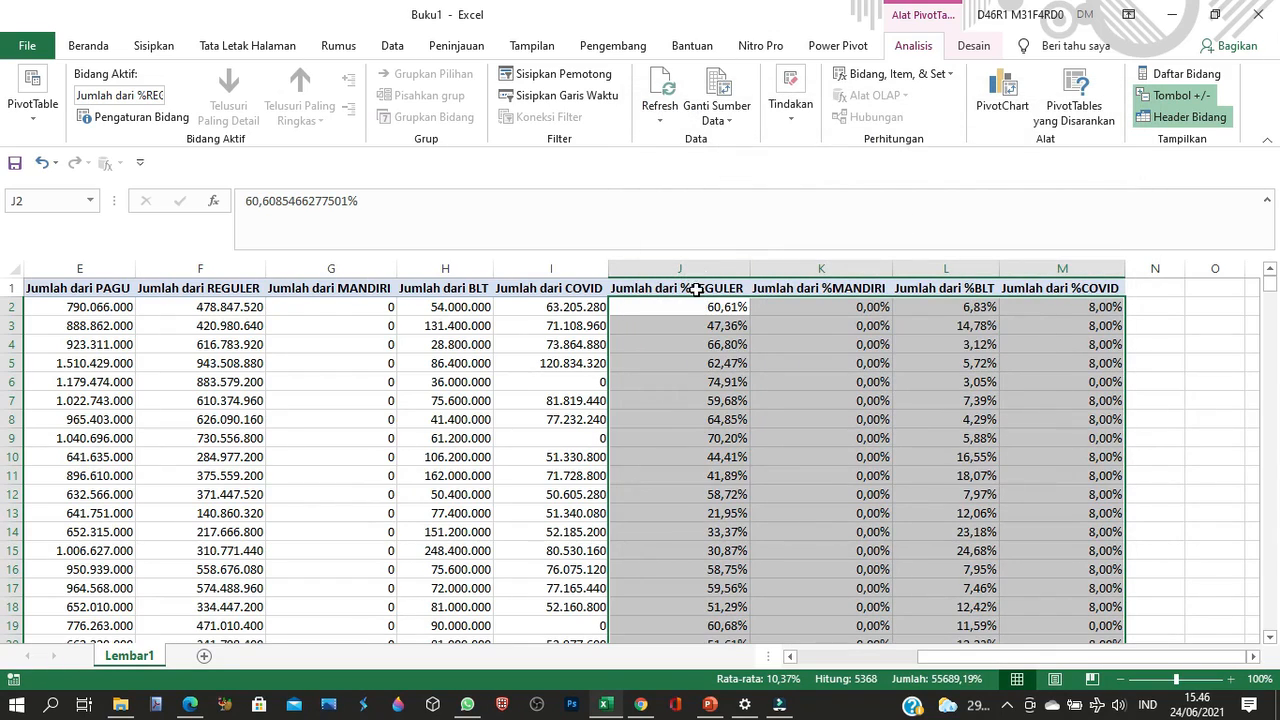
Rename the PivotTable header Jumlah dari PAGU in E1 to .PAGU
click(890, 662)
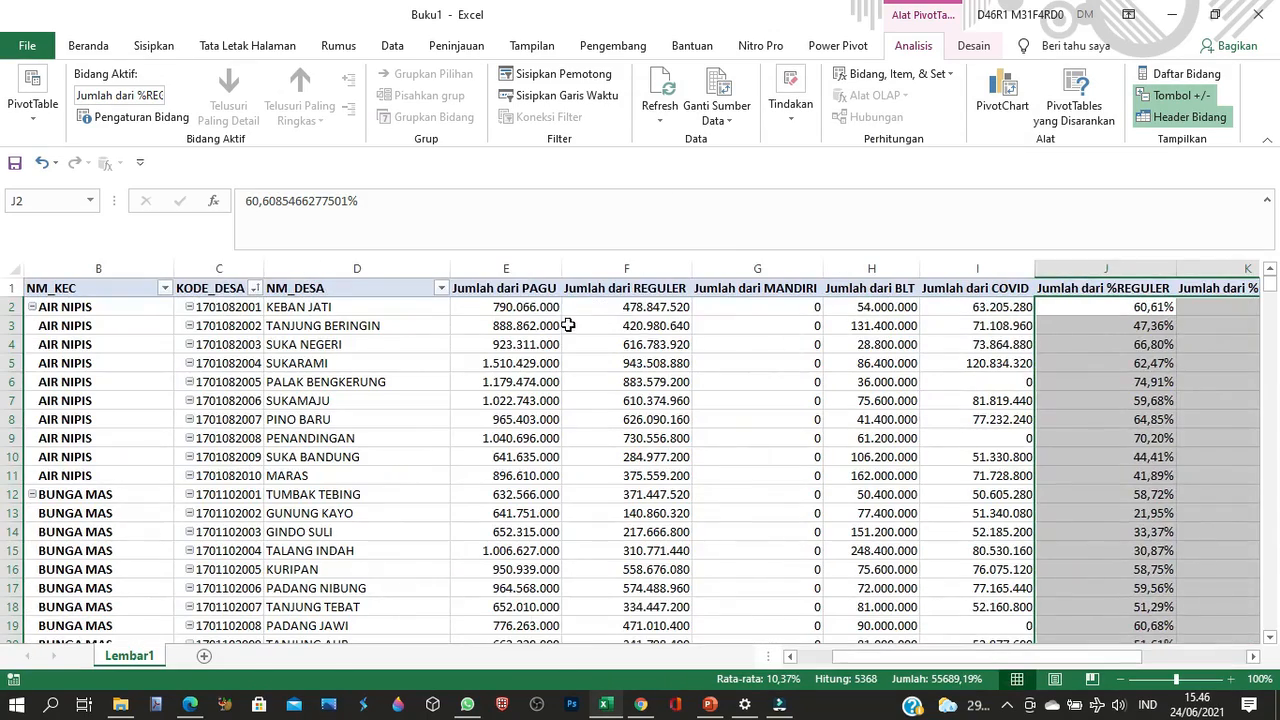
click(525, 290)
triple_click(325, 201)
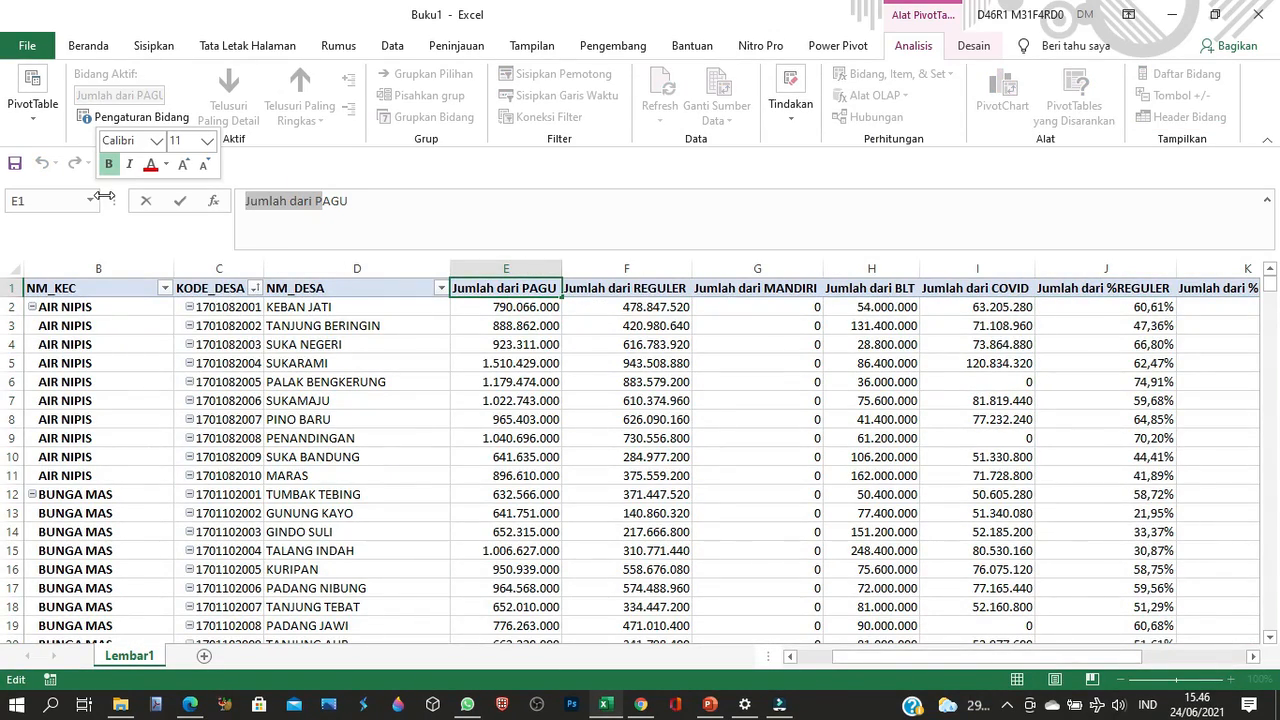
key(Home)
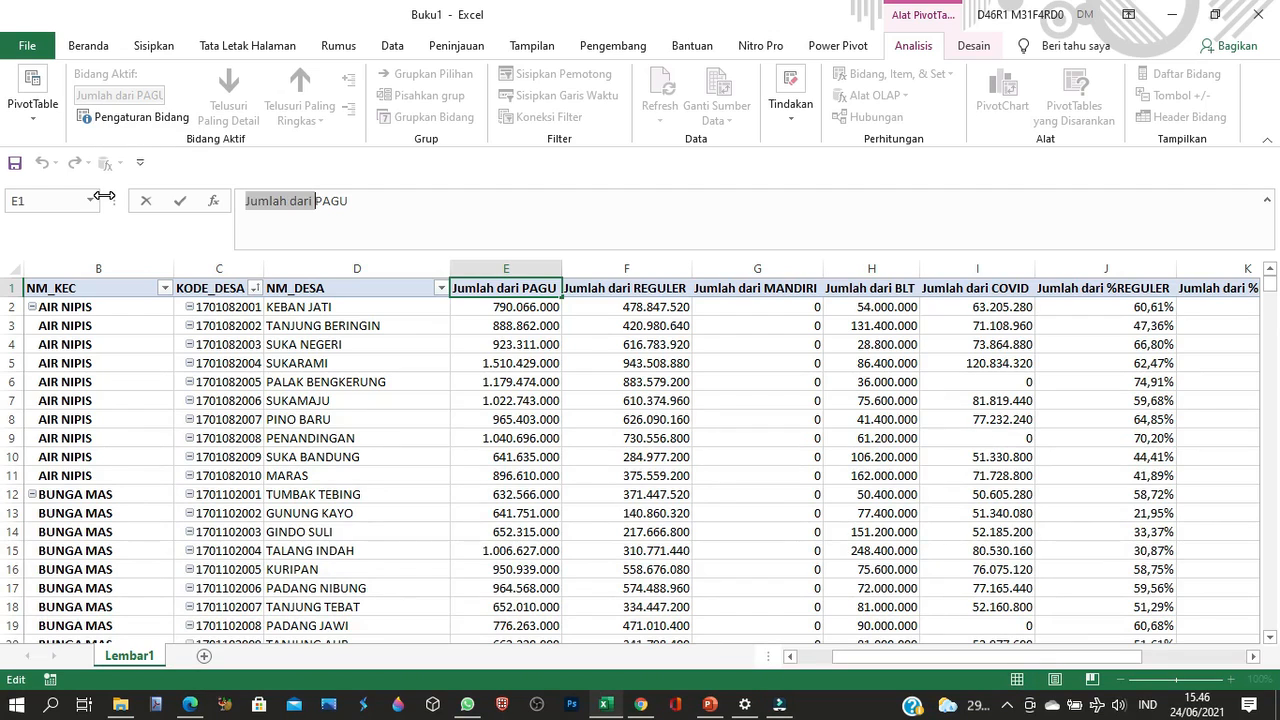
text(.)
Rename the PivotTable header Jumlah dari REGULER in F1 to .REGULER
click(622, 298)
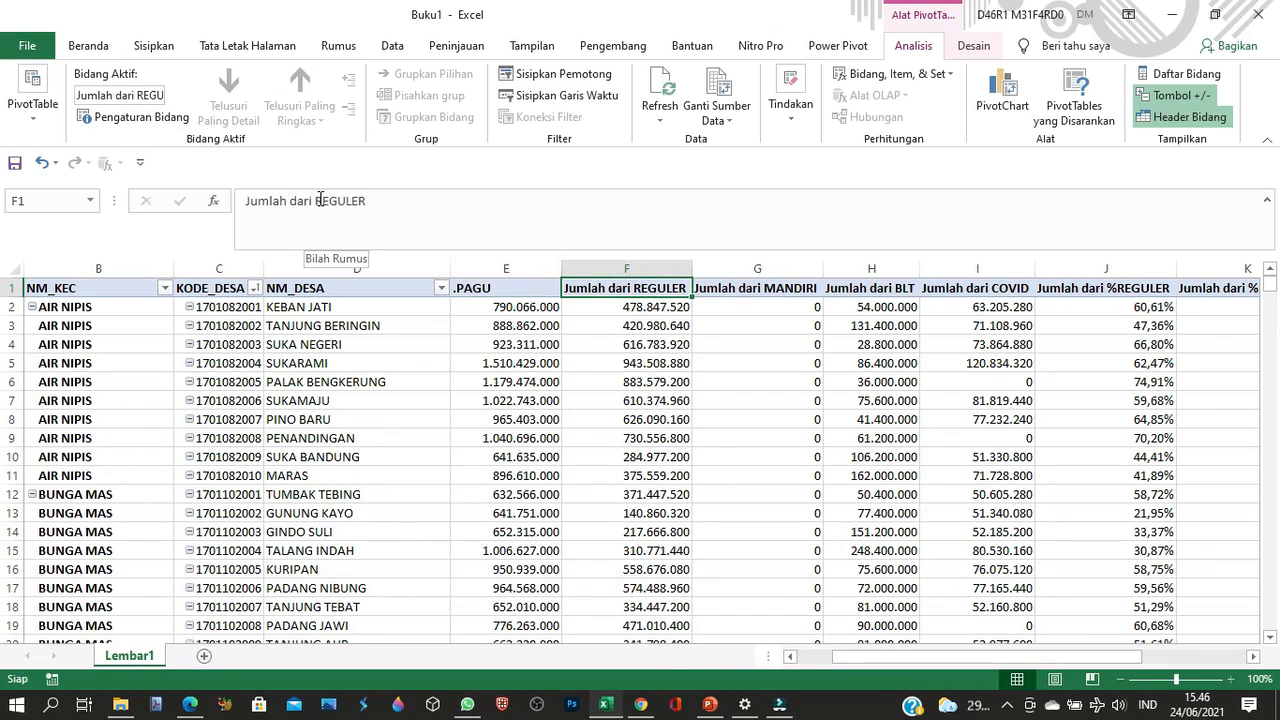
drag(314, 201, 245, 201)
text(.)
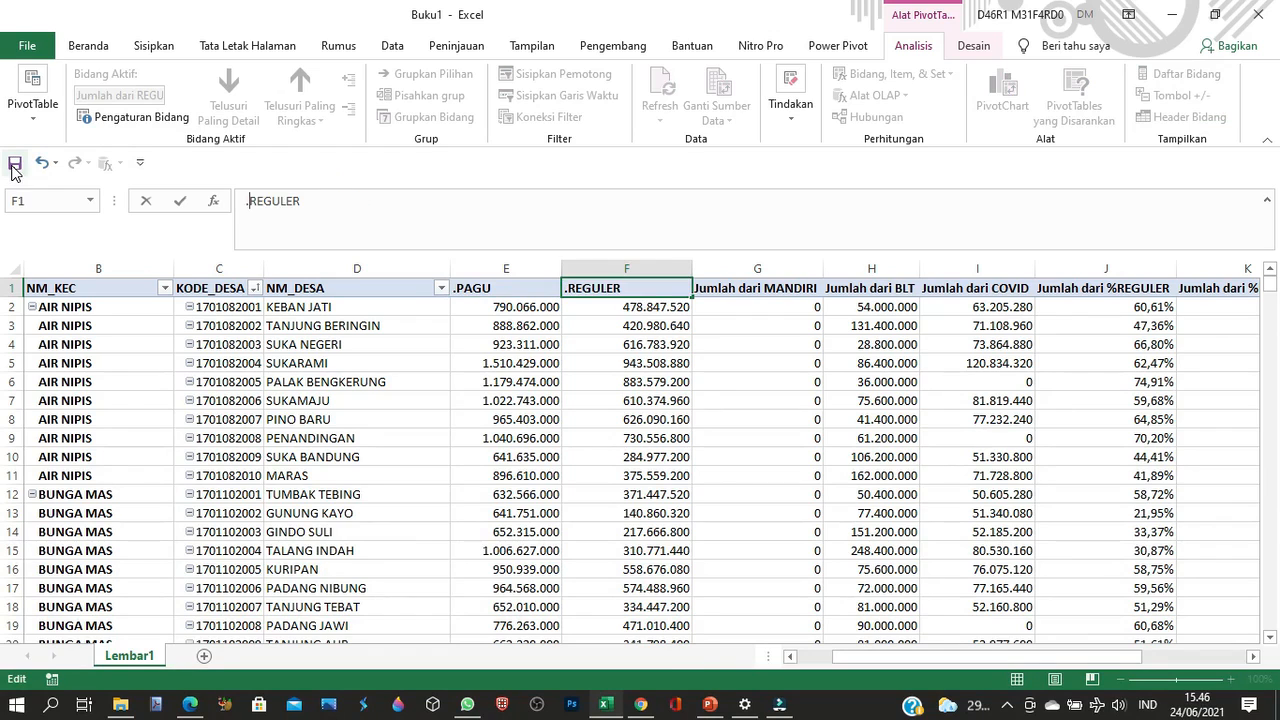
key(Return)
Rename the PivotTable header Jumlah dari MANDIRI in G1 to .MANDIRI
click(754, 266)
click(757, 288)
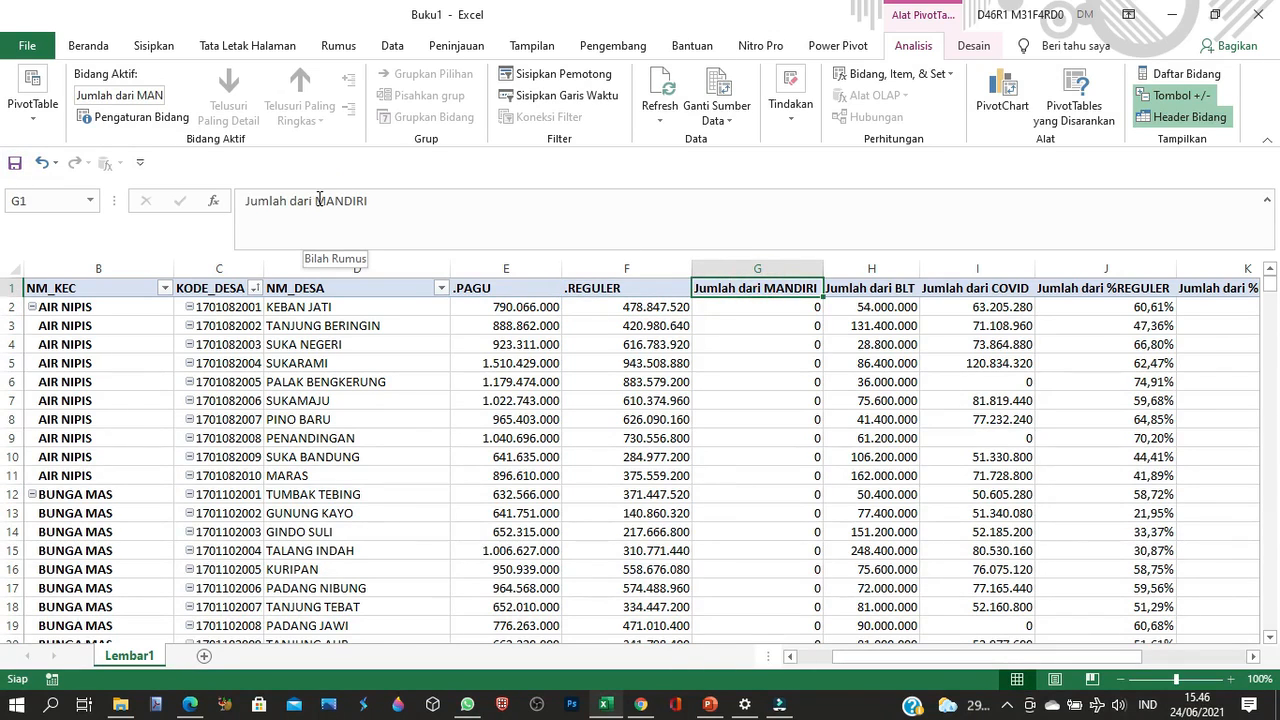
drag(316, 201, 245, 201)
text(.)
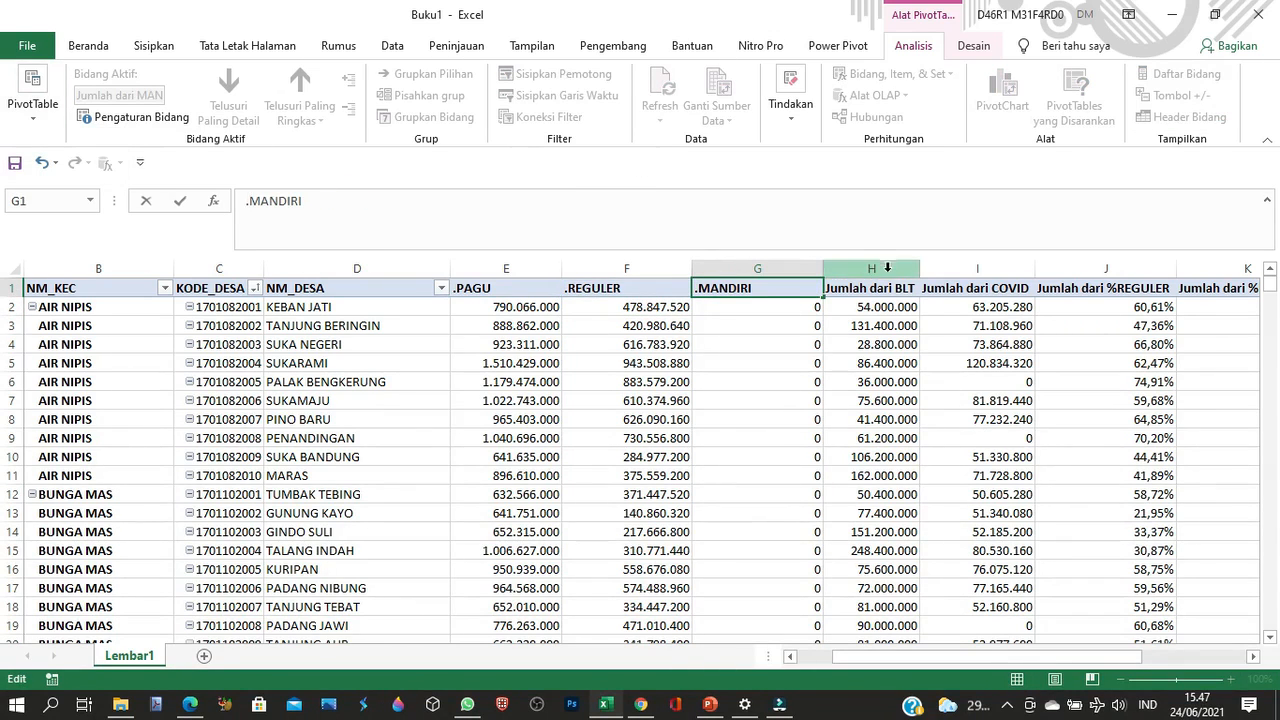
key(Tab)
Rename the PivotTable headers Jumlah dari BLT in H1 and Jumlah dari COVID in I1 to .BLT and .COVID
drag(316, 201, 245, 201)
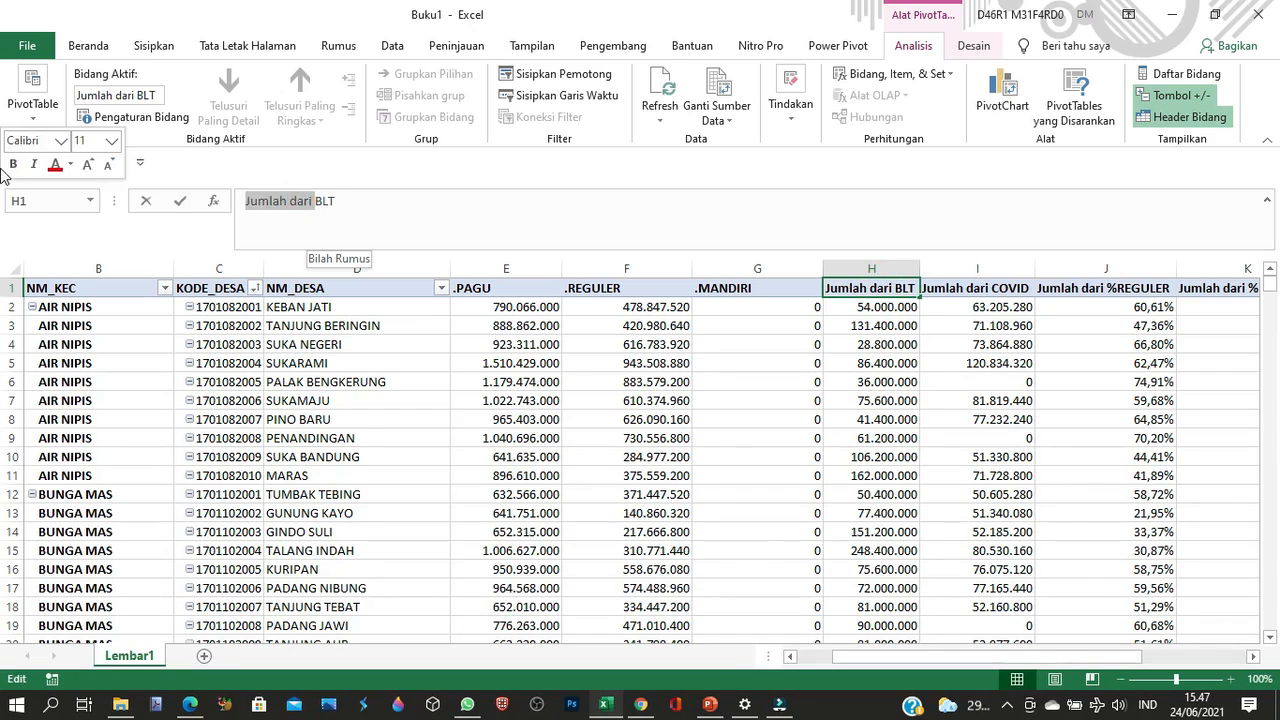
text(.)
key(Return)
click(1010, 288)
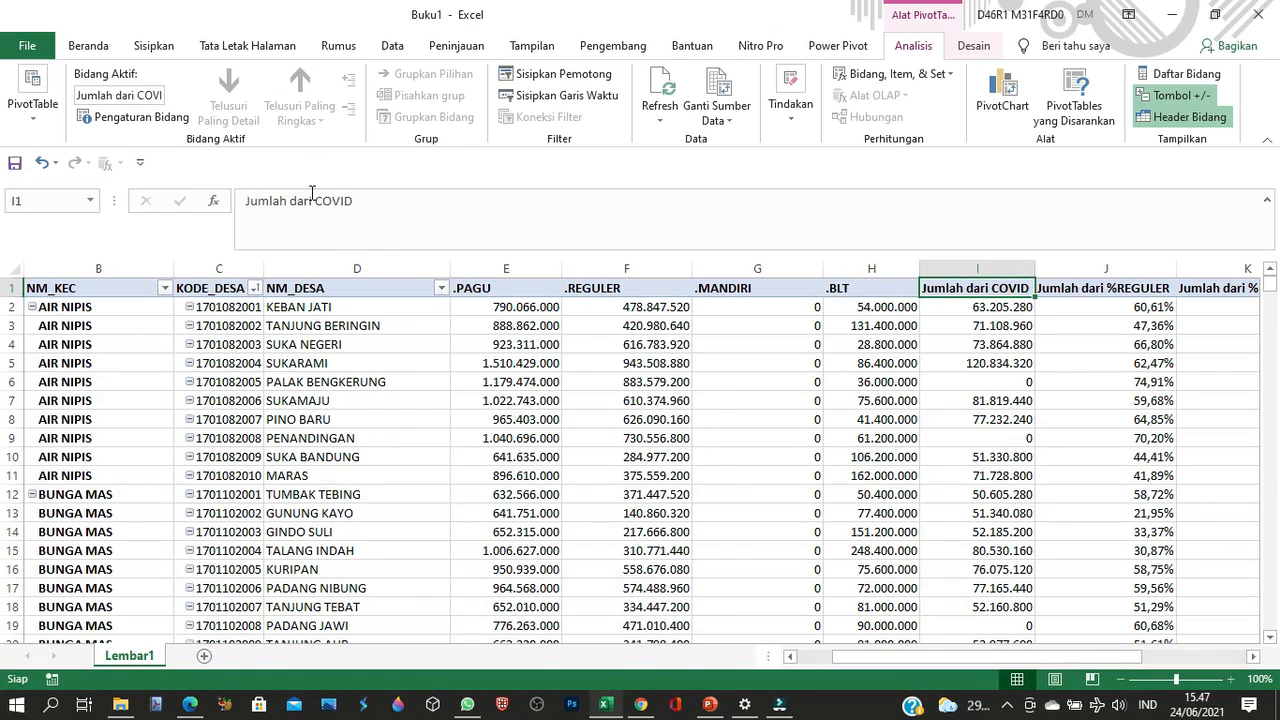
drag(316, 201, 245, 201)
text(.)
key(Return)
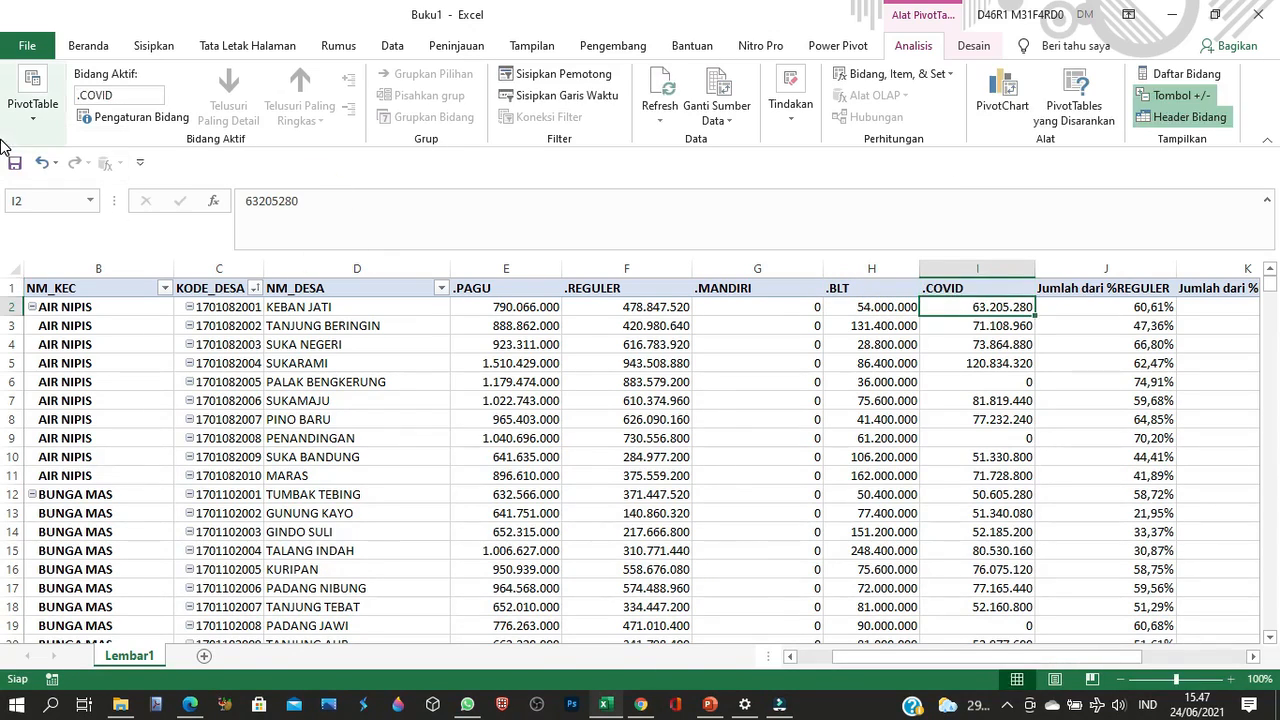
Rename the PivotTable headers Jumlah dari %REGULER in J1 and Jumlah dari %MANDIRI in K1 to .%REGULER and .%MANDIRI
click(1110, 286)
drag(316, 201, 245, 201)
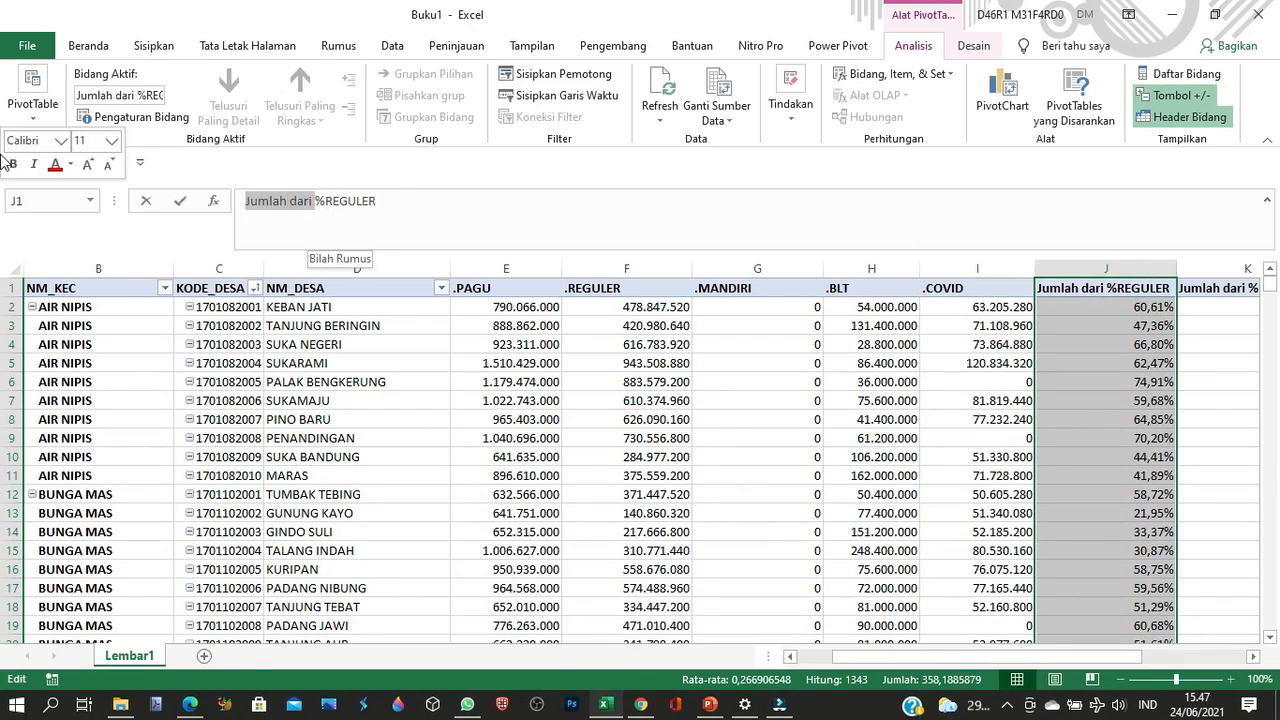
text(.)
click(1250, 659)
click(1250, 659)
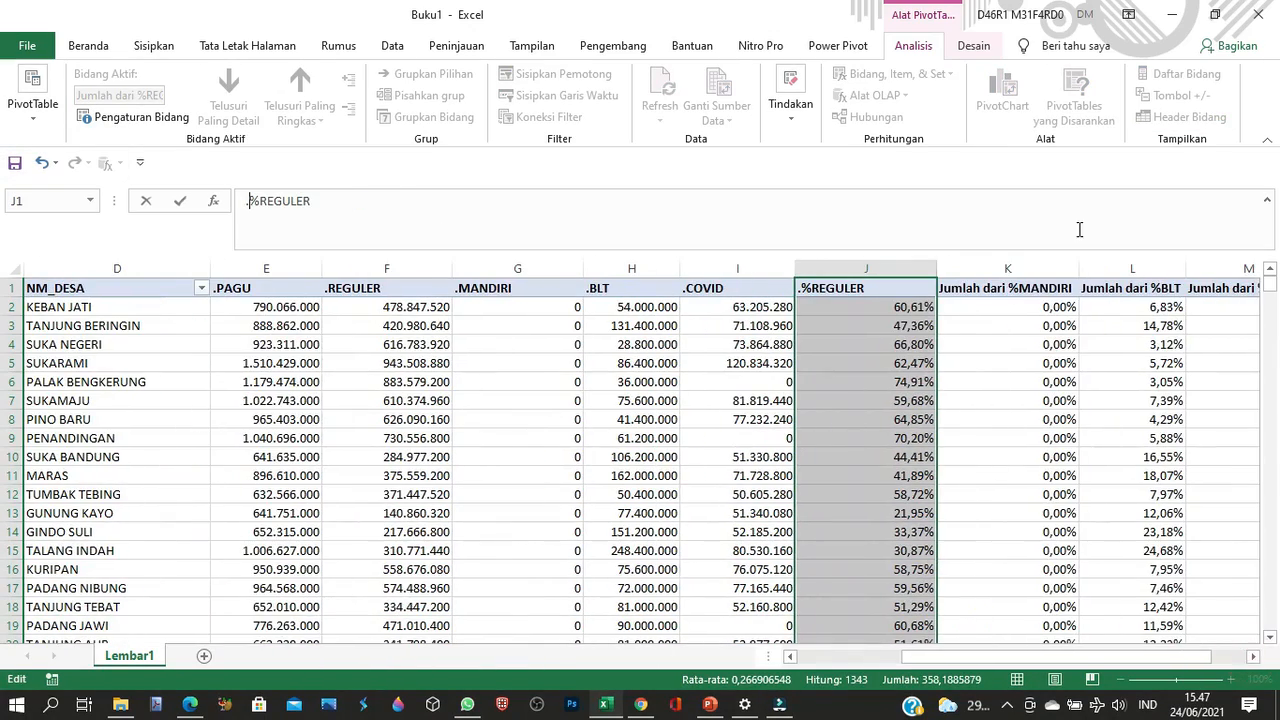
click(998, 289)
click(318, 201)
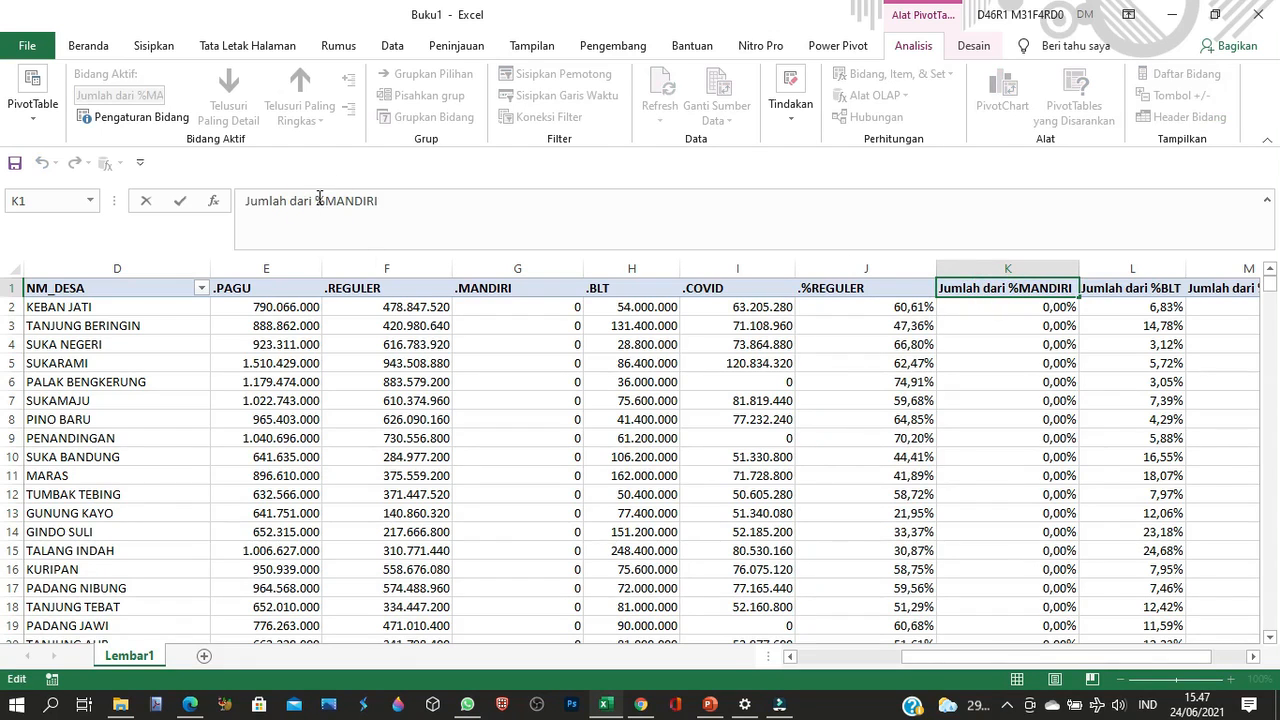
drag(316, 201, 204, 200)
text(.)
key(Return)
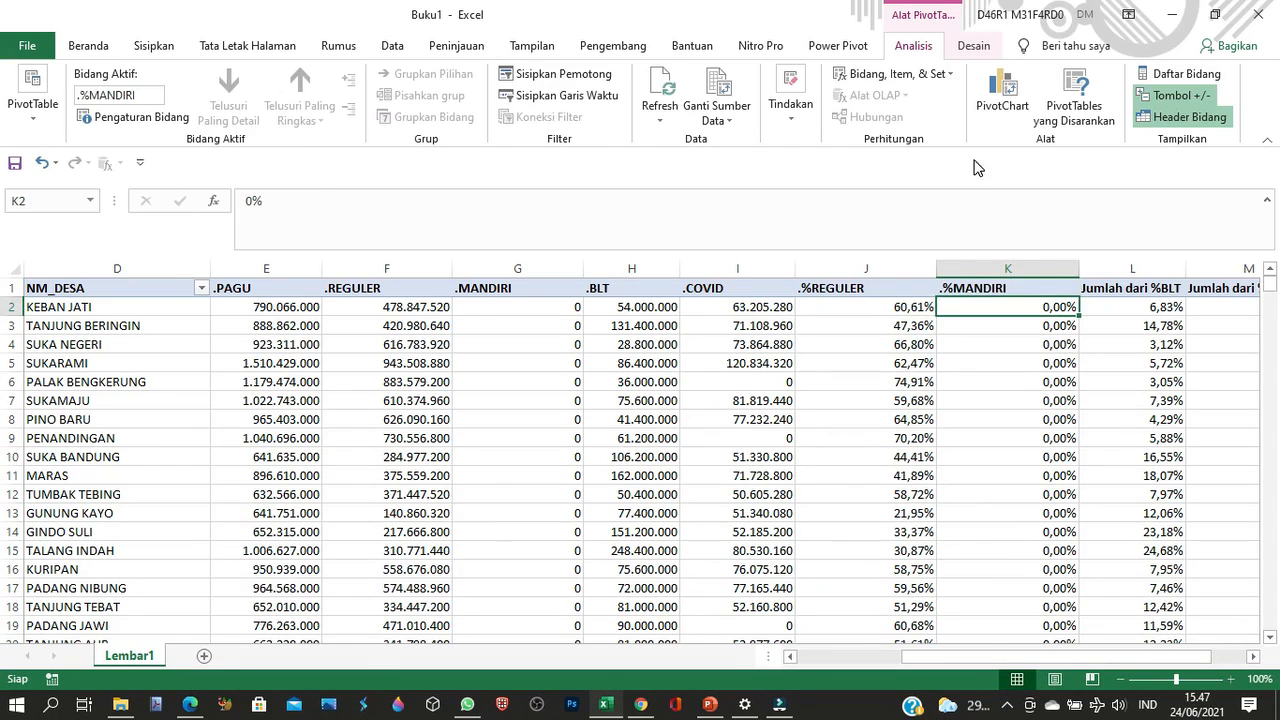
Rename the PivotTable headers Jumlah dari %BLT in L1 and Jumlah dari %COVID in M1 to ". %BLT" and ".%COVID"
click(1104, 288)
drag(316, 201, 8, 180)
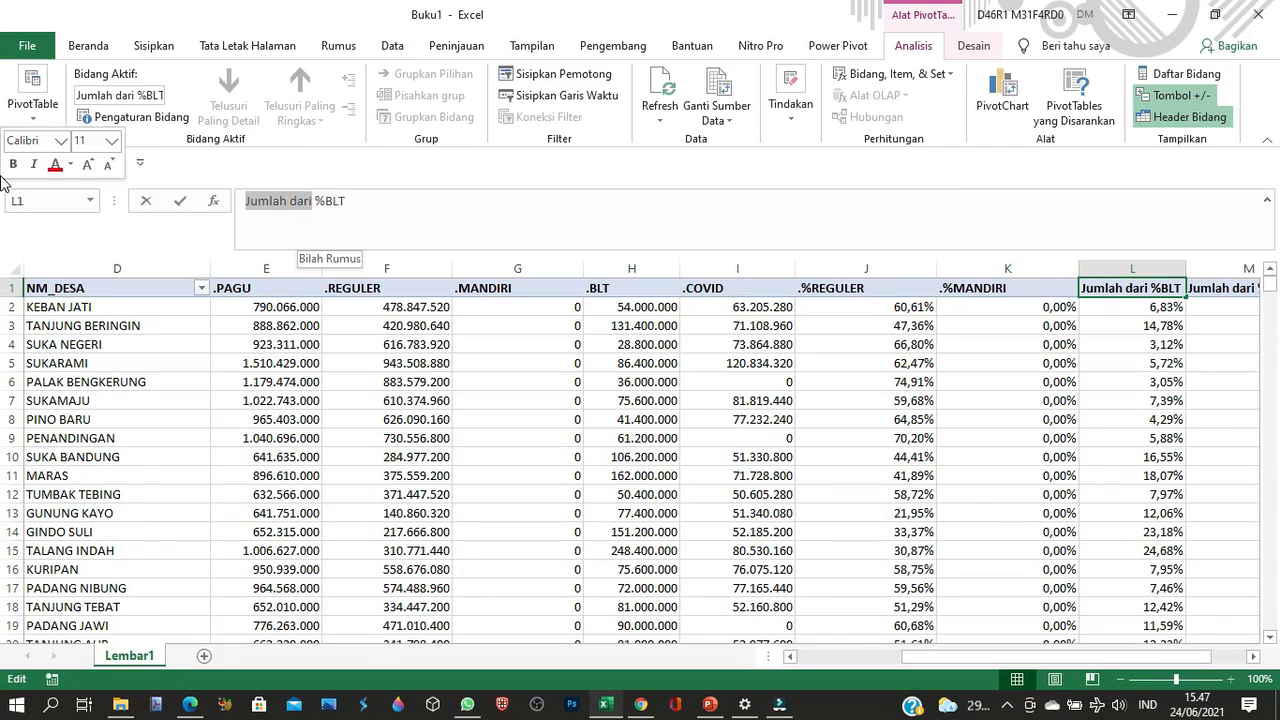
text(.)
click(1253, 656)
click(1253, 656)
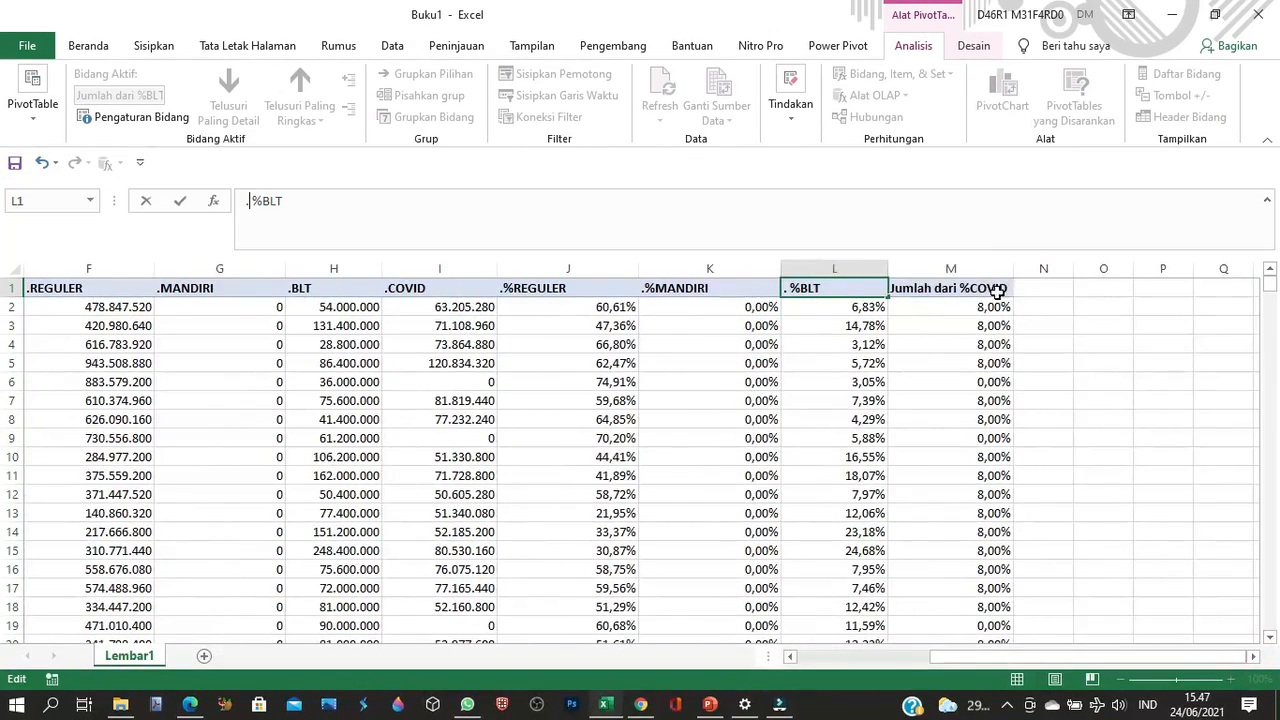
click(950, 288)
drag(304, 200, 10, 225)
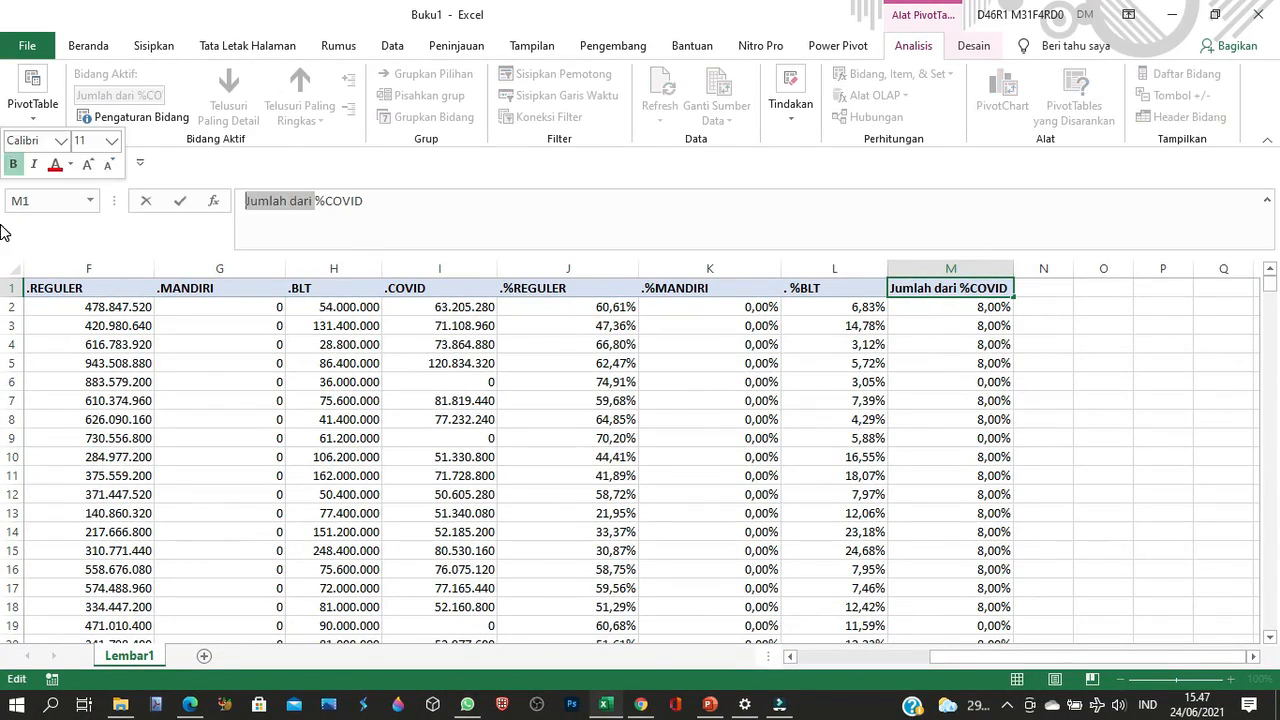
text(.)
key(Return)
Autofit the widths of the PivotTable value columns E through M, from .PAGU to .%COVID
click(1000, 656)
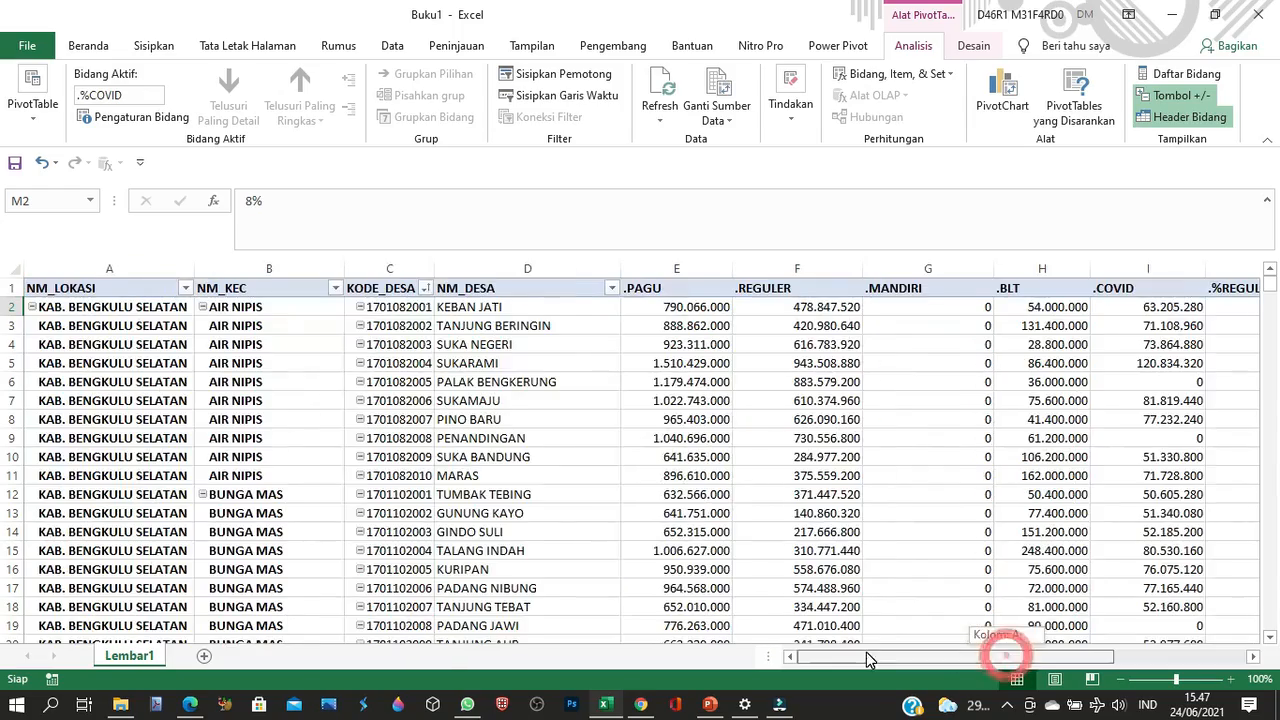
drag(680, 266, 654, 280)
double_click(665, 264)
drag(1005, 660, 850, 664)
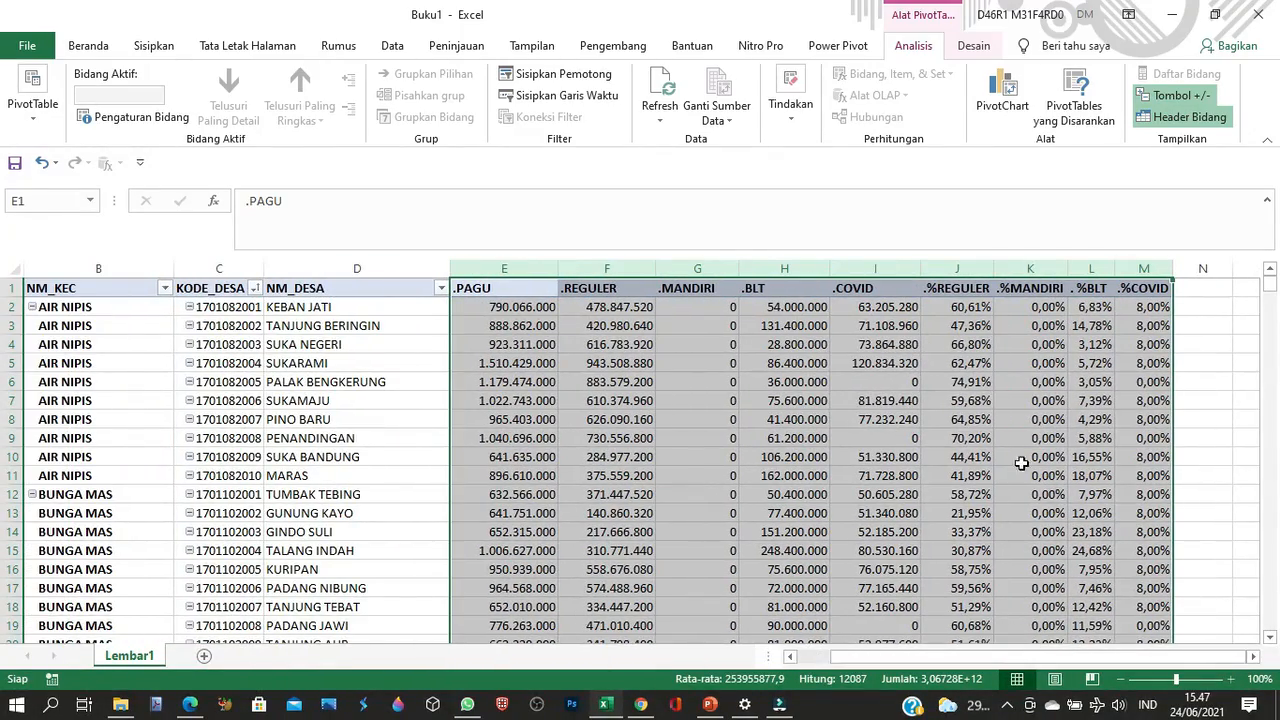
Examine the budget, realization and percentage values across the PALAK BENGKERUNG row
click(1150, 382)
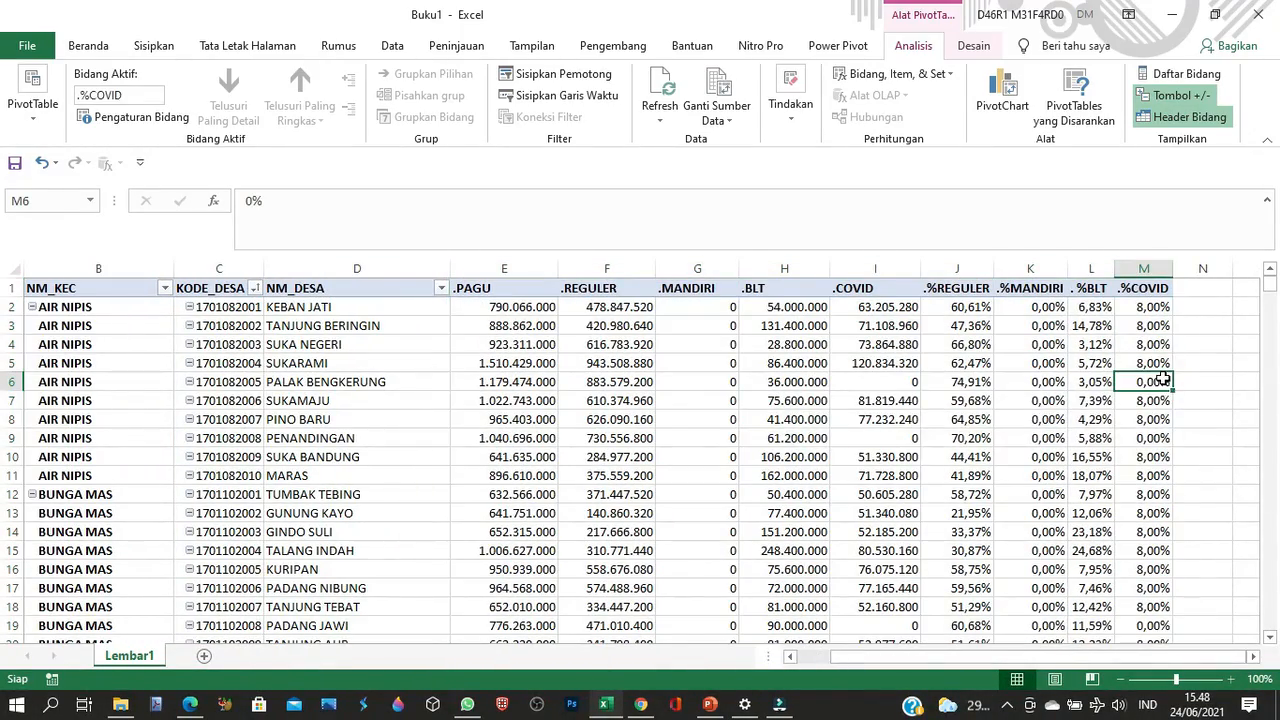
key(Left)
key(Left)
key(Left)
key(Left)
key(Left)
key(Left)
key(Left)
key(Left)
key(Left)
key(Left)
key(Left)
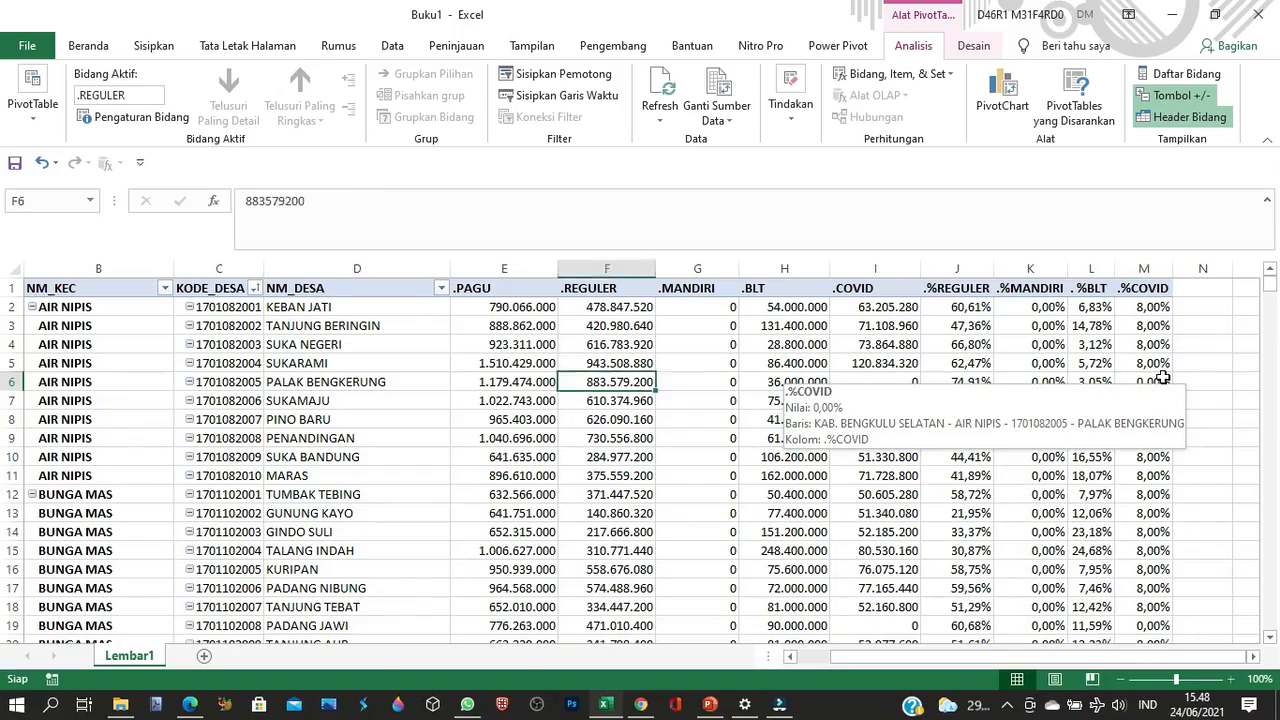
key(Right)
key(Right)
key(Right)
key(Right)
key(Right)
key(Right)
key(Right)
key(Right)
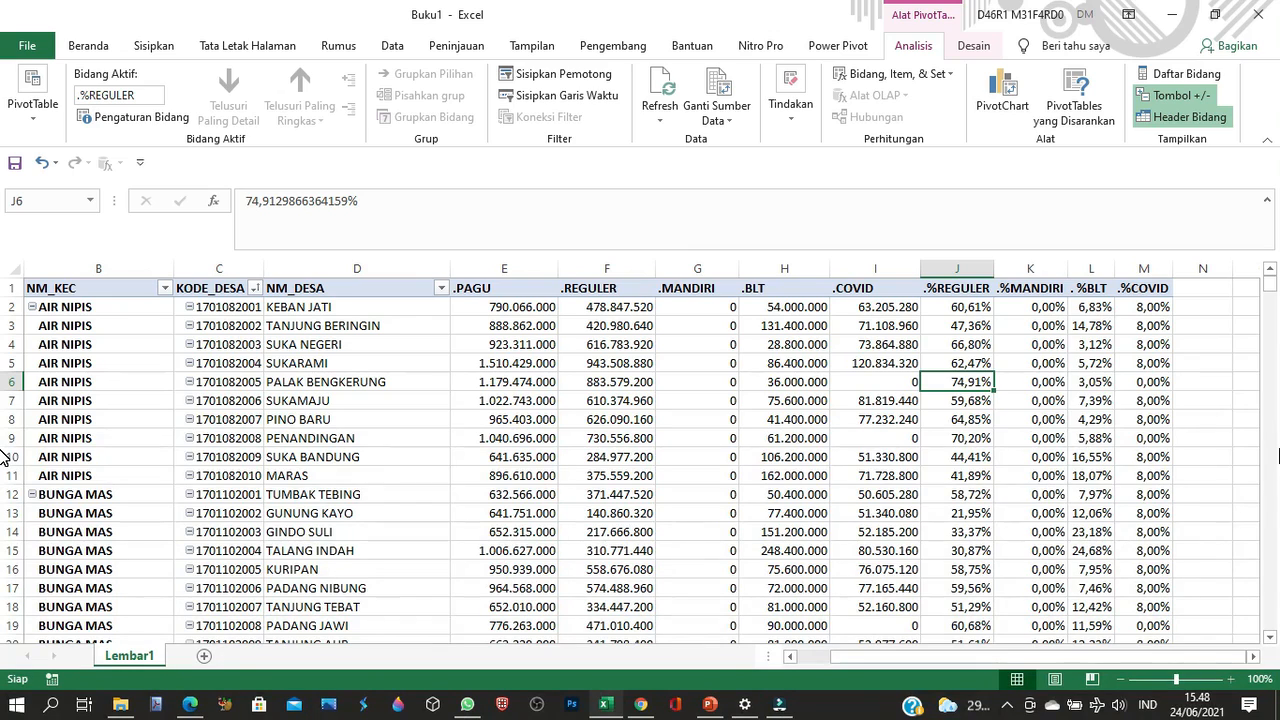
key(Right)
key(Right)
key(Right)
key(Right)
key(Down)
key(Down)
key(Down)
key(Down)
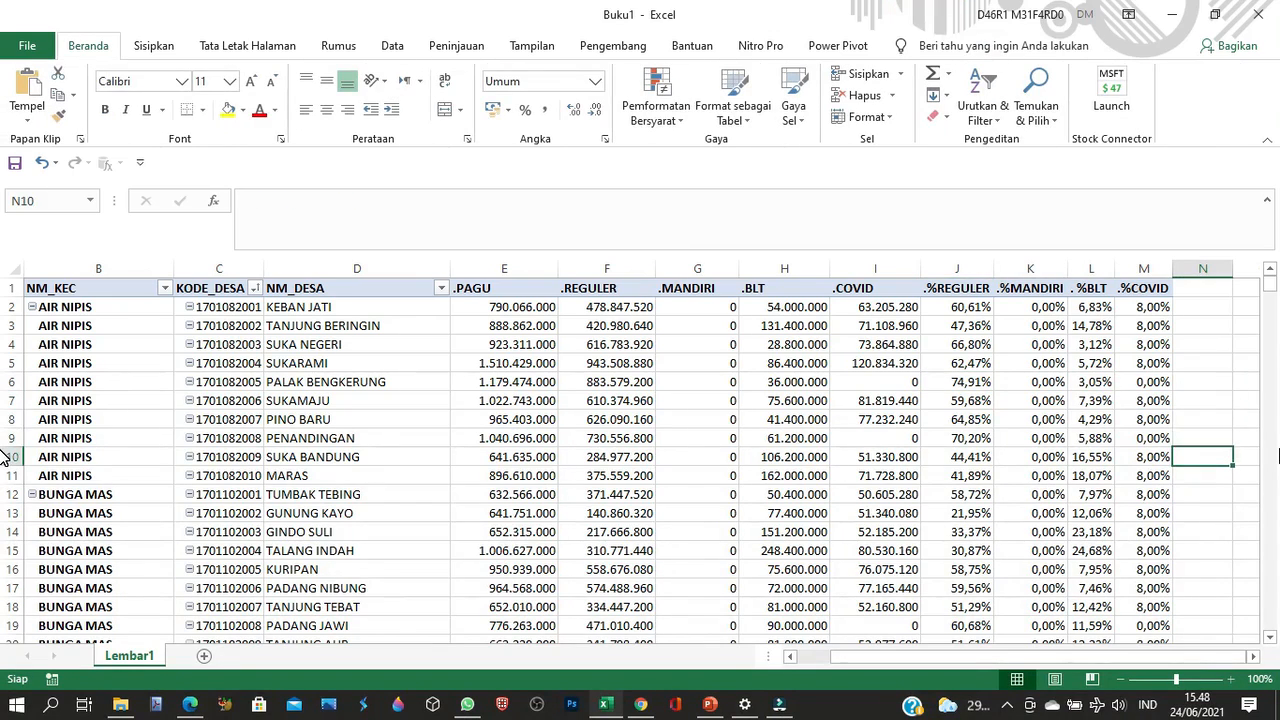
Check the Total Keseluruhan row at the end of the PivotTable and return to the NM_LOKASI header
key(Up)
key(Left)
key(Left)
key(Left)
key(Home)
key(ctrl+Down)
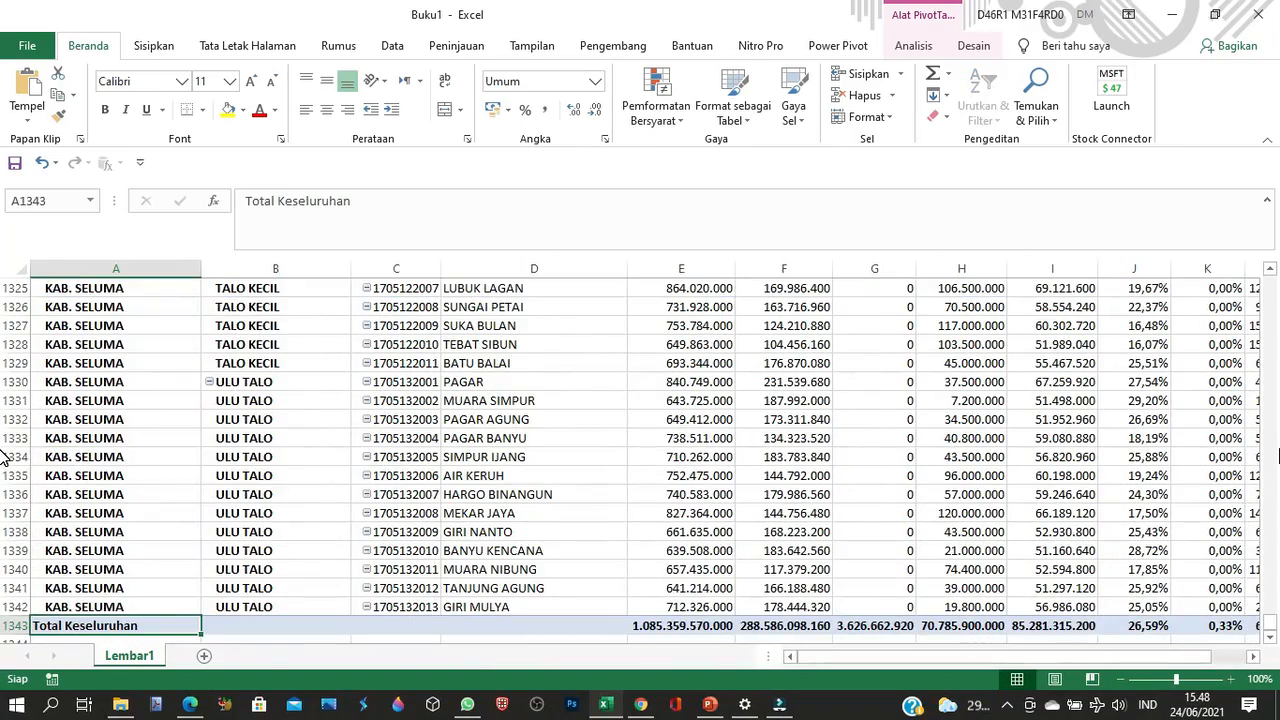
key(ctrl+Up)
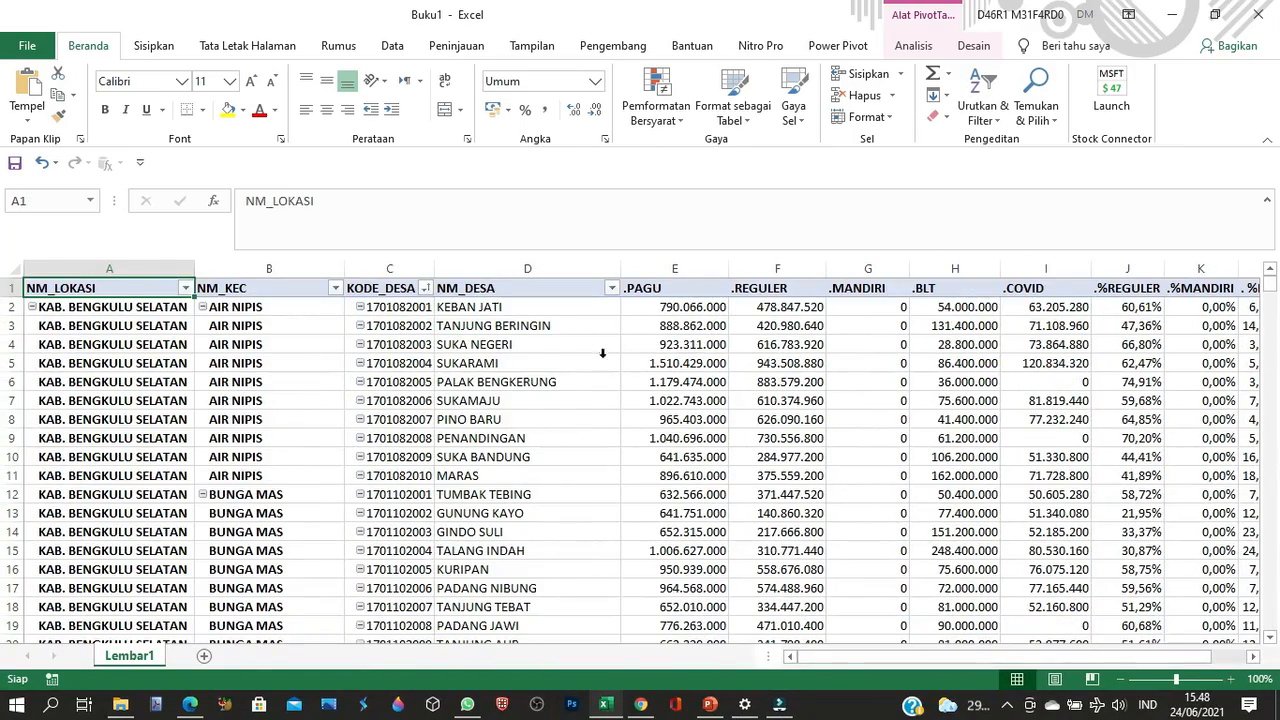
Filter the NM_LOKASI field so that only KAB. K A U R is included
click(183, 288)
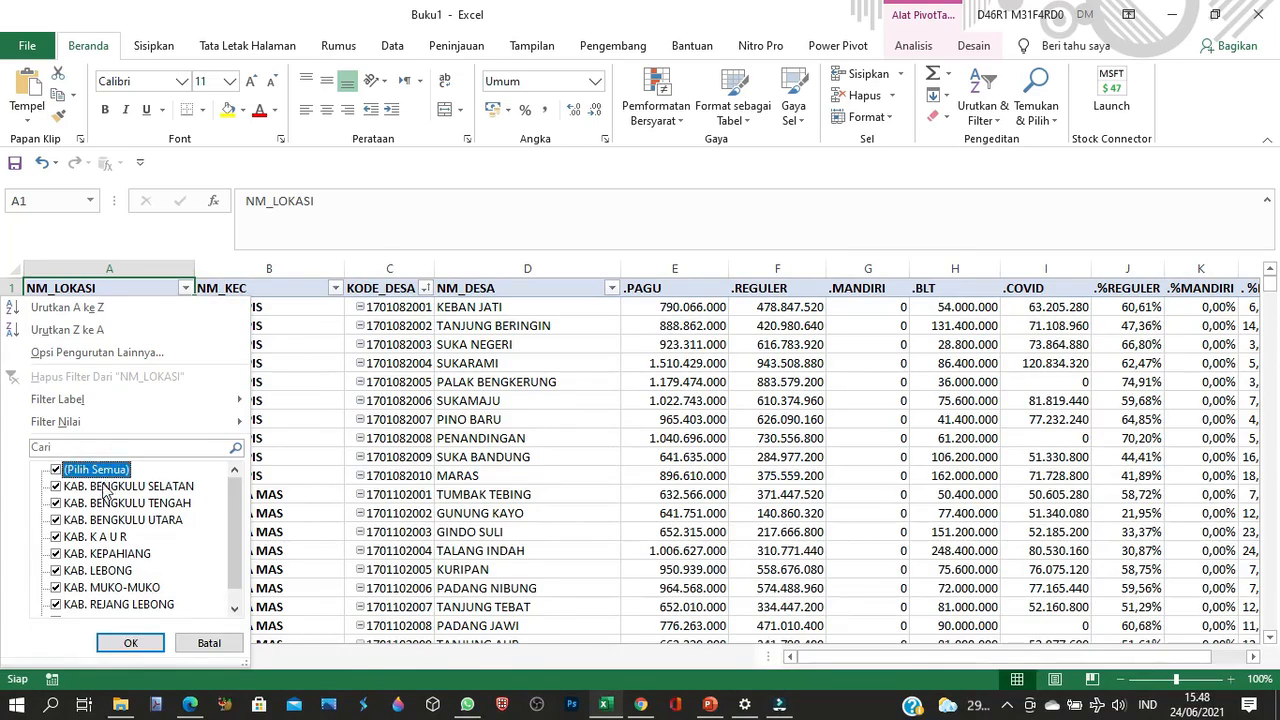
click(57, 469)
click(96, 535)
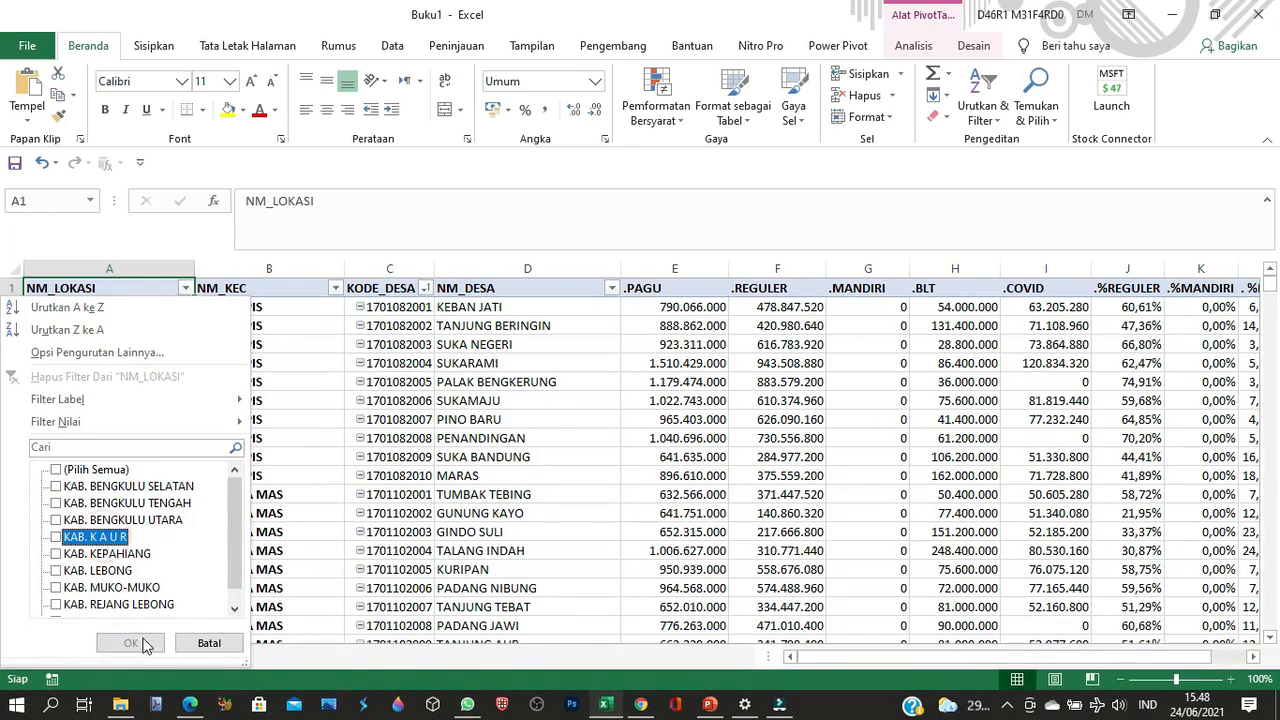
click(57, 537)
click(130, 643)
Examine the .%COVID percentages village by village in the filtered KAB. K A U R list
click(1190, 363)
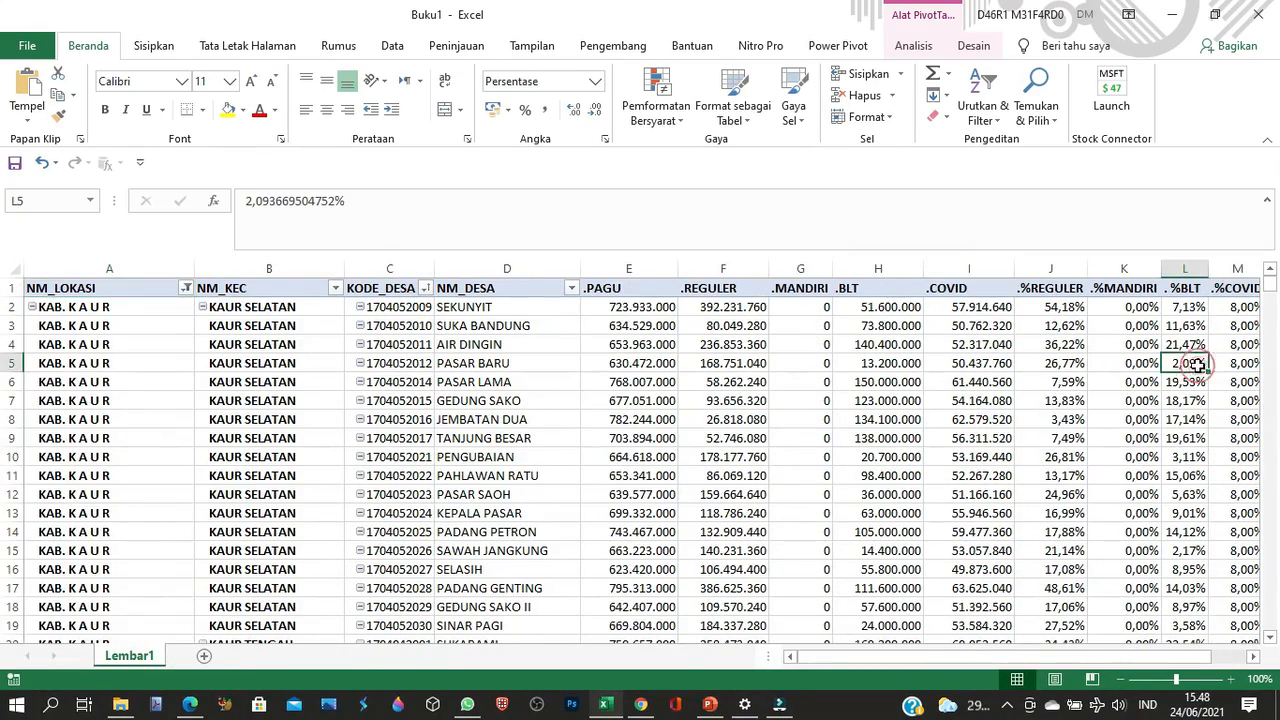
key(Right)
key(Down)
key(Down)
key(Down)
key(Down)
key(Down)
key(Down)
key(Down)
key(Down)
key(Down)
key(Down)
key(Down)
key(Down)
key(Down)
key(Down)
key(Down)
key(Down)
key(Down)
key(Down)
key(Down)
key(Down)
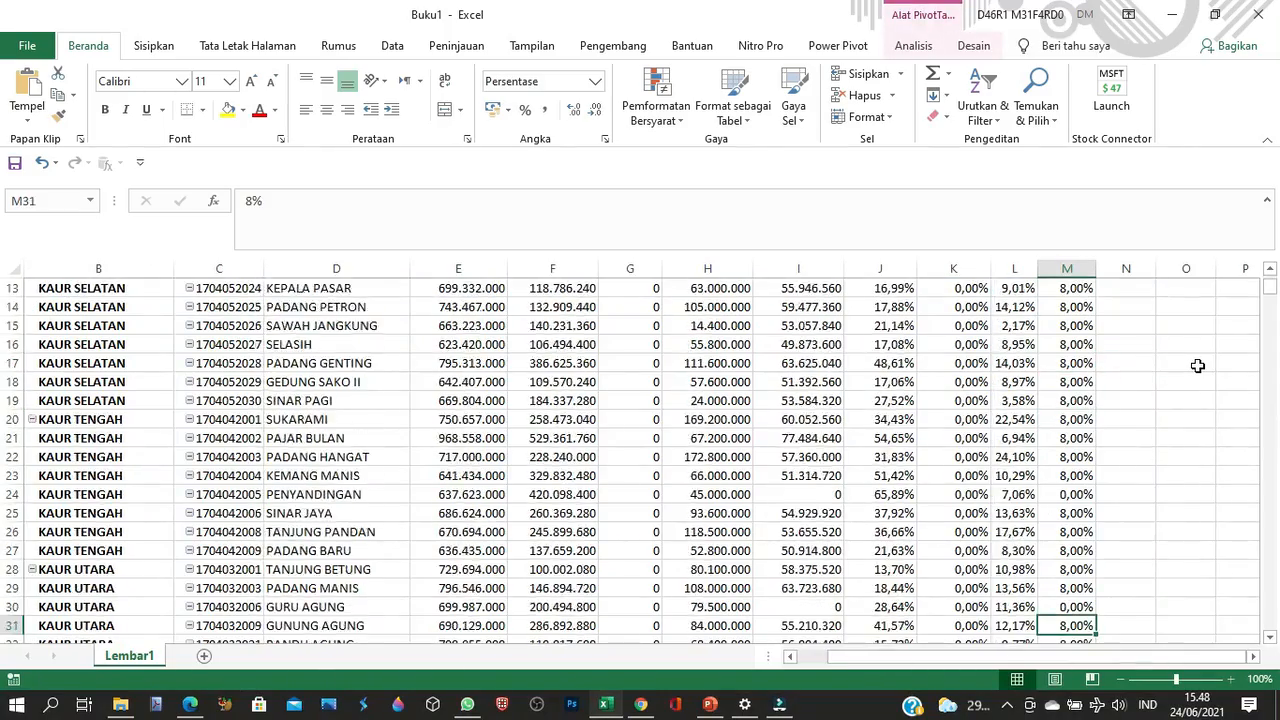
key(Up)
key(Up)
key(Up)
key(Up)
key(Up)
key(Up)
key(Up)
key(Up)
key(Up)
key(Up)
key(Up)
key(Up)
key(Up)
key(Up)
key(Up)
key(Up)
key(Up)
key(Up)
key(Up)
key(Up)
key(Down)
key(Down)
key(Down)
key(Down)
key(Down)
key(Down)
key(Down)
key(Down)
key(Down)
key(Down)
key(Down)
key(Down)
key(Down)
key(Down)
key(Down)
key(Down)
key(Down)
key(Down)
key(Down)
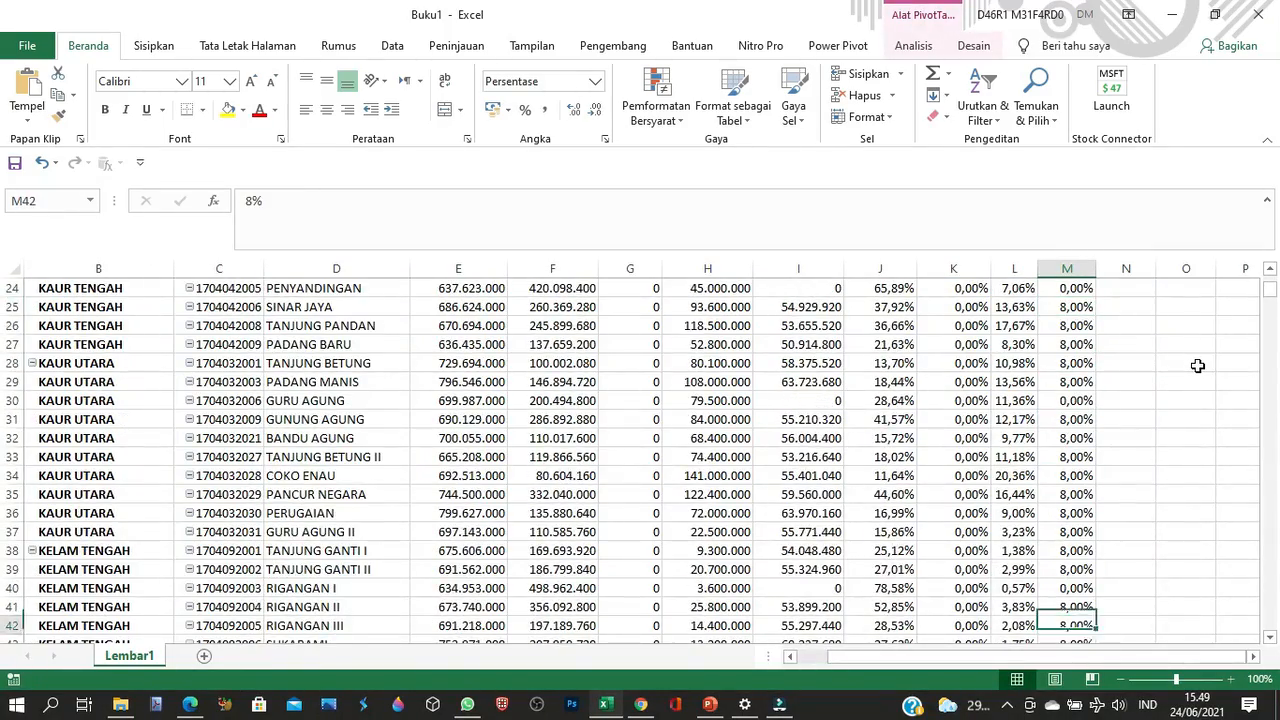
key(Up)
key(Up)
key(Up)
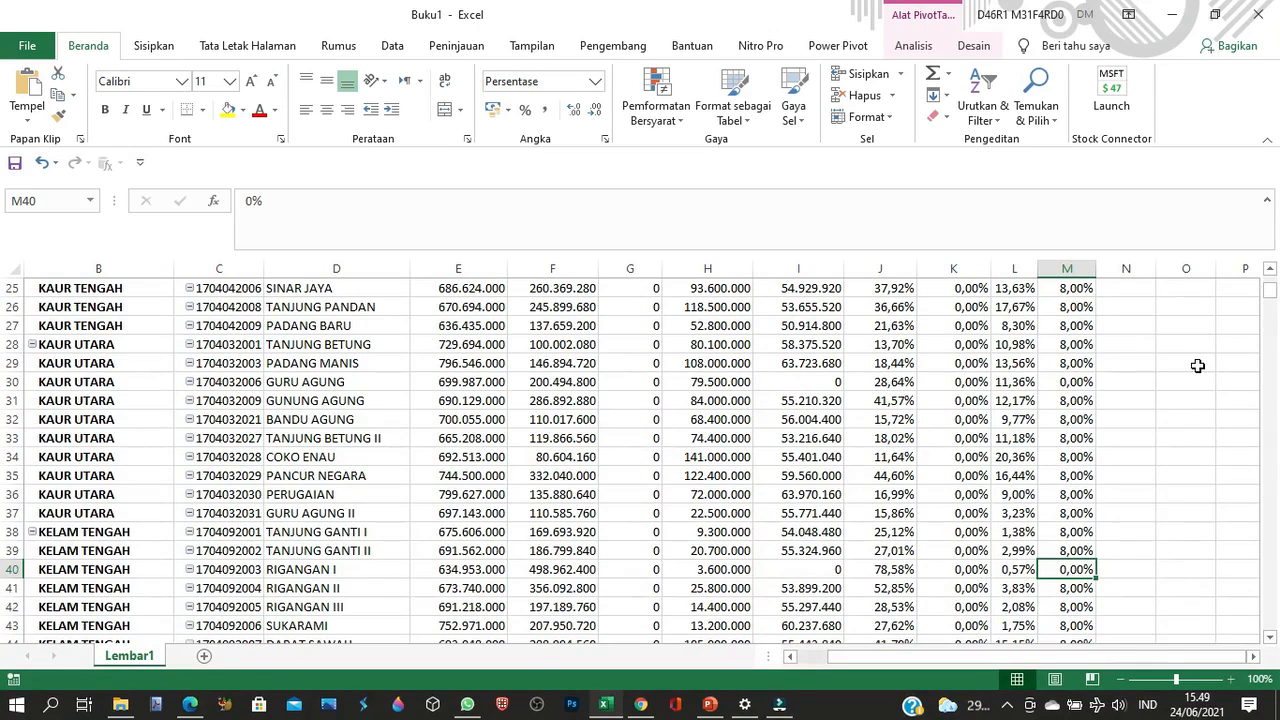
key(Up)
key(Up)
key(Up)
key(Up)
key(Up)
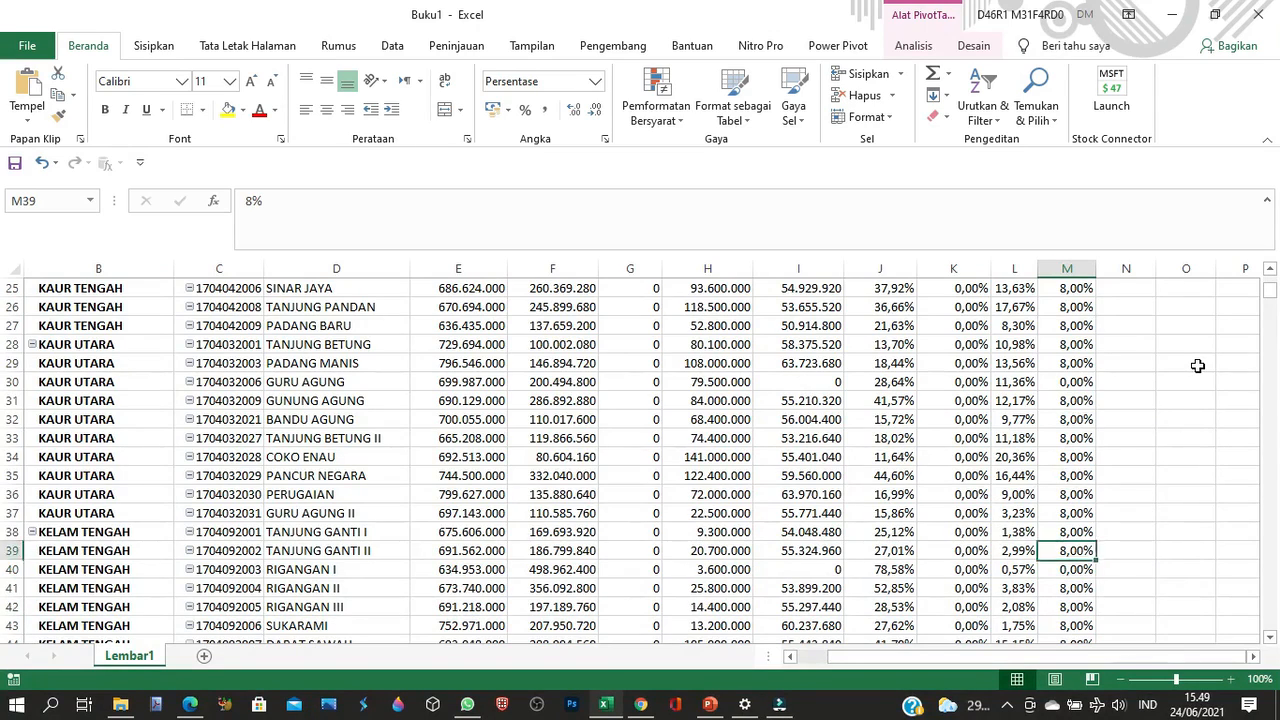
key(Up)
key(Up)
key(Up)
key(Up)
key(Up)
key(Up)
key(Down)
key(Down)
key(Up)
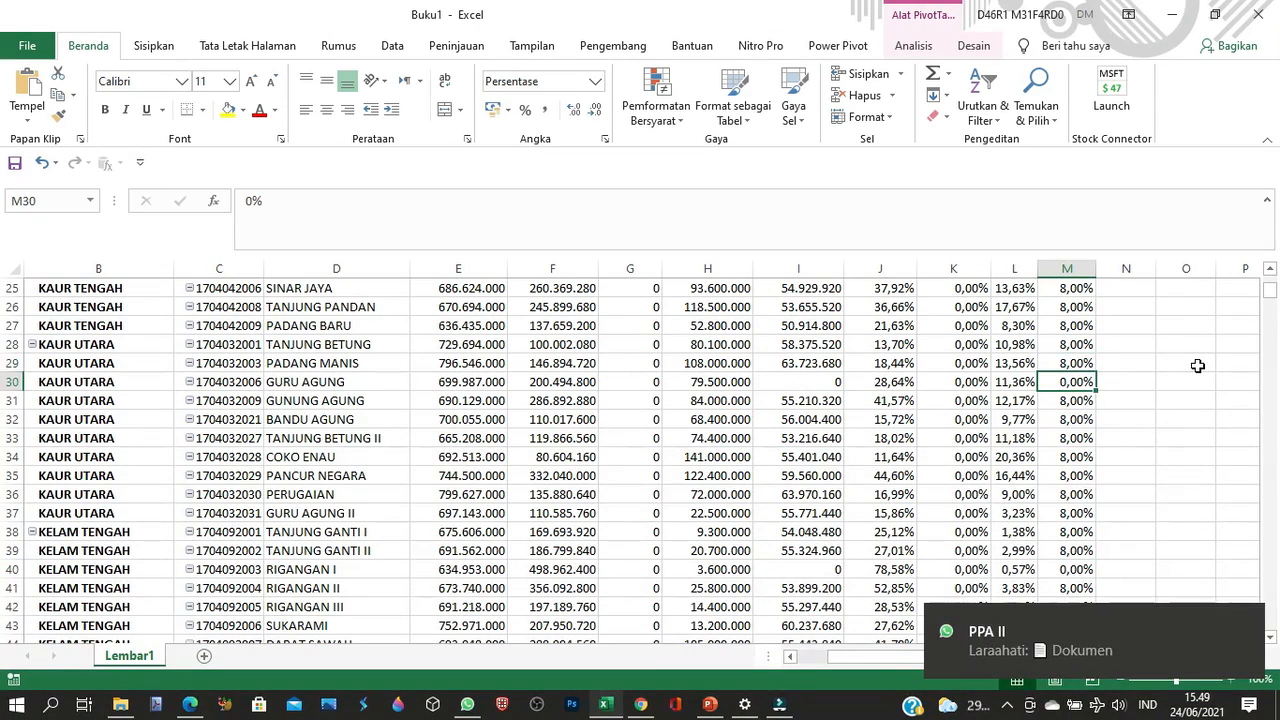
Examine the values across the GURU AGUNG row from district name to .%COVID and return to the .%COVID header
key(Left)
key(Left)
key(Left)
key(Left)
key(Left)
key(Left)
key(Left)
key(Left)
key(Left)
key(Left)
key(Left)
key(Left)
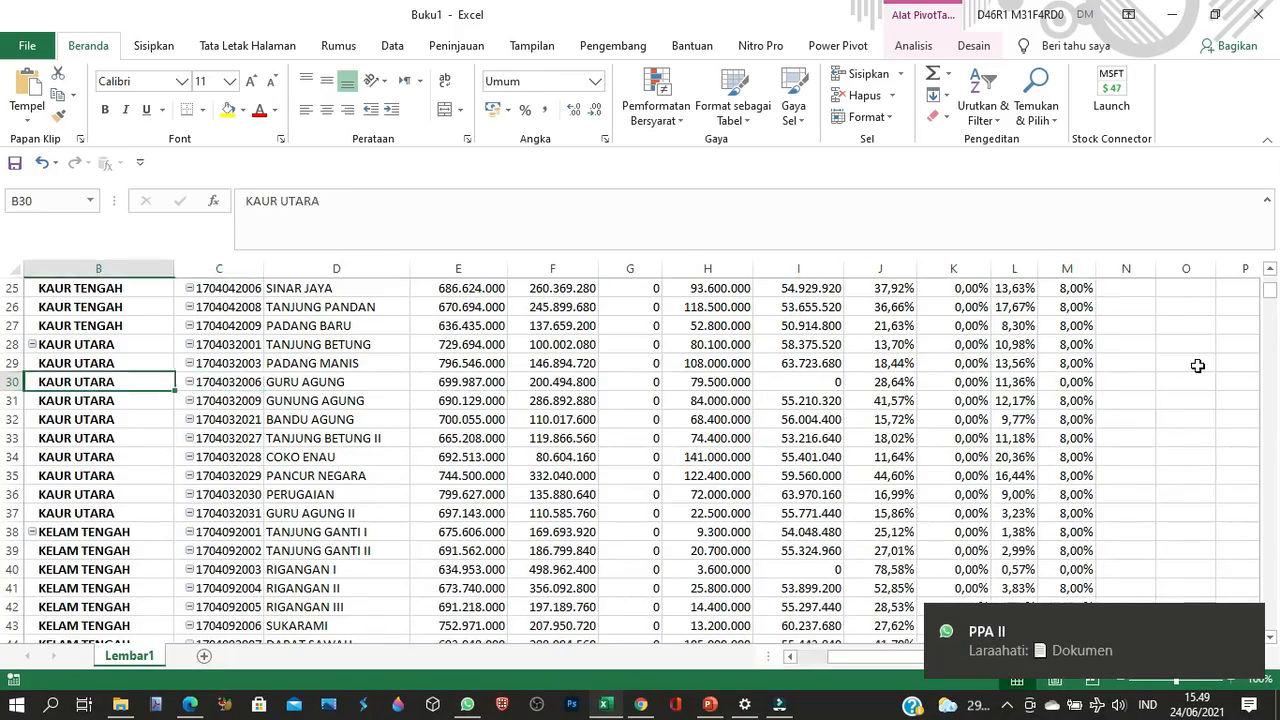
key(Right)
key(Right)
key(Right)
key(Right)
key(Right)
key(Right)
key(Right)
key(Right)
key(Right)
key(Right)
key(Right)
key(Right)
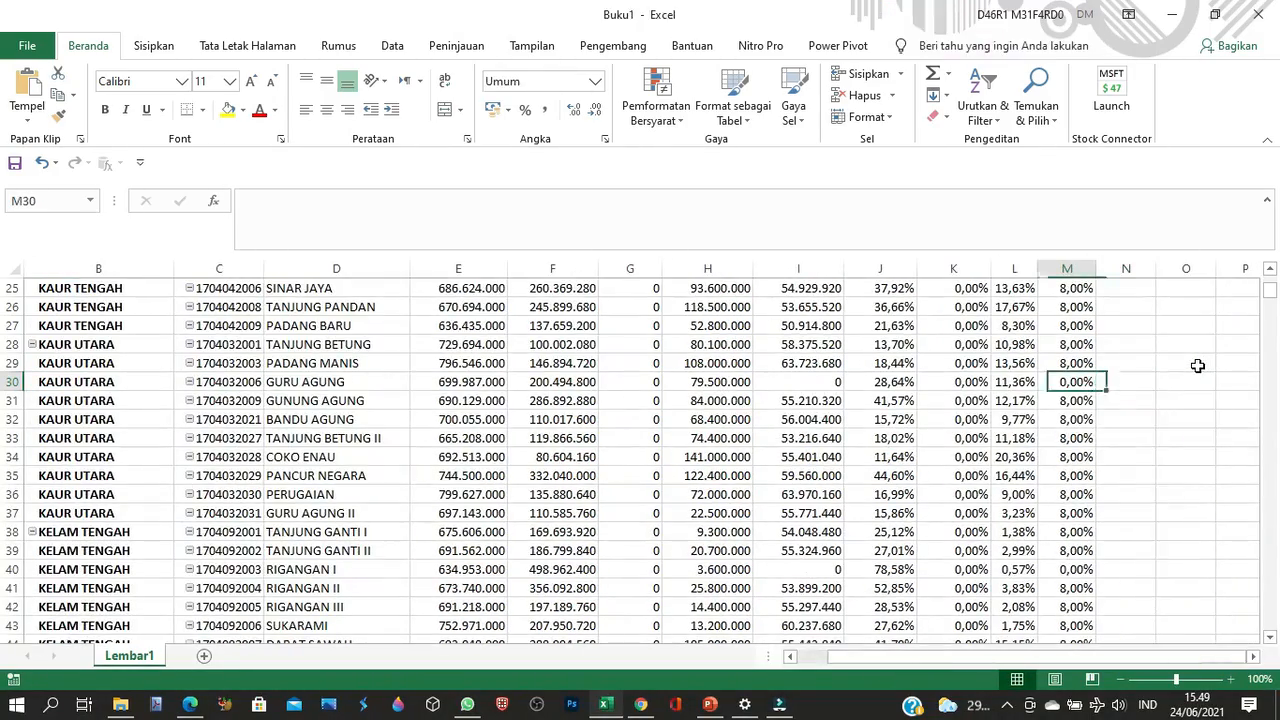
key(ctrl+Up)
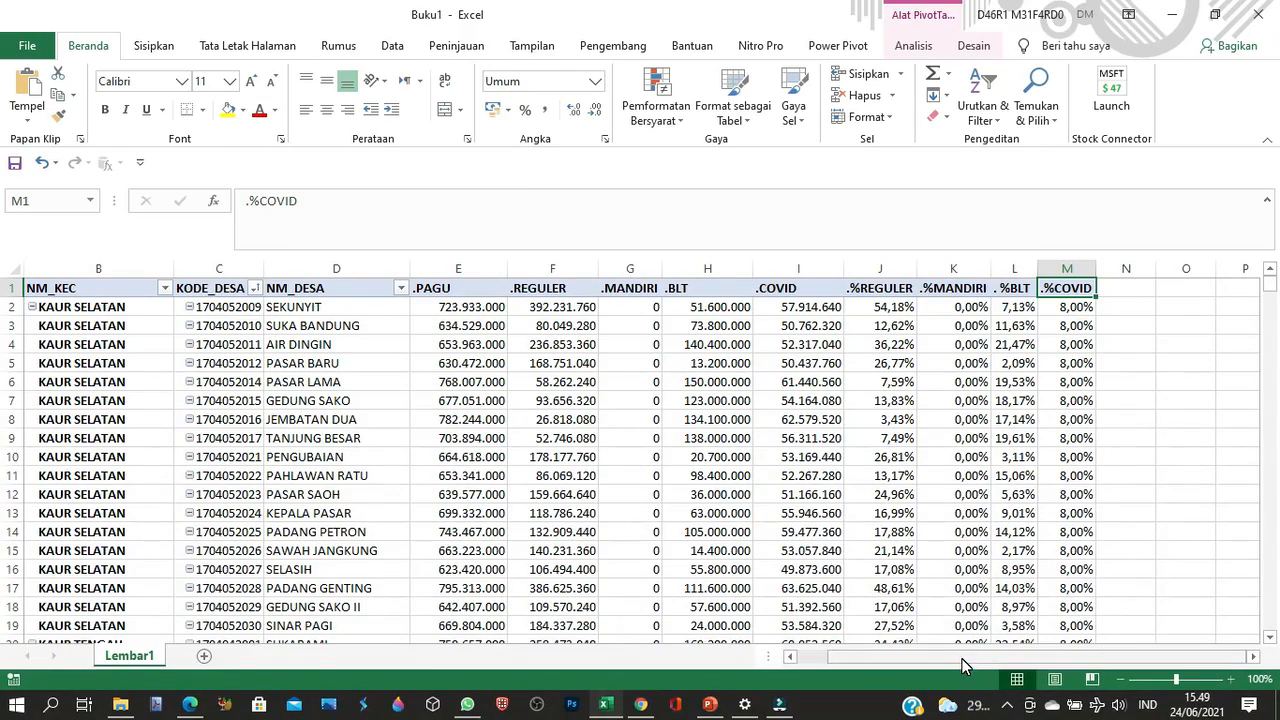
Clear the filter from the NM_LOKASI field so that all regencies are listed
drag(962, 659, 908, 657)
click(186, 289)
click(131, 364)
click(1227, 658)
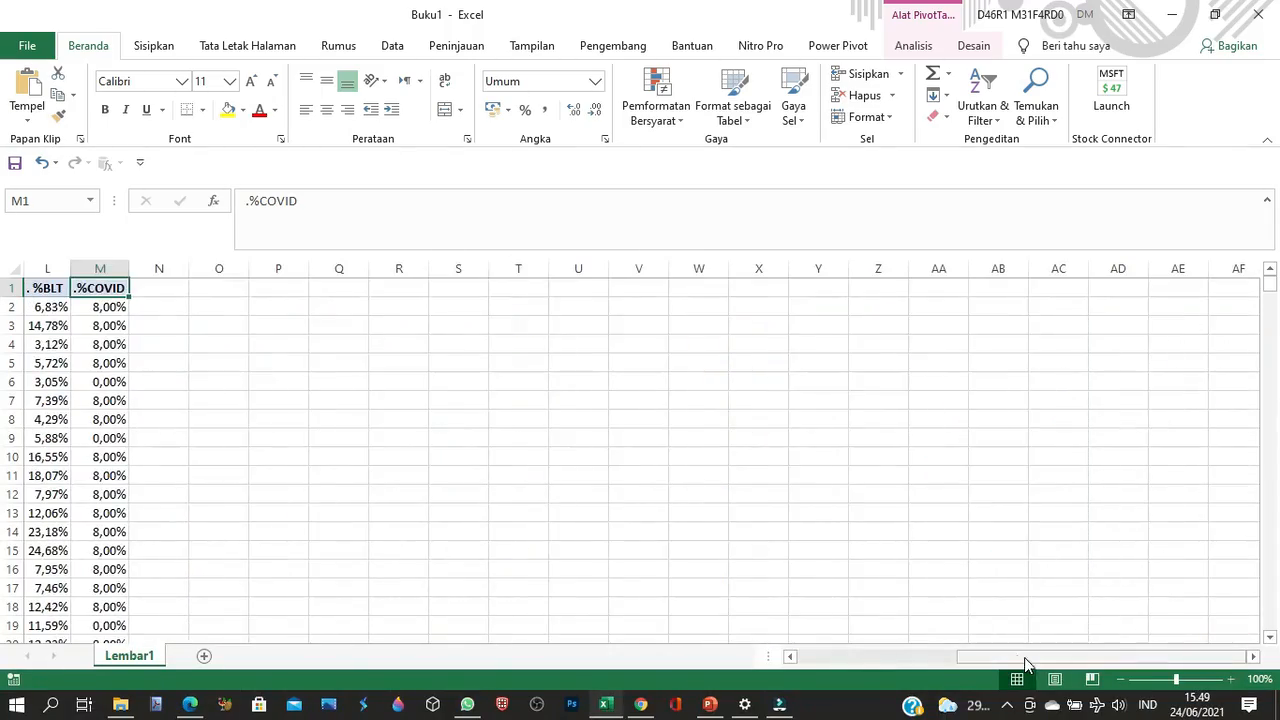
drag(1025, 659, 895, 658)
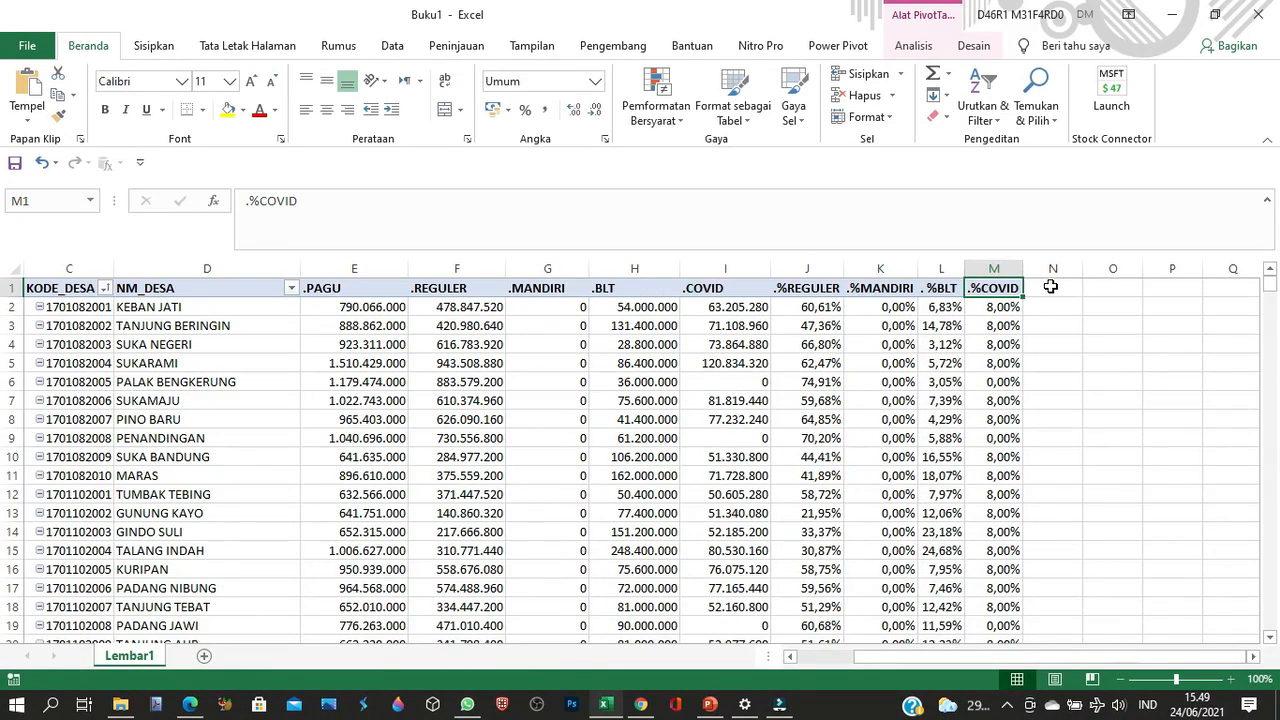
Turn on filters for all PivotTable headers, including the value columns, from the empty cell N1 beside .%COVID
click(900, 287)
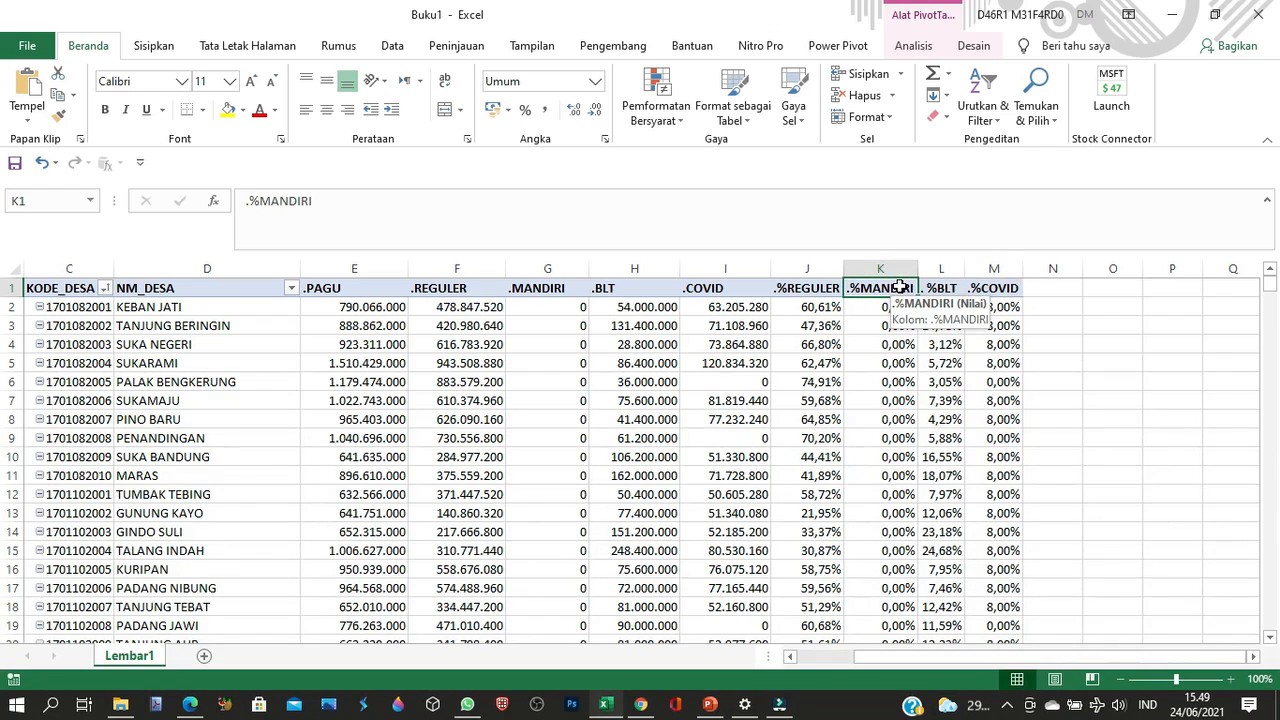
click(392, 45)
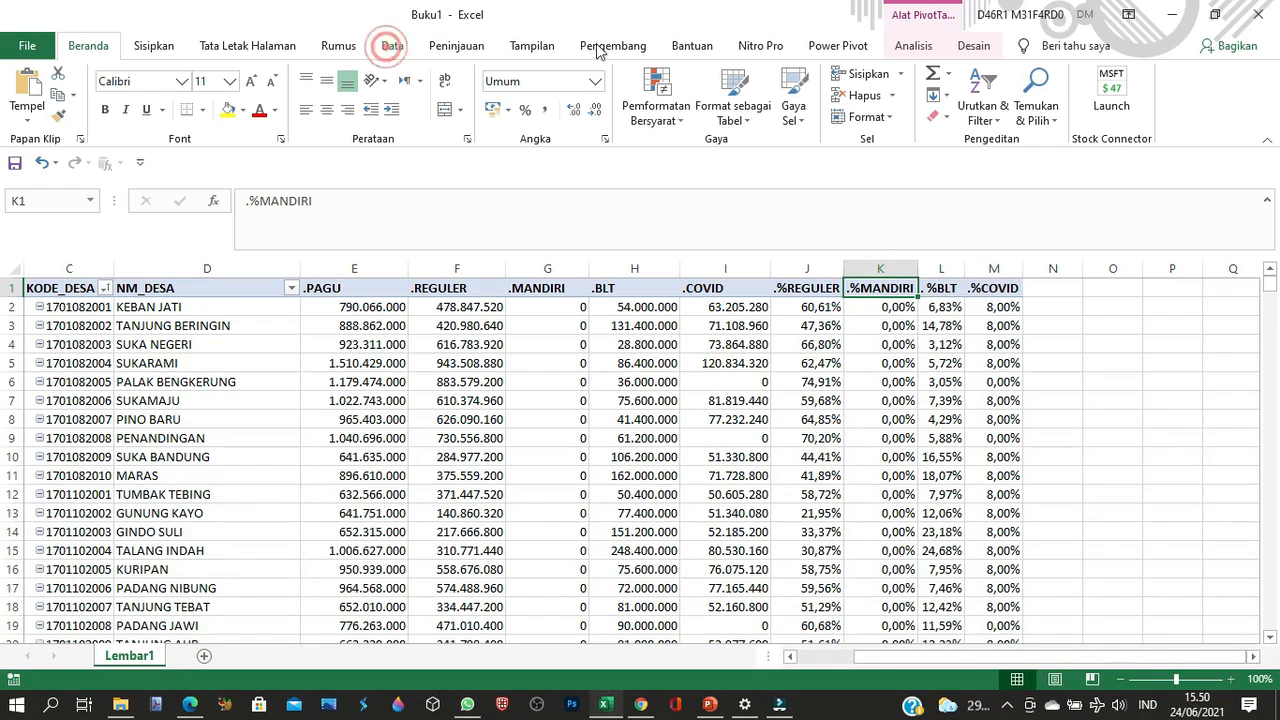
click(1040, 287)
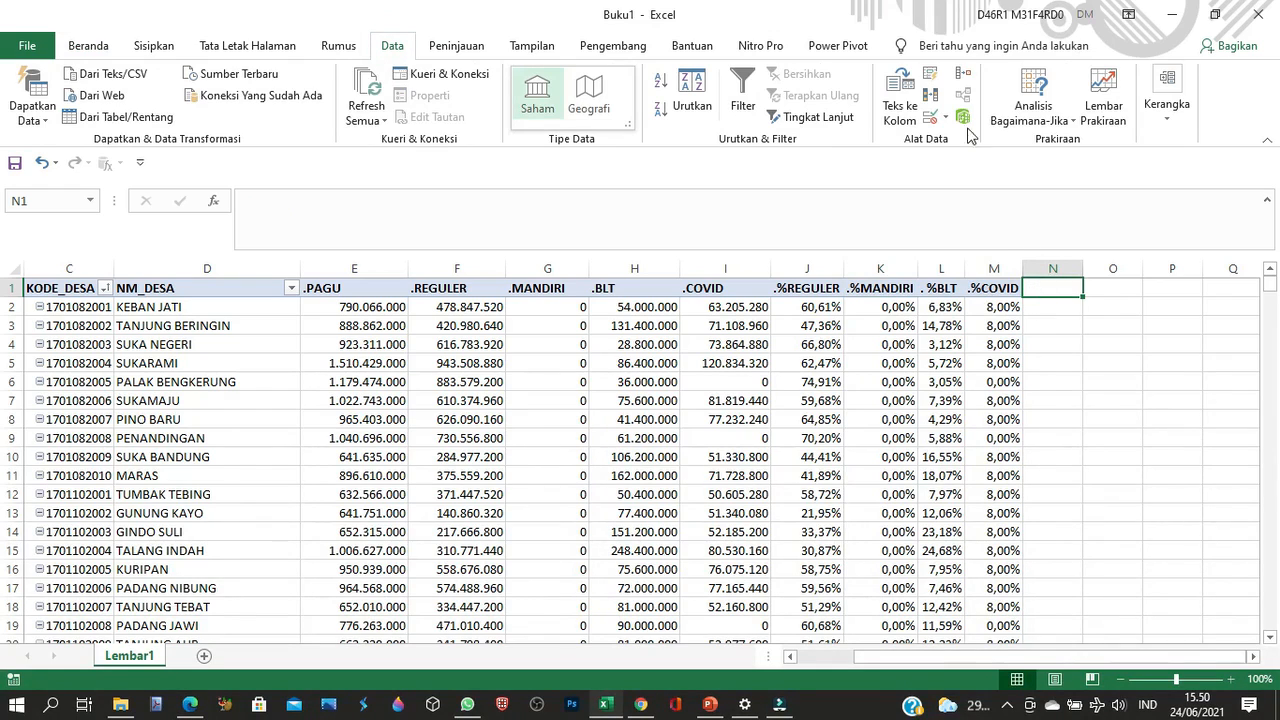
click(748, 90)
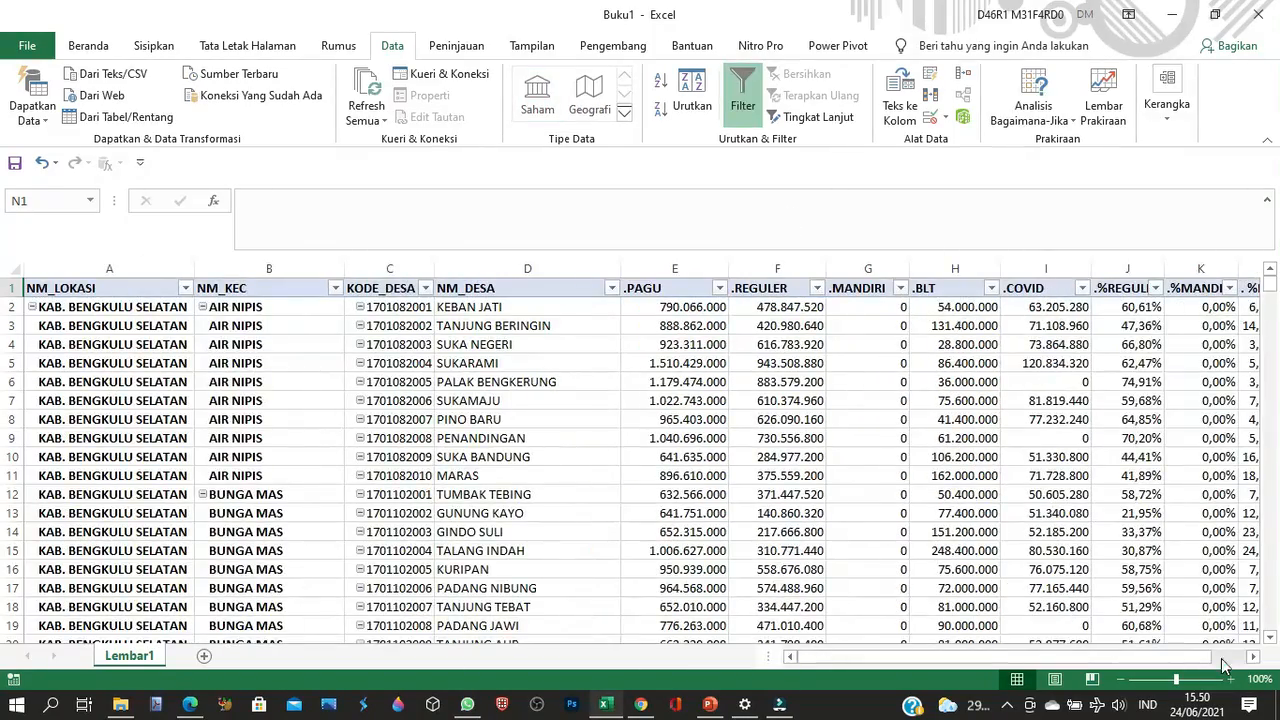
Filter the .%MANDIRI column to exclude 0,00%
scroll(1224, 665, right, 3)
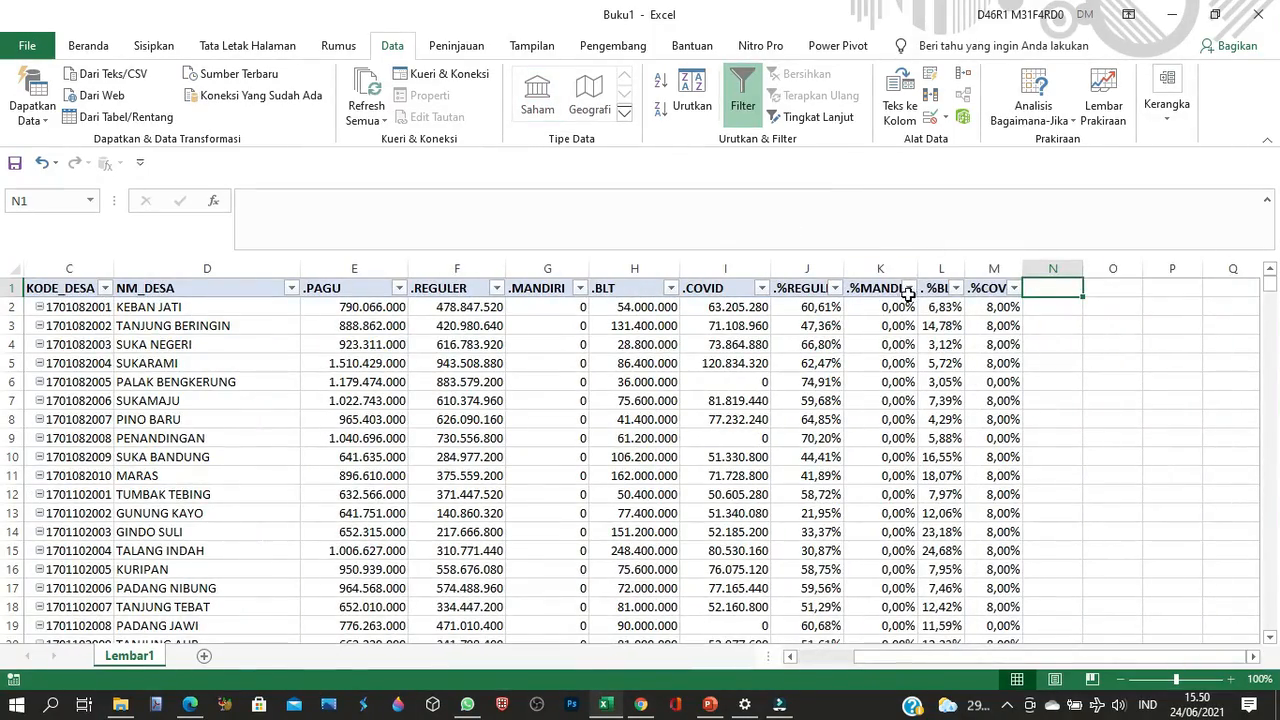
click(908, 289)
click(722, 486)
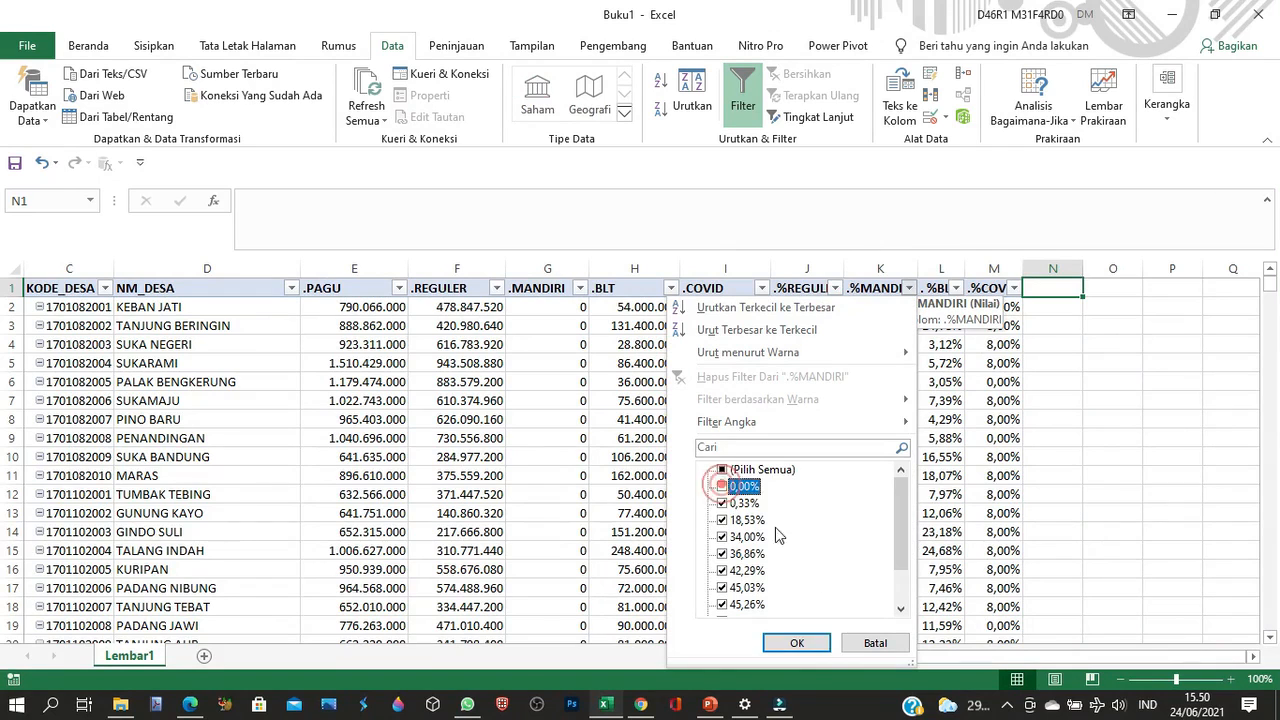
click(812, 642)
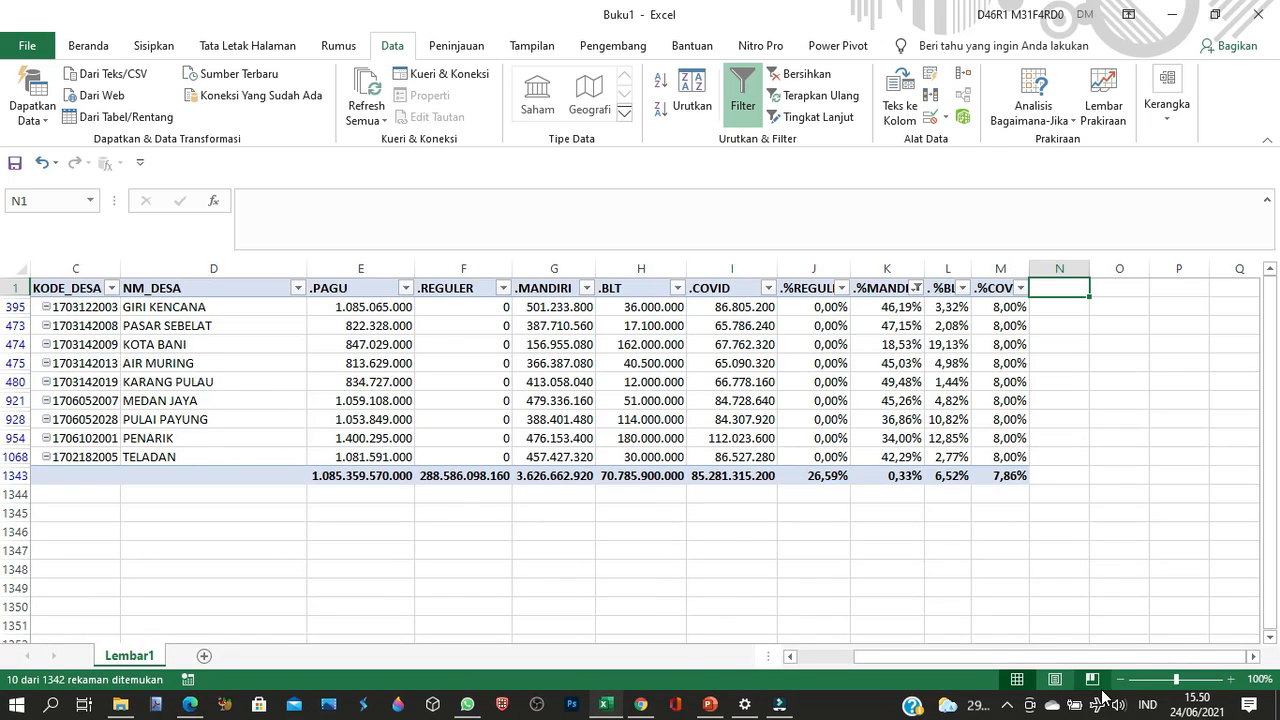
Review the remaining villages from NM_LOKASI through .%COVID and turn off the header filters
click(845, 656)
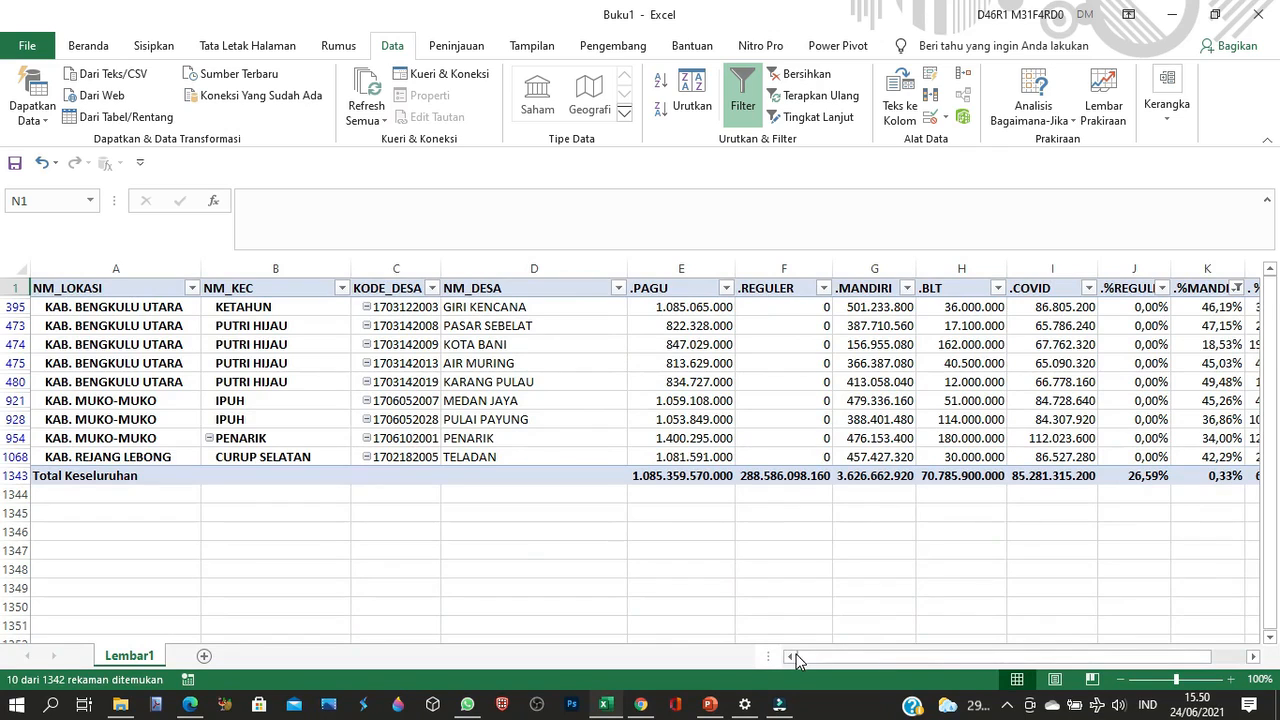
click(1253, 658)
double_click(1251, 656)
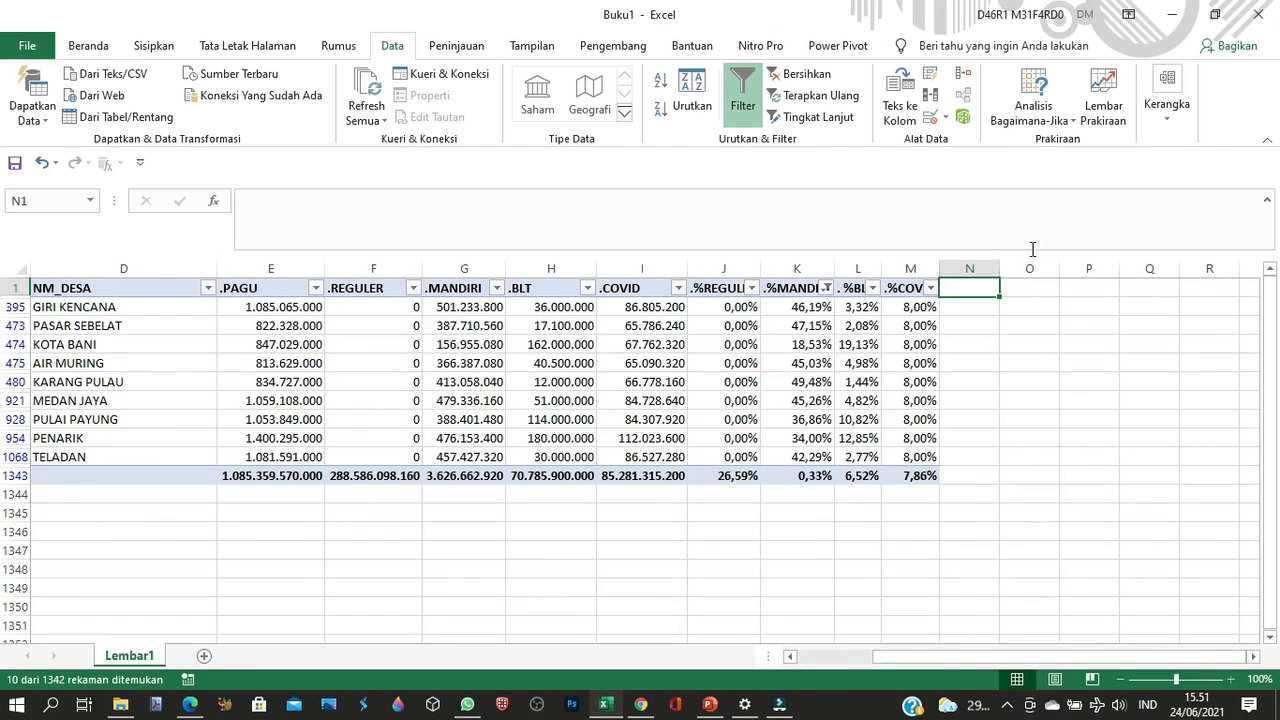
click(767, 86)
click(1009, 706)
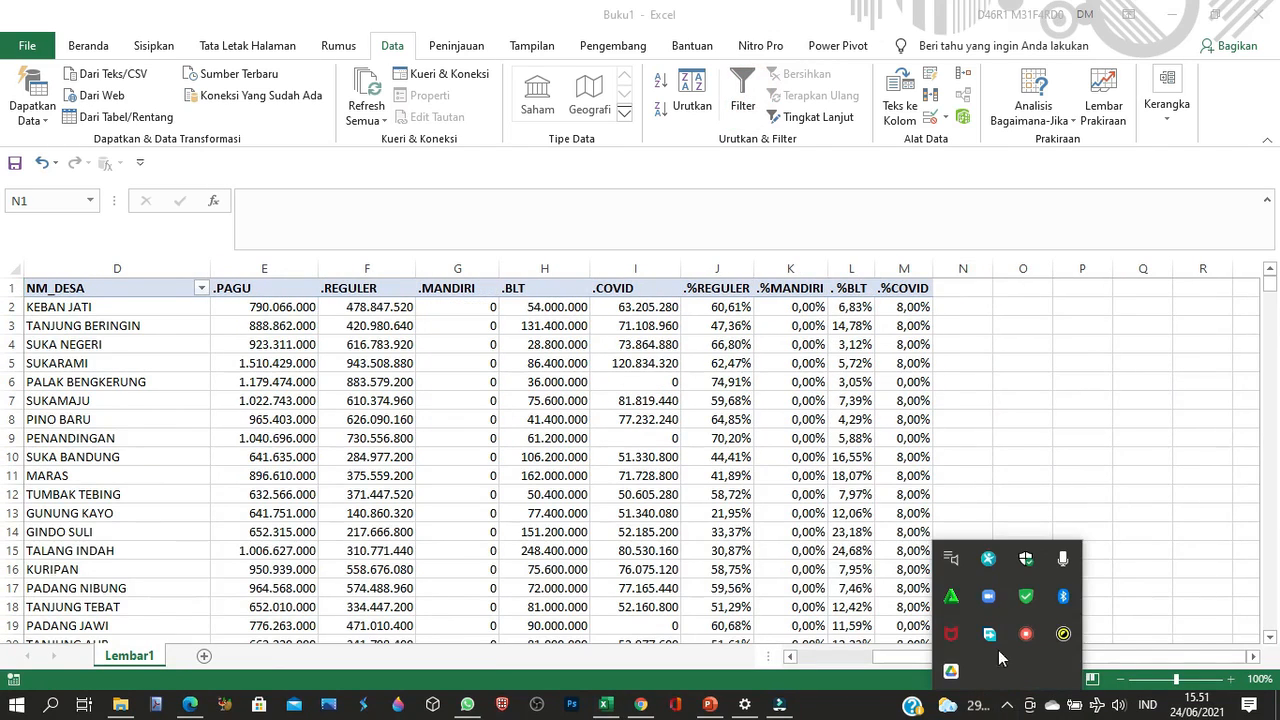